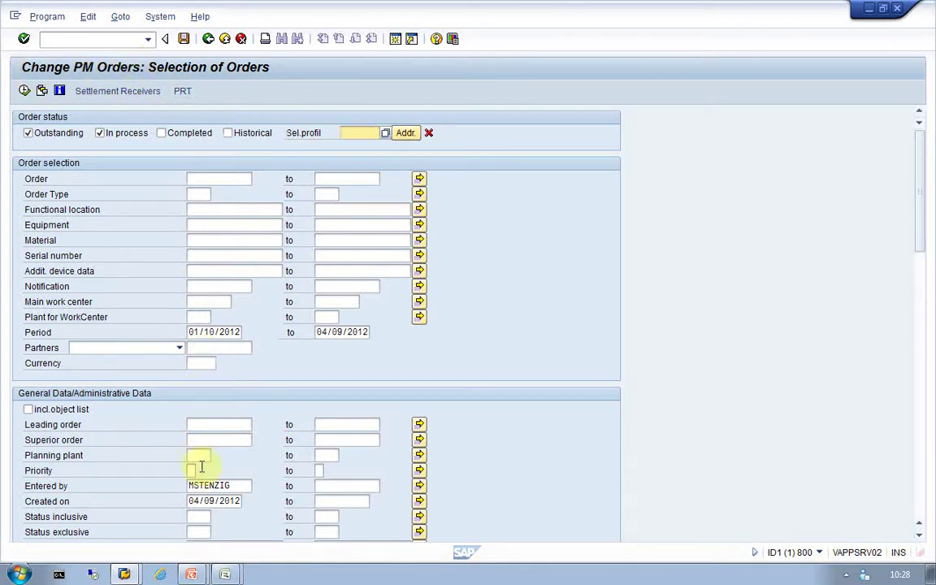
Clear the Entered by and Created on filters in the PM order selection.
left_click_drag(234, 485, 177, 485)
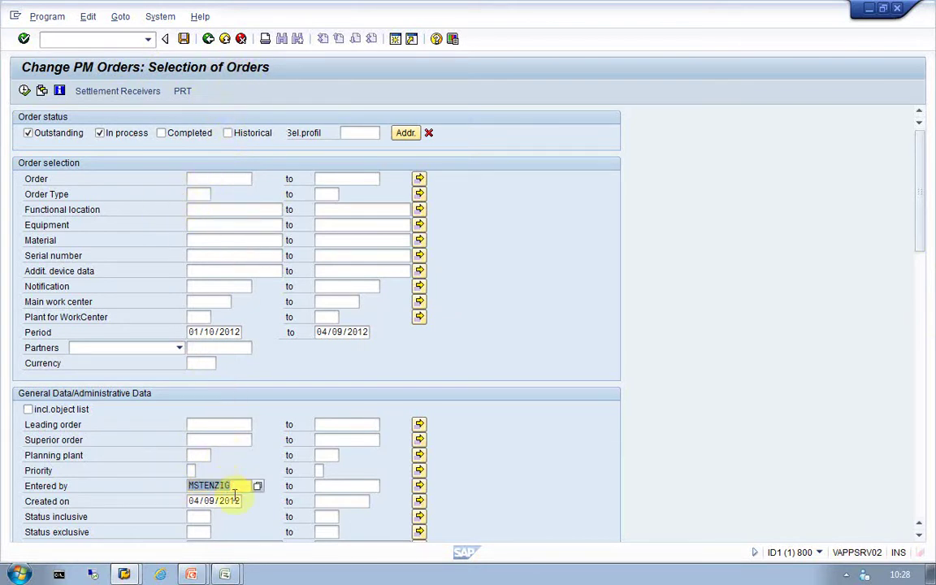
key("Delete")
left_click_drag(243, 501, 189, 501)
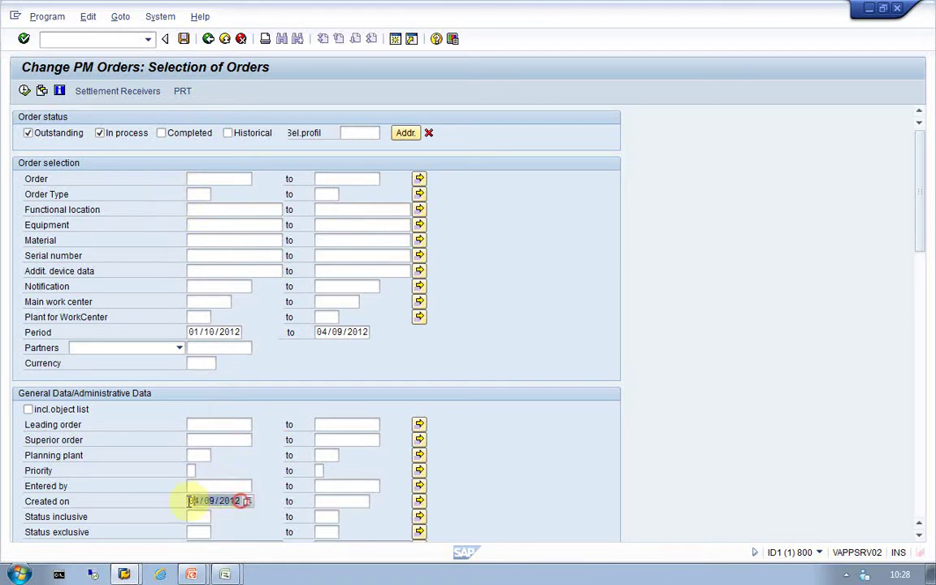
key("Delete")
Filter the PM orders by revision mst-3000 and run the selection to list them.
scroll(271, 359, "down", 3)
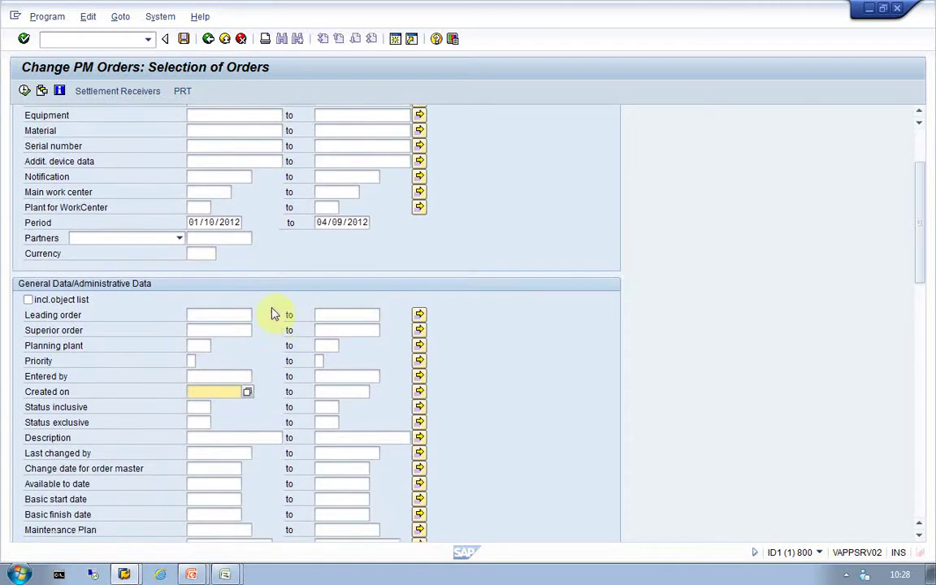
left_click_drag(203, 223, 241, 234)
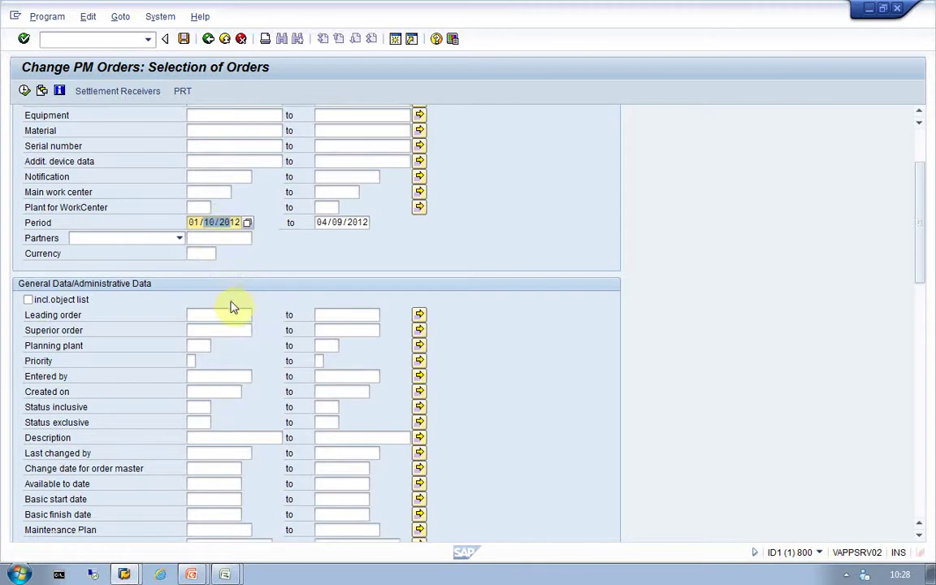
scroll(205, 349, "down", 2)
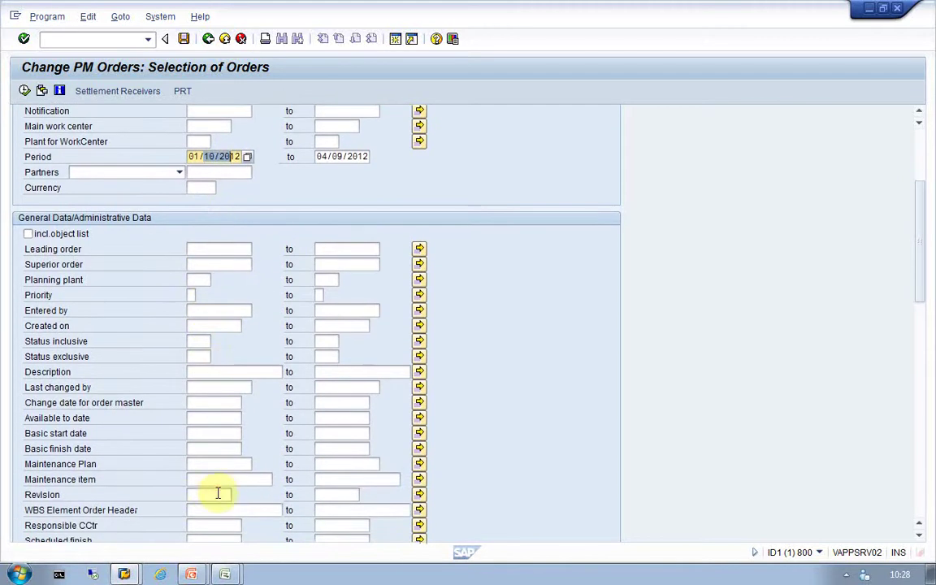
left_click(217, 493)
type("ms")
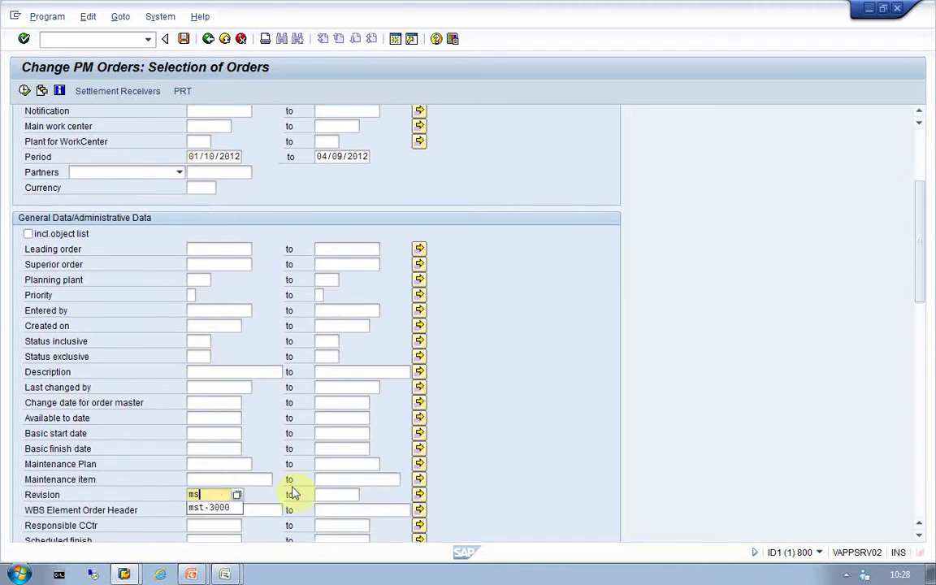
key("Down")
key("Return")
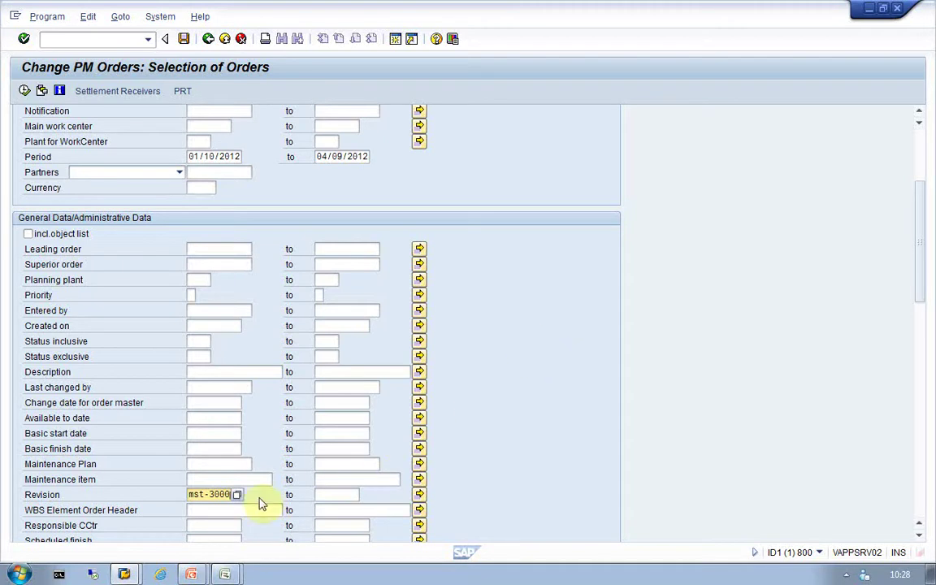
left_click(24, 92)
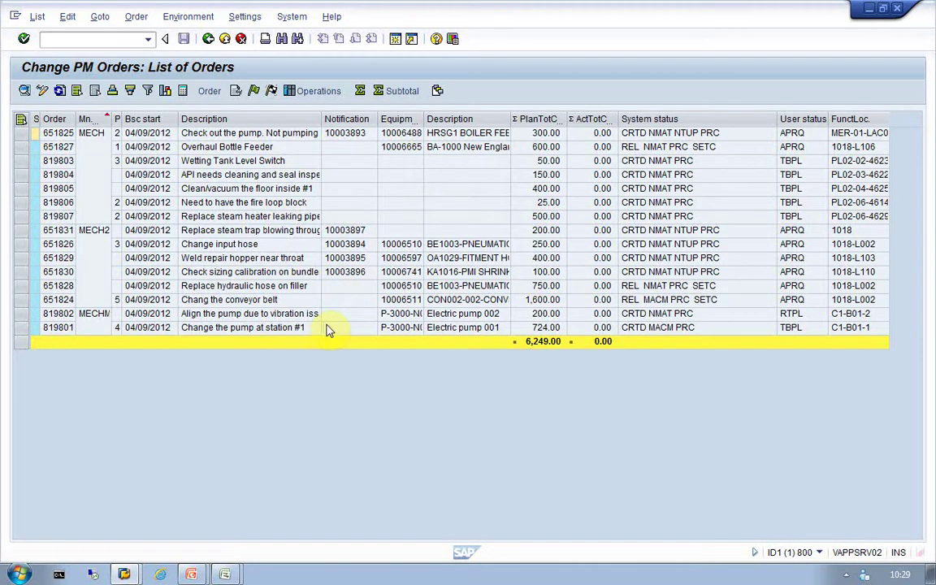
Open the "Check out the pump. Not pumping" order, examine the Replace Pump operation's work, number and duration, and return to the list without saving.
left_click(22, 132)
double_click(25, 133)
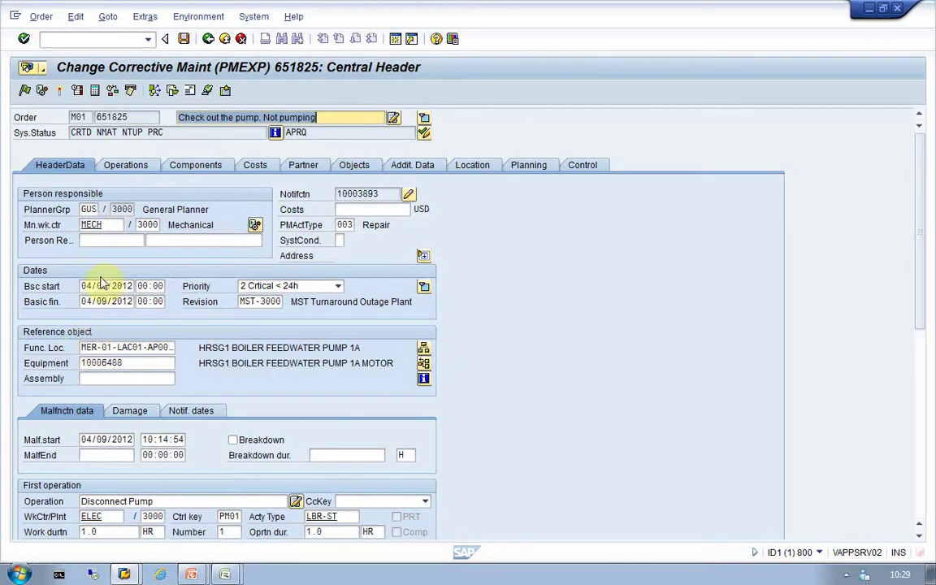
left_click(124, 163)
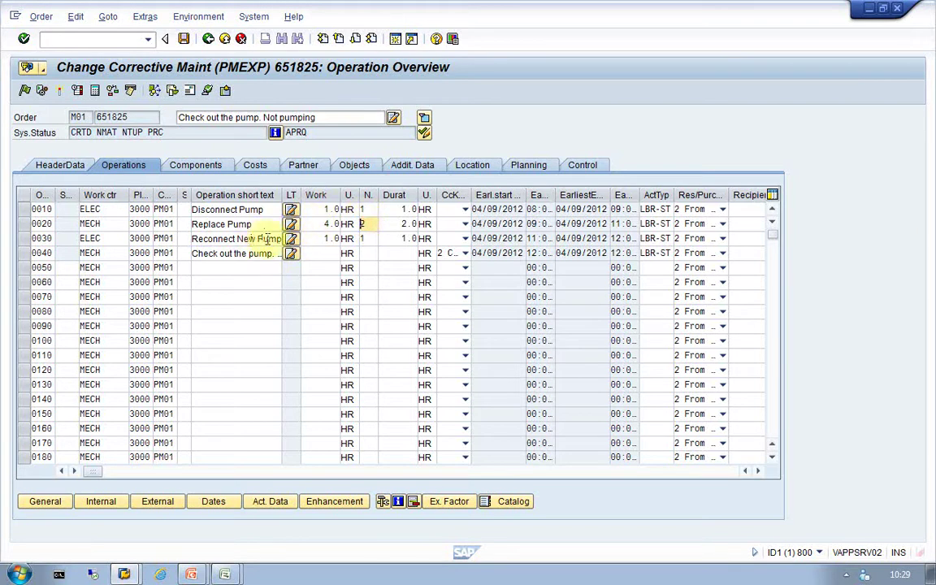
left_click(323, 223)
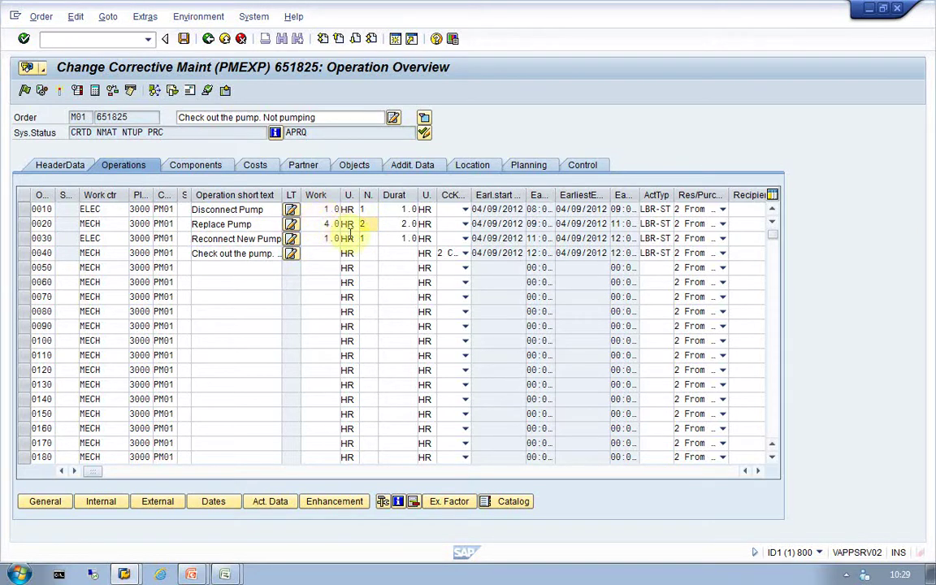
left_click_drag(322, 223, 339, 224)
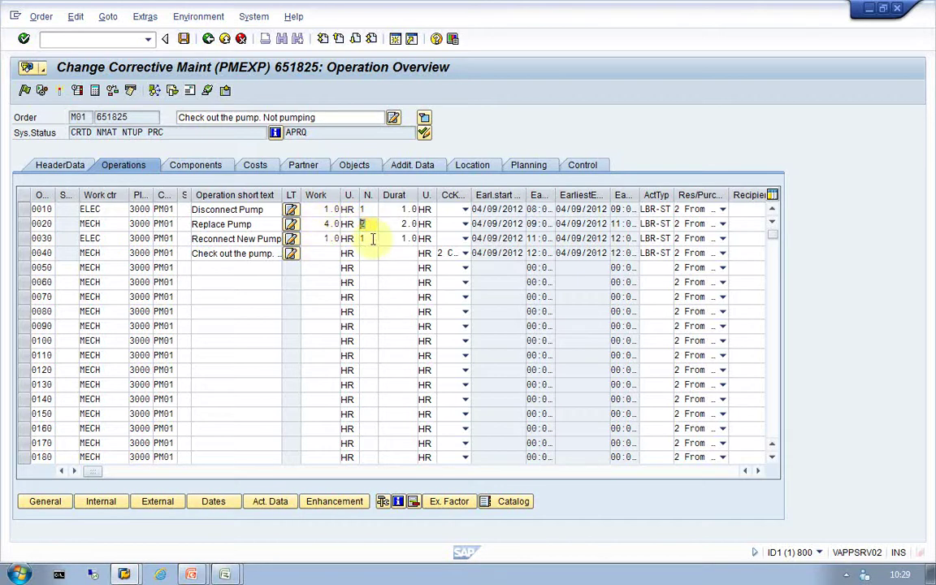
left_click_drag(359, 224, 423, 219)
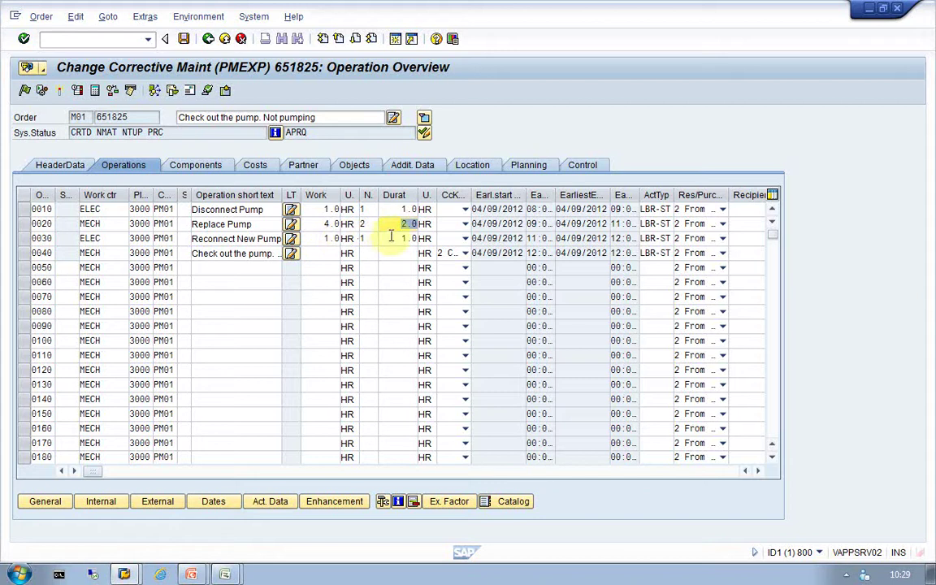
left_click(208, 38)
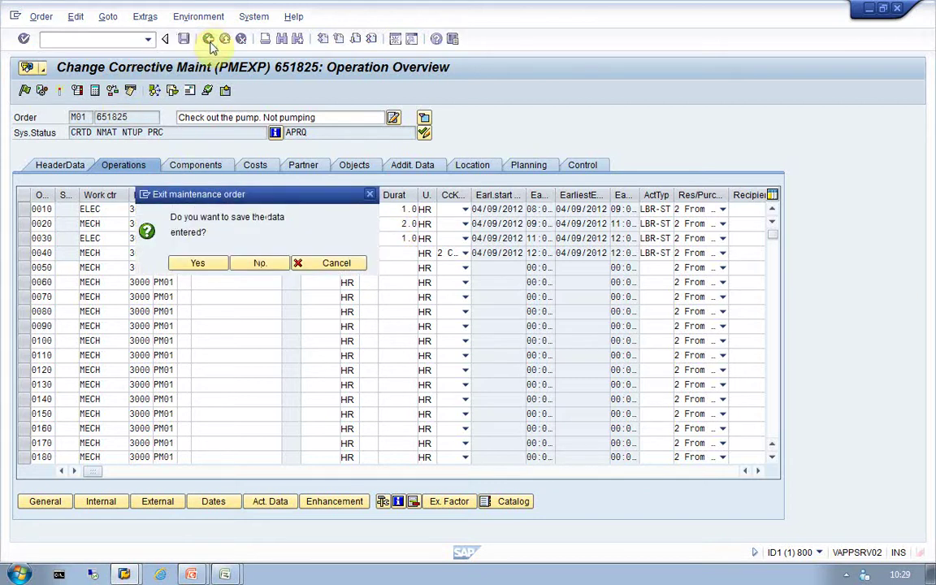
left_click(260, 263)
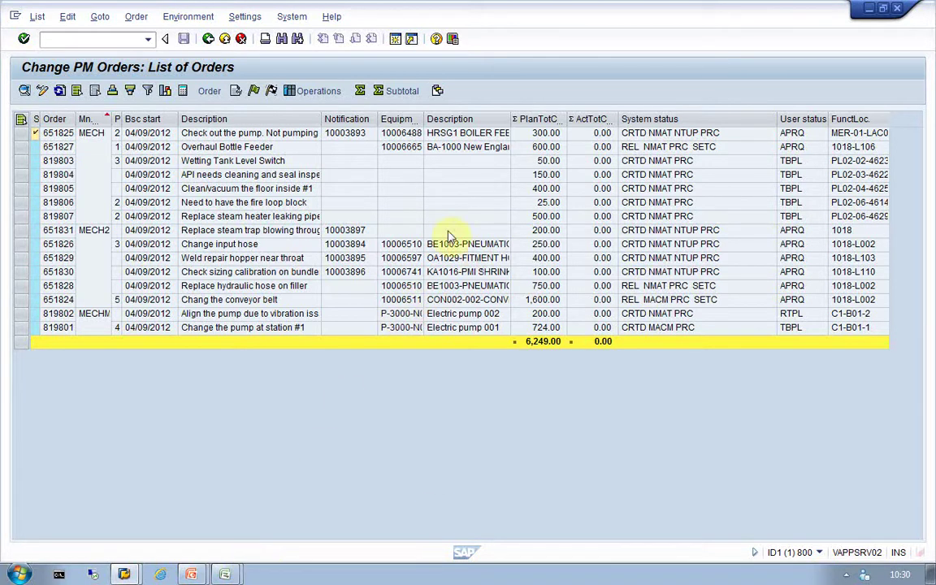
Switch to Microsoft Project and open the Vesta PMM synchronization from SAP for the empty PMM Template project.
left_click(225, 574)
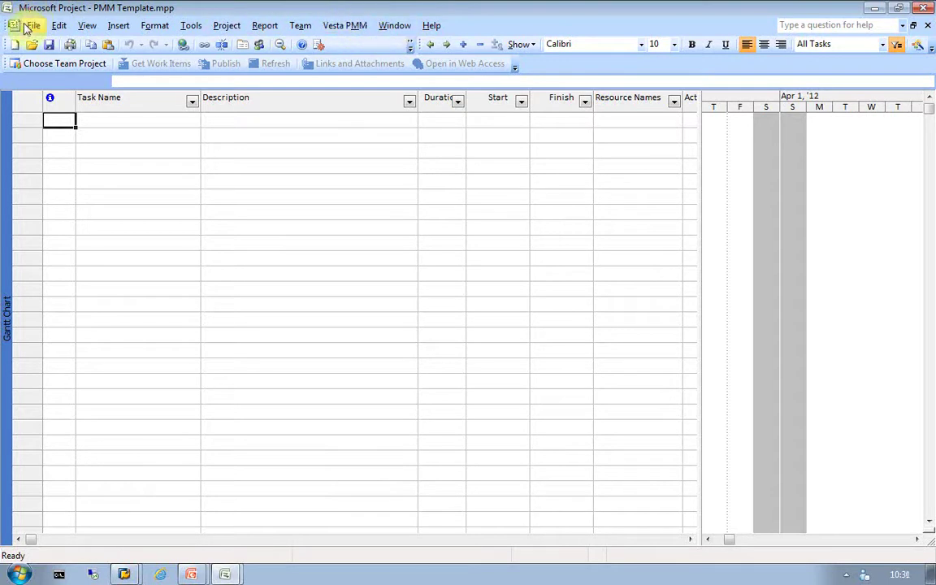
left_click(353, 28)
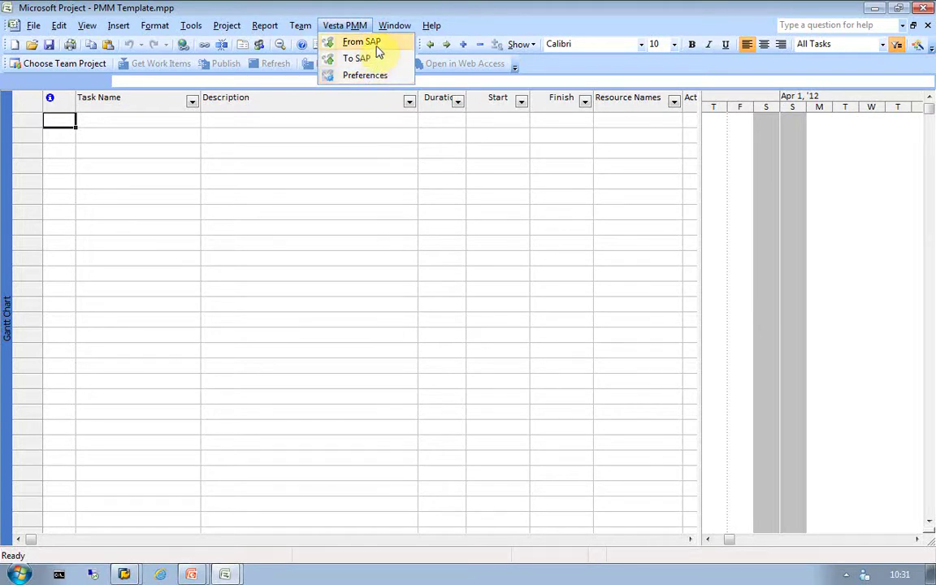
left_click(377, 50)
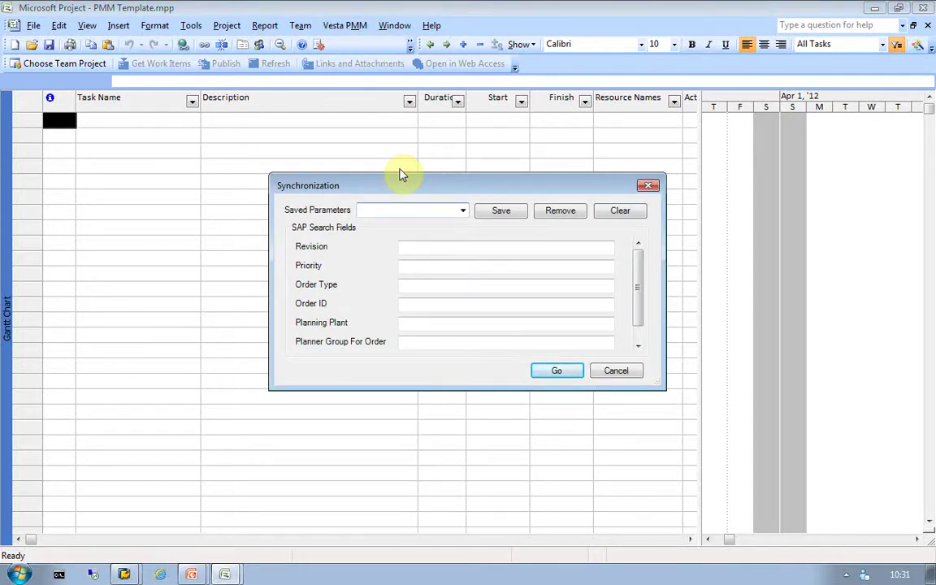
left_click_drag(540, 193, 500, 150)
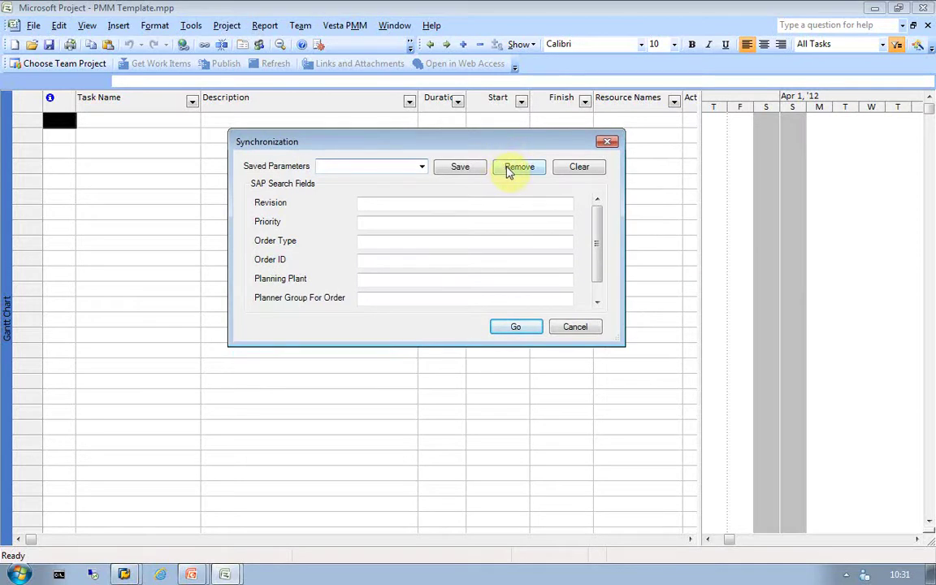
left_click_drag(507, 143, 554, 152)
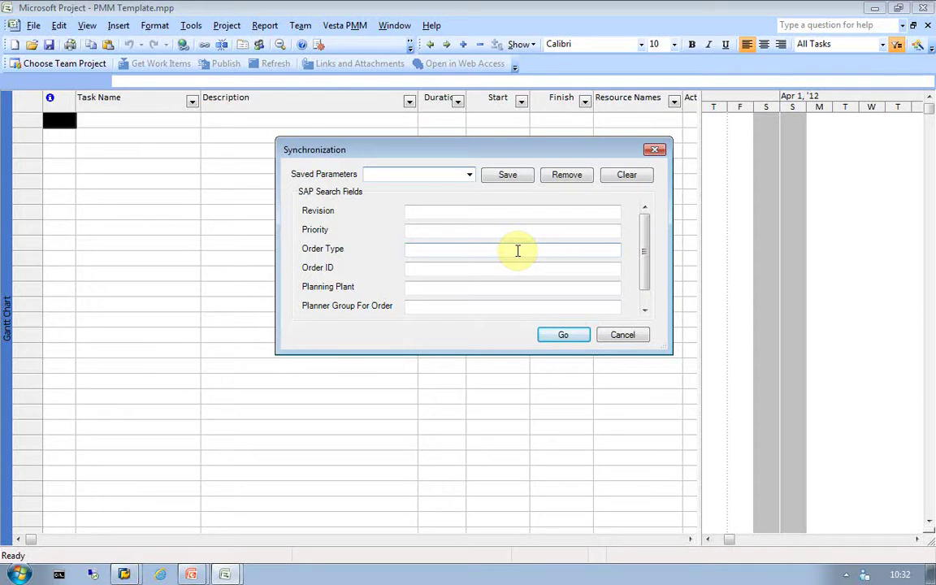
Try PM01 as the order type search value, and clear the entry.
mouse_move(651, 267)
left_mouse_down()
mouse_move(647, 282)
mouse_move(642, 252)
left_mouse_up()
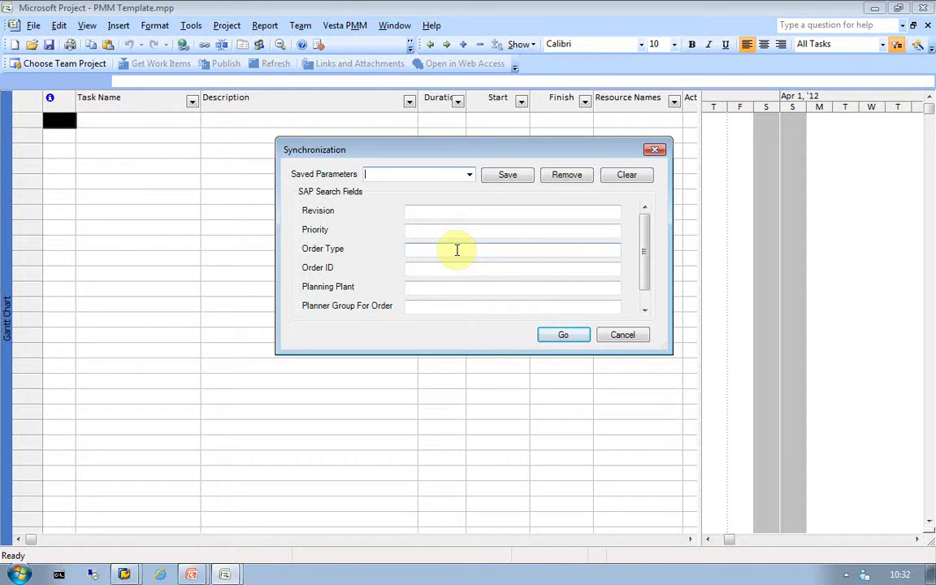
mouse_move(645, 272)
left_mouse_down()
mouse_move(649, 295)
mouse_move(643, 255)
left_mouse_up()
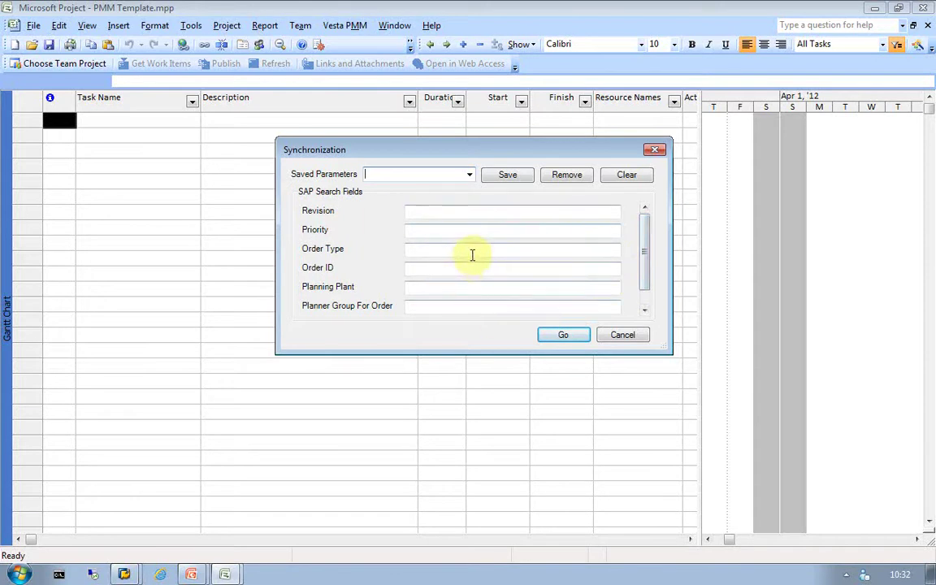
left_click(425, 268)
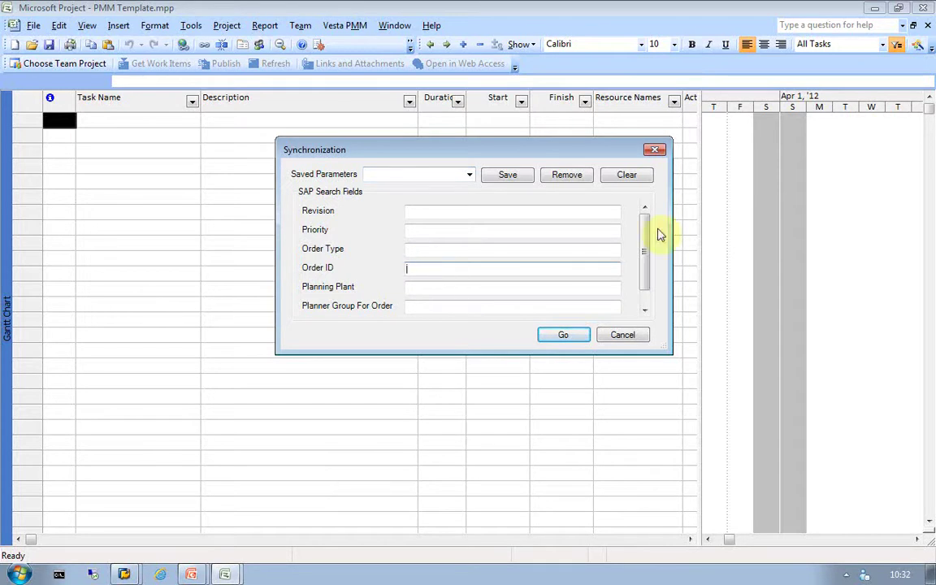
left_click(472, 248)
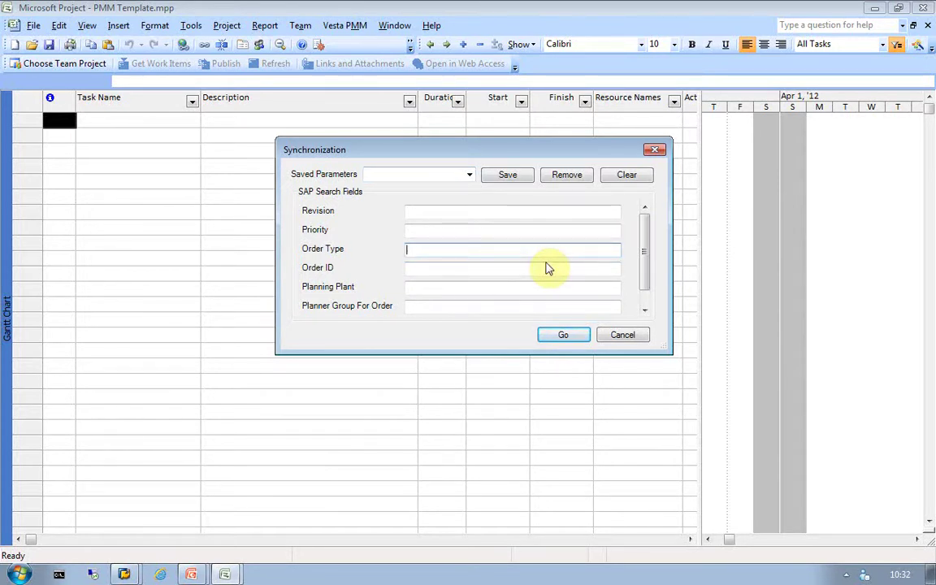
type("PM01")
key("shift+Home")
key("BackSpace")
Try an order ID range as the SAP search value, and clear the entry.
left_click(439, 272)
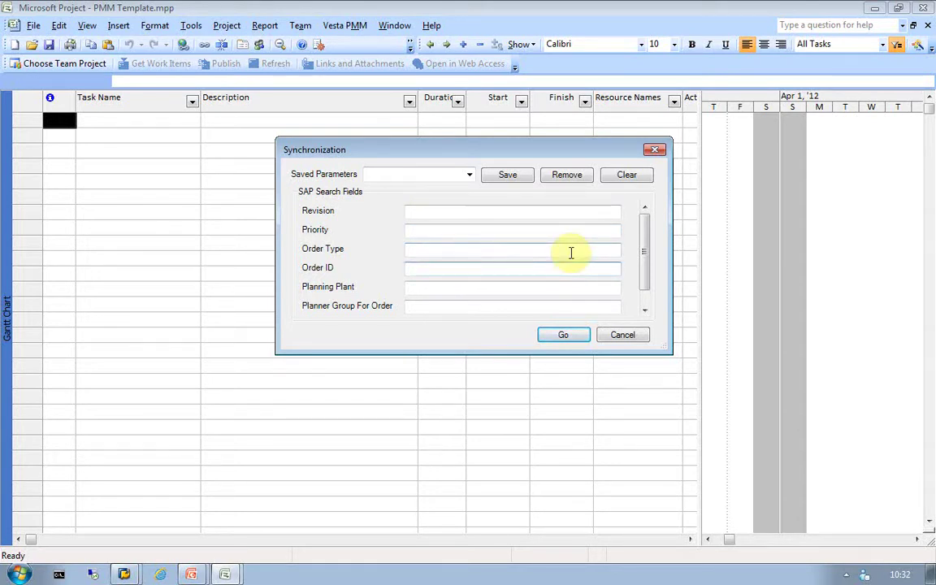
type("31600")
type("81")
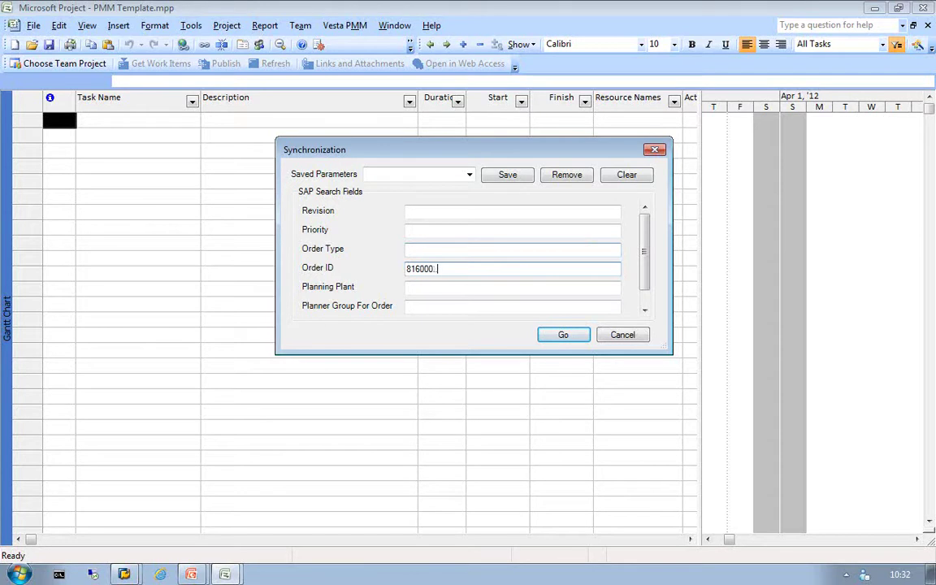
type("6500")
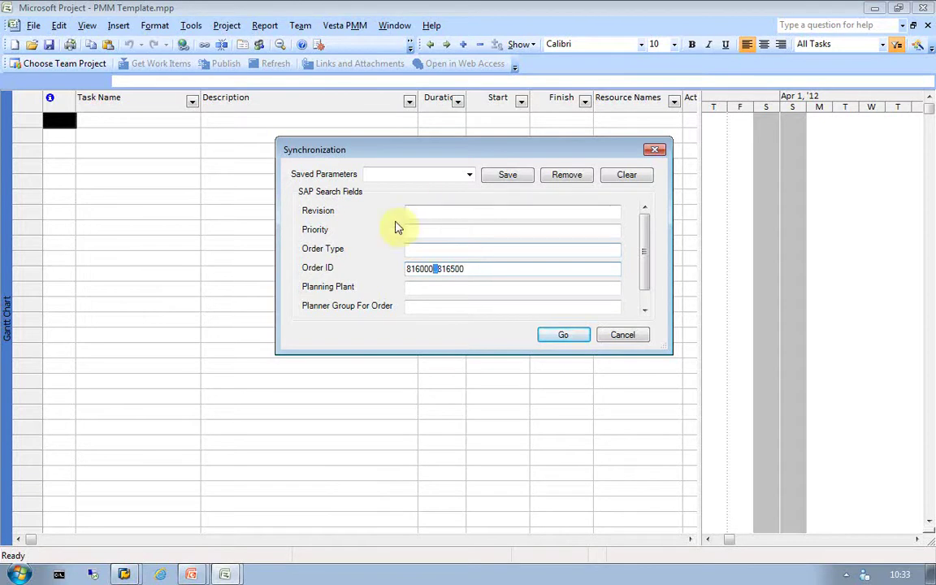
left_click(485, 267)
left_click_drag(484, 267, 386, 268)
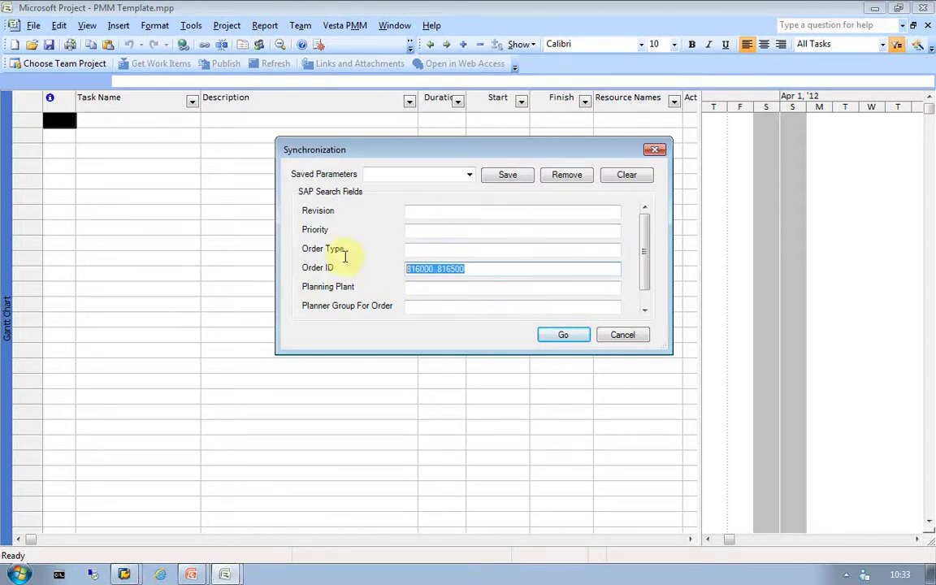
key("BackSpace")
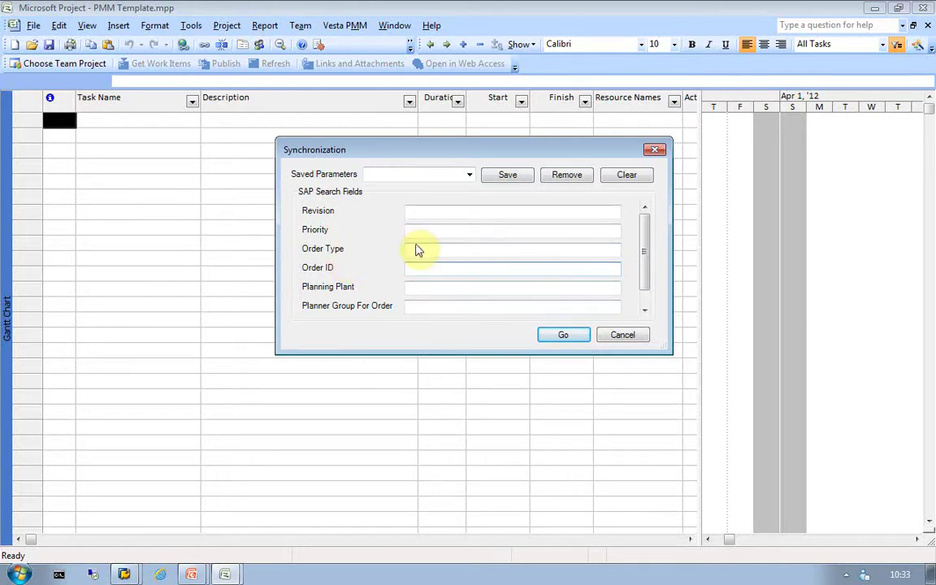
Load the saved parameters "Revision MST-3000" and run the synchronization from SAP.
left_click(469, 175)
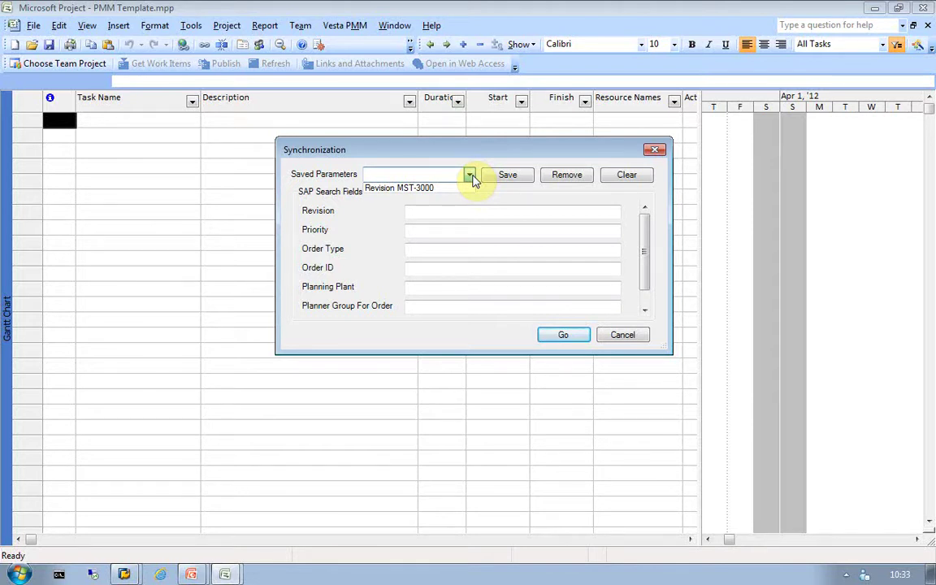
left_click(422, 187)
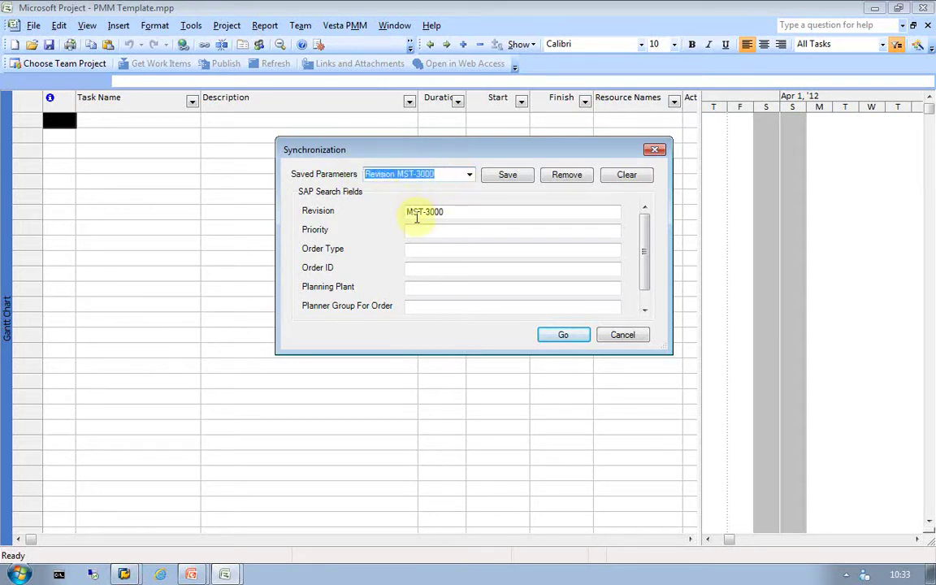
key("Tab")
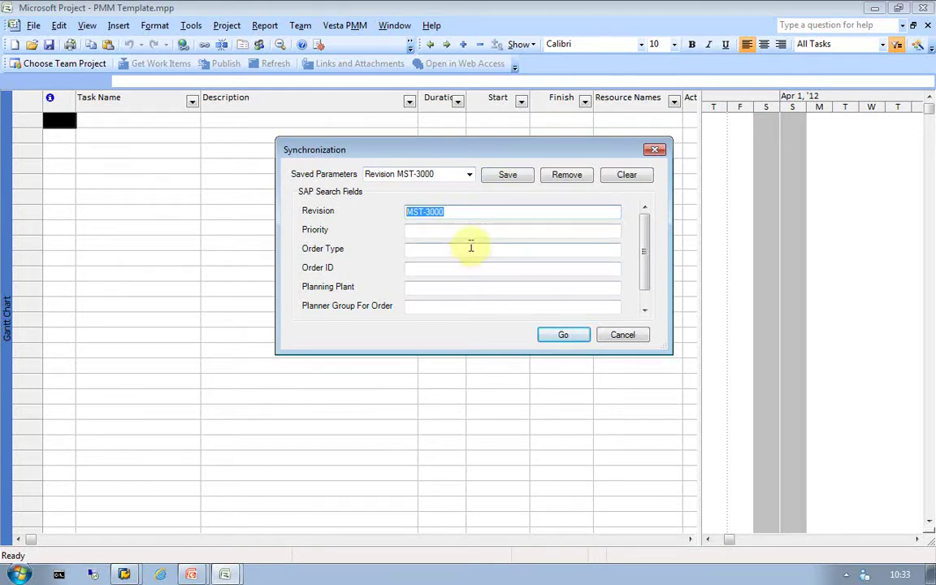
left_click(561, 336)
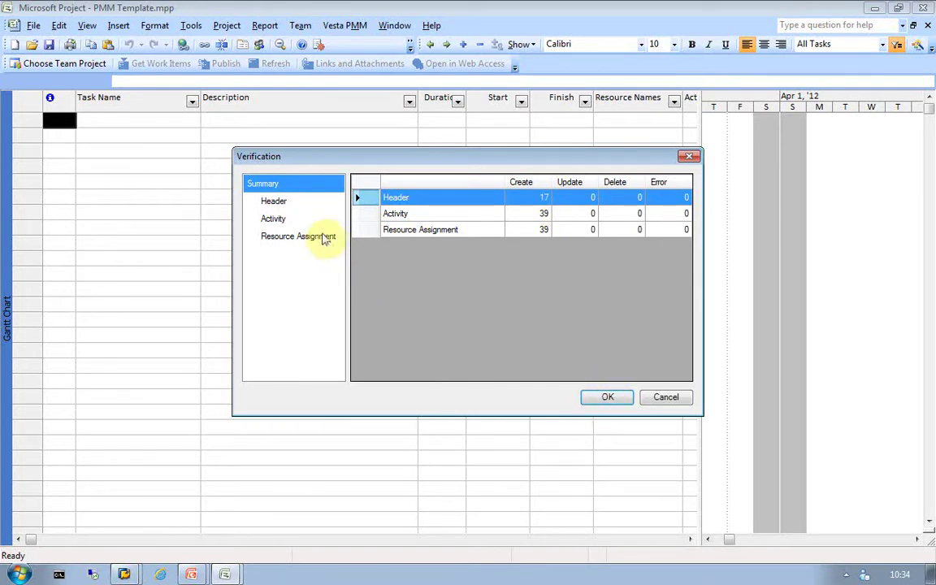
Examine the header, activity and resource assignment records listed for creation in the synchronization verification.
left_click(280, 205)
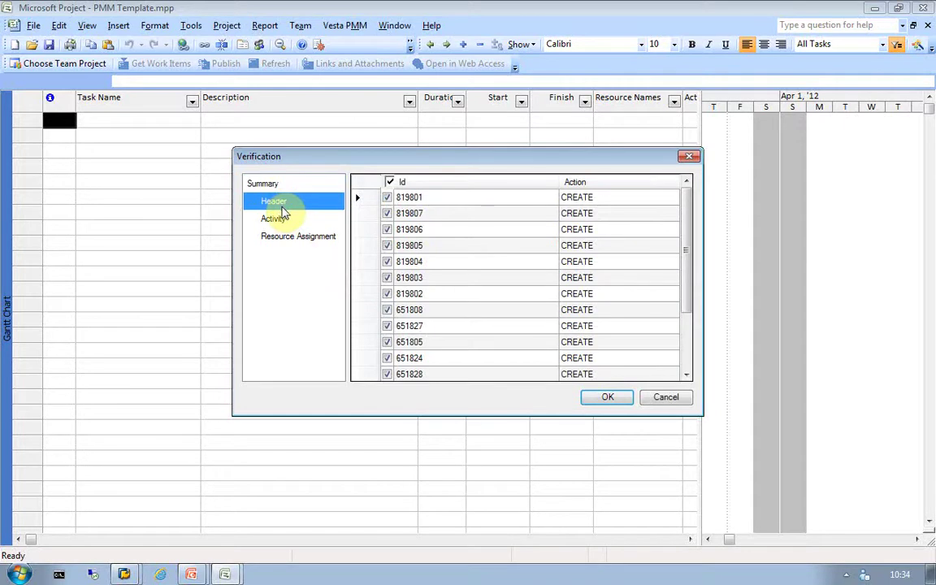
left_click(280, 219)
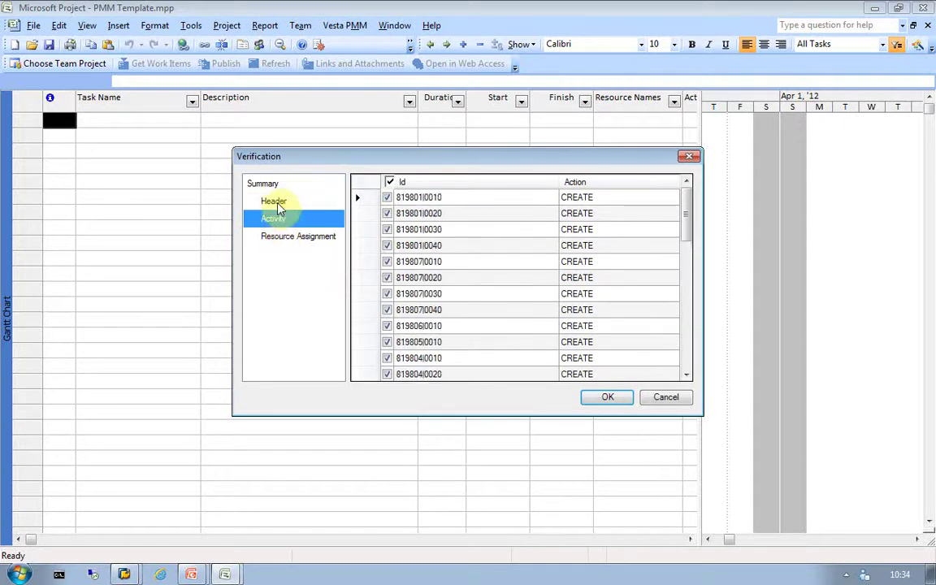
left_click(293, 235)
left_click(280, 223)
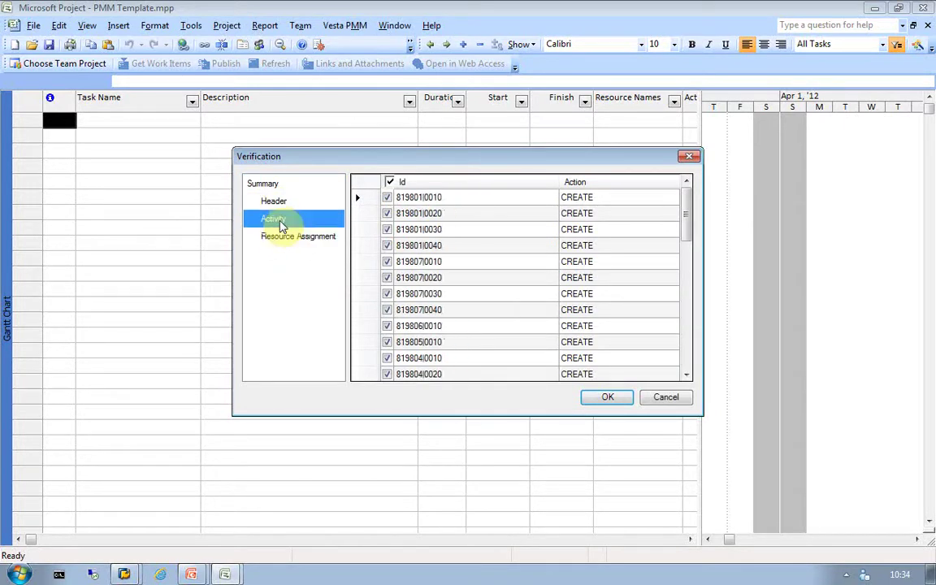
left_click(274, 205)
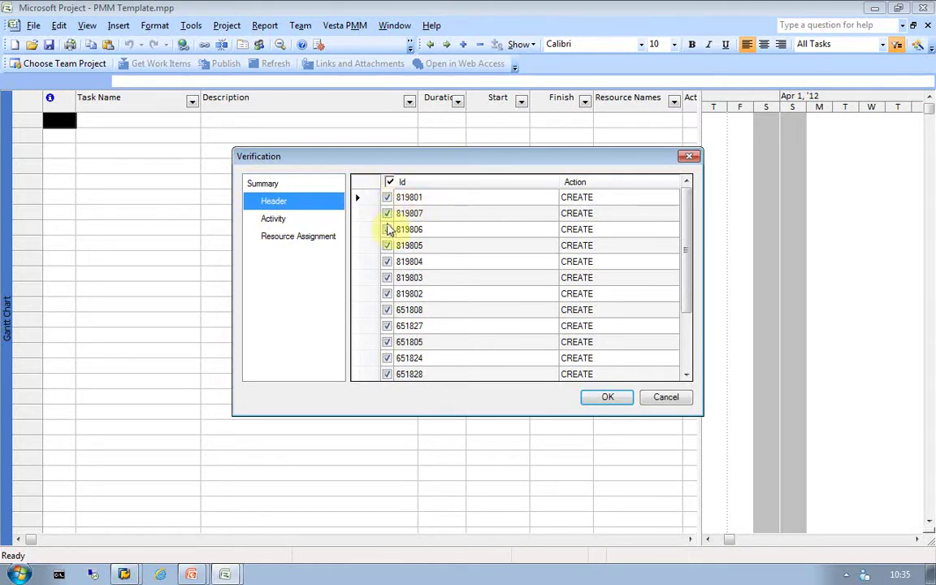
Try excluding the first three order headers from the import, and include them again.
left_click(383, 198)
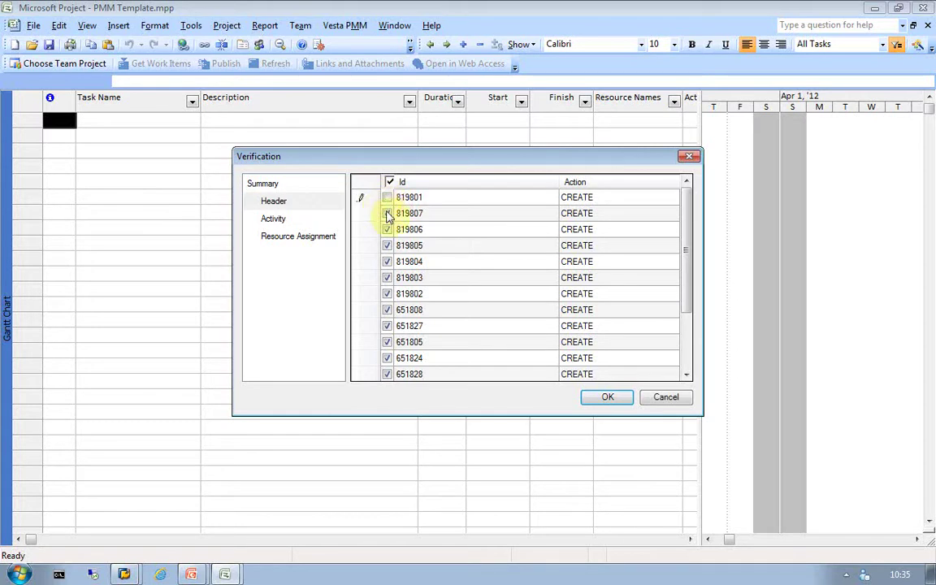
left_click(388, 214)
left_click(388, 229)
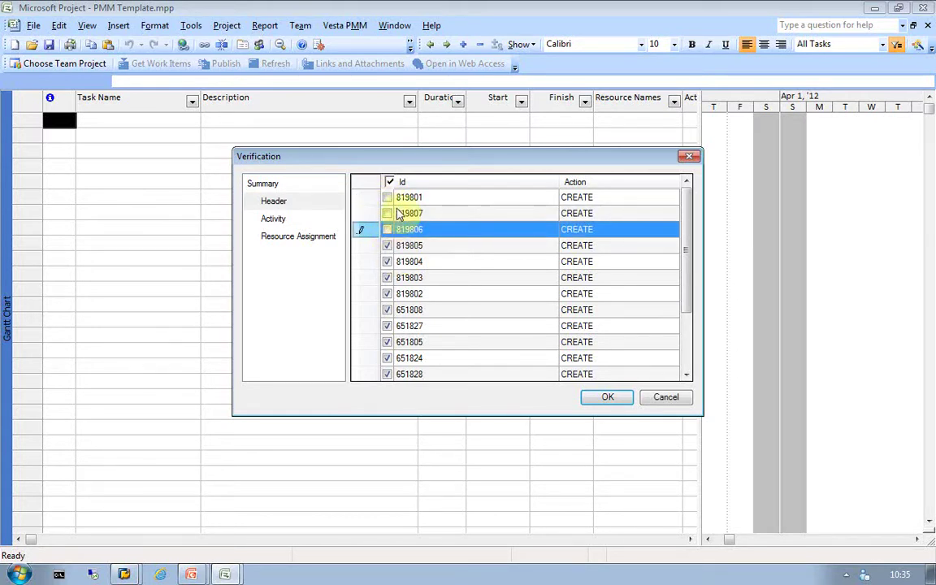
left_click(388, 198)
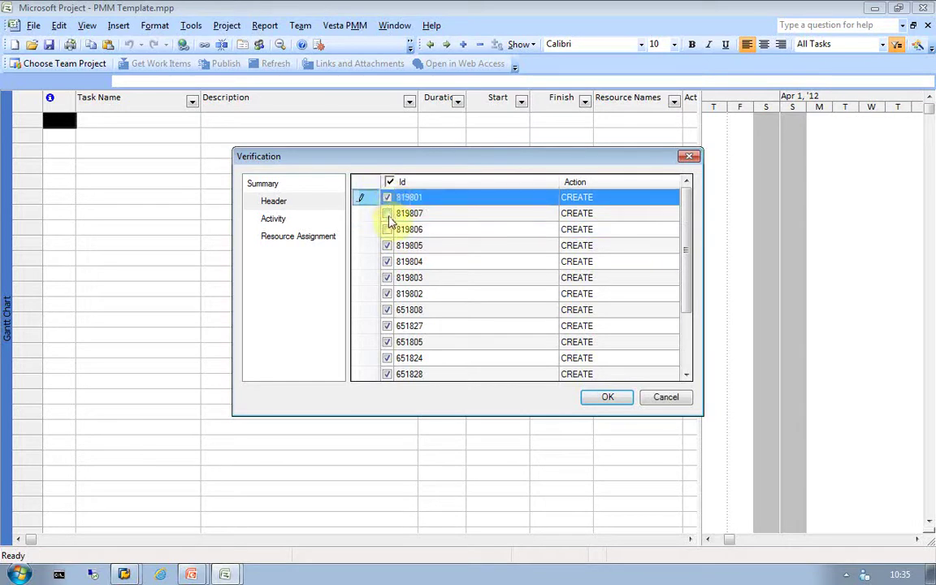
left_click(388, 213)
left_click(387, 229)
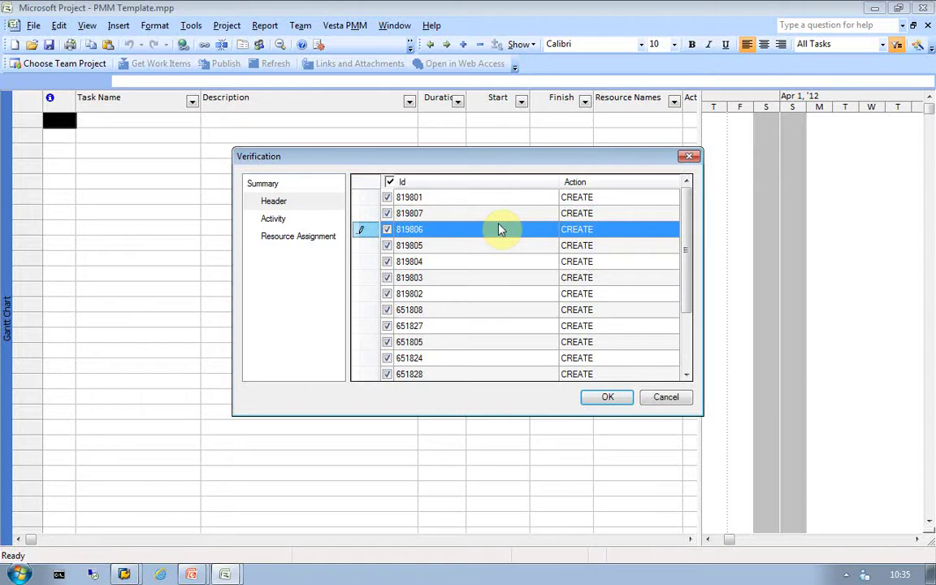
Accept the verification with all records included to import the orders, and close the save result summary.
left_click(456, 213)
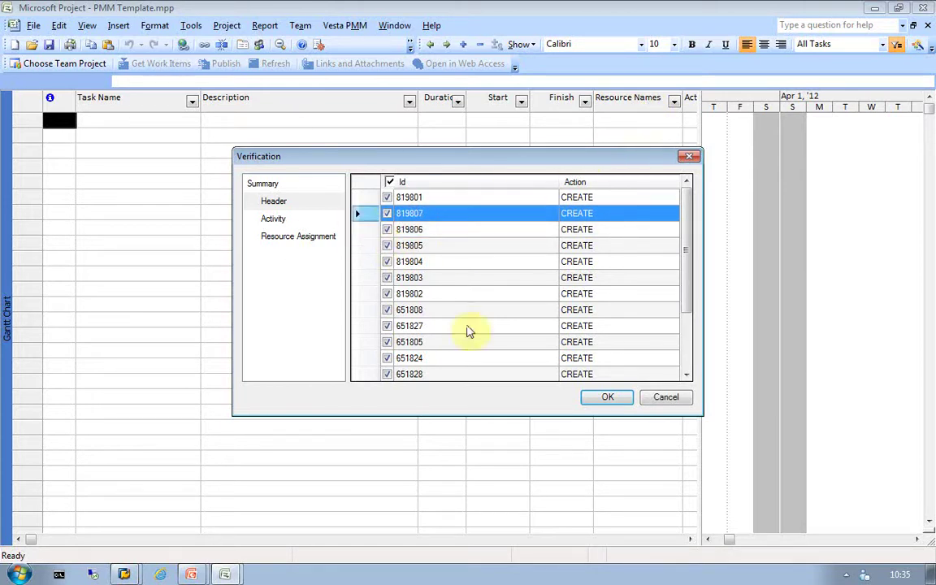
left_click(607, 400)
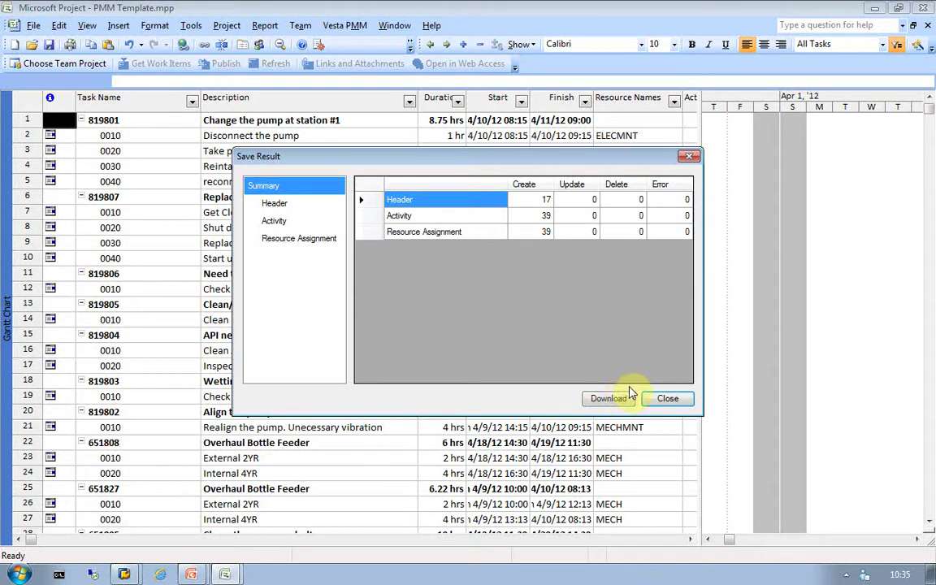
left_click(667, 398)
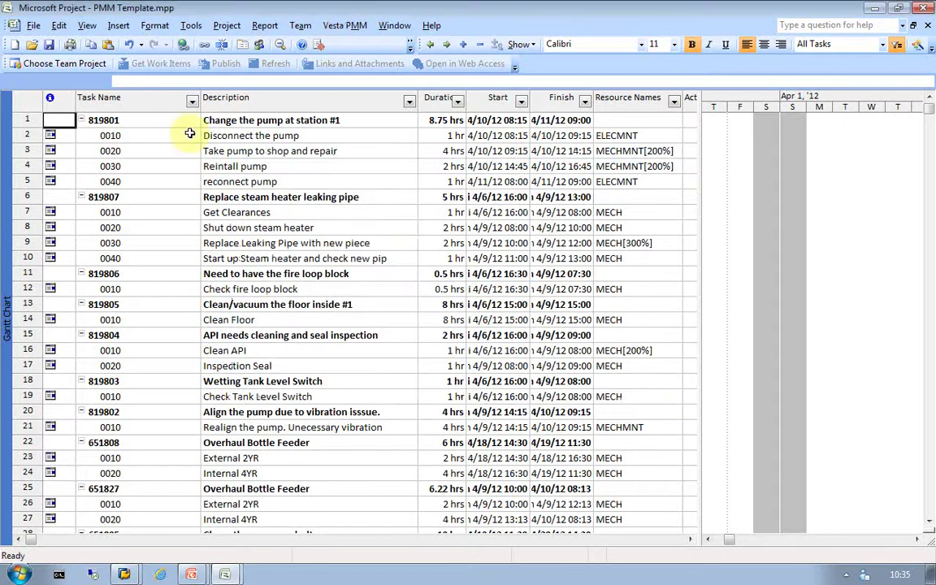
Show the April 8, '12 week in the Gantt chart and examine the task names and descriptions of the first order and its operations.
left_click(752, 541)
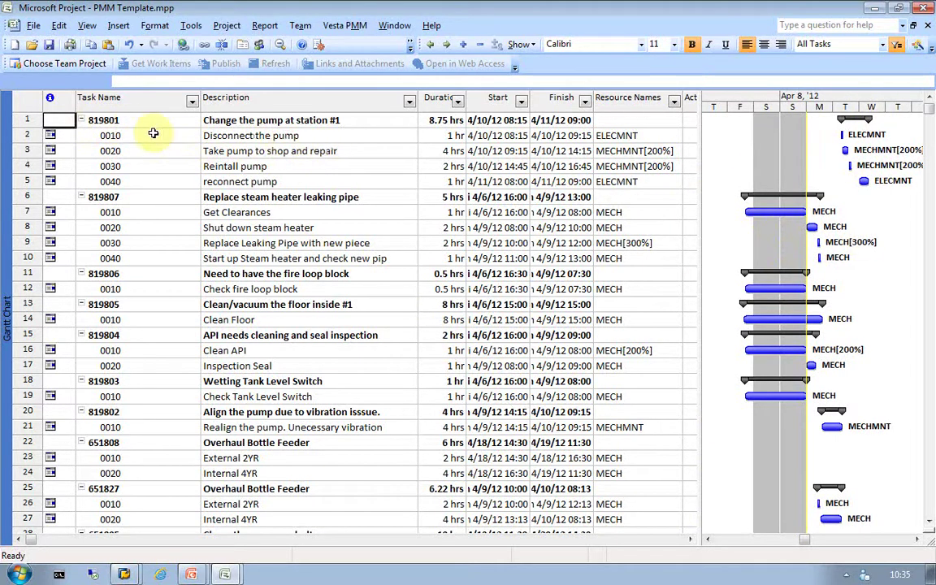
left_click(117, 121)
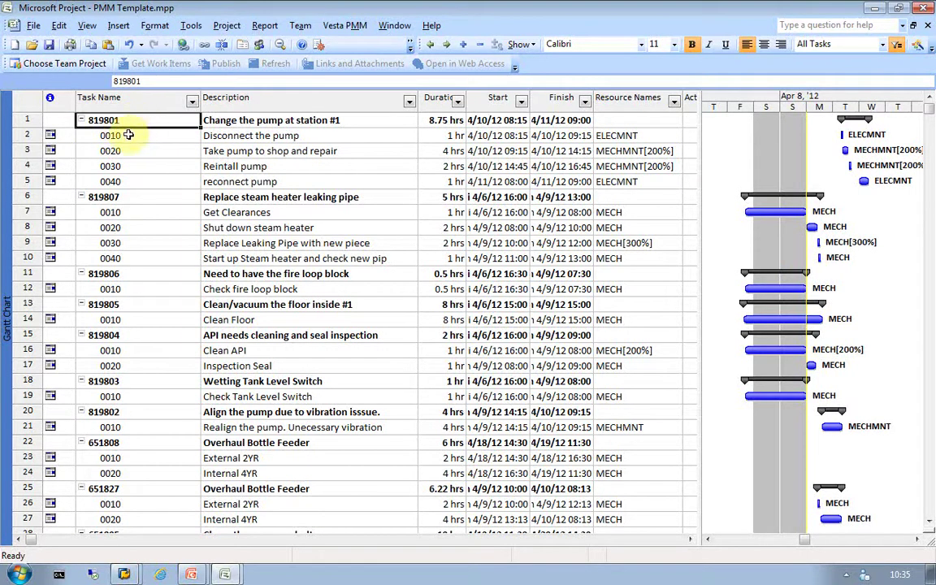
left_click(128, 135)
left_click(128, 151)
left_click(128, 167)
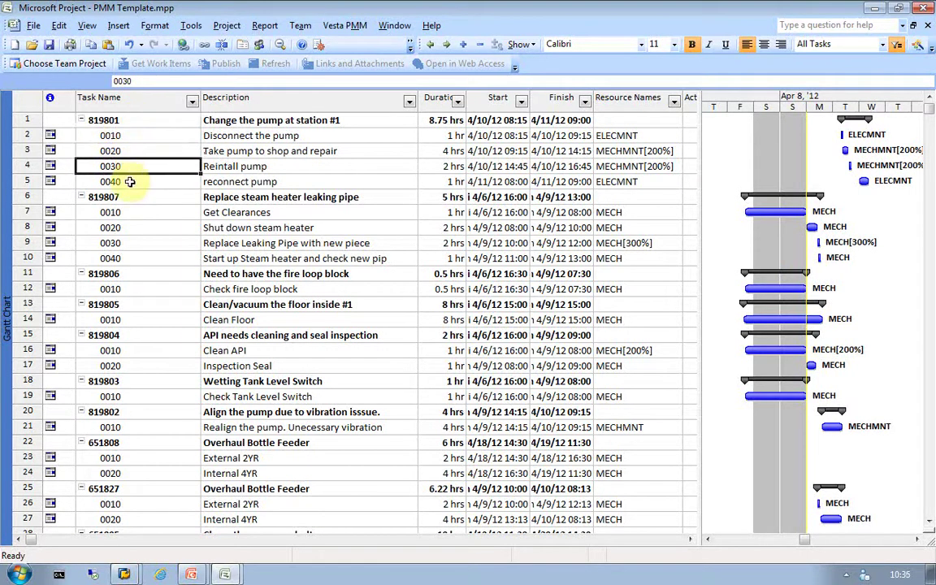
left_click(130, 181)
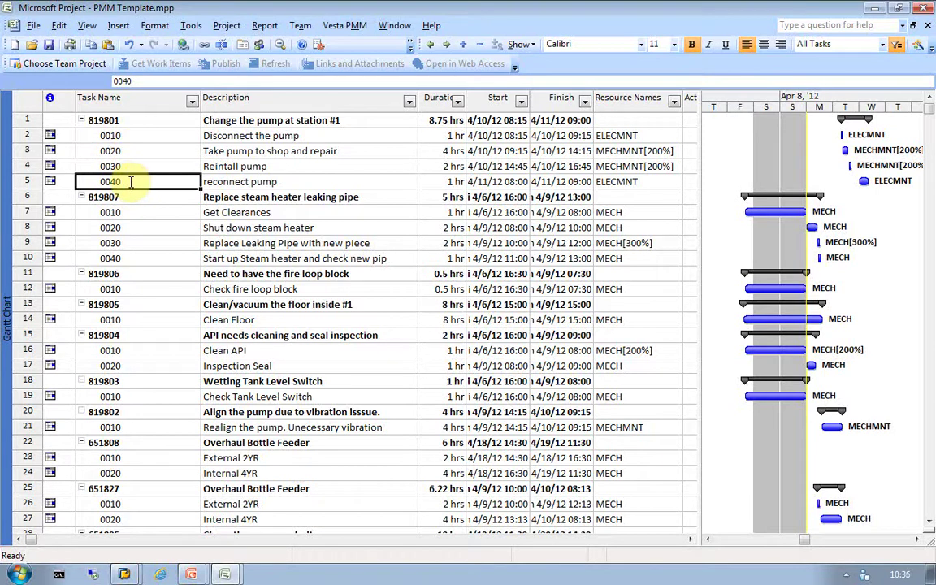
left_click(225, 121)
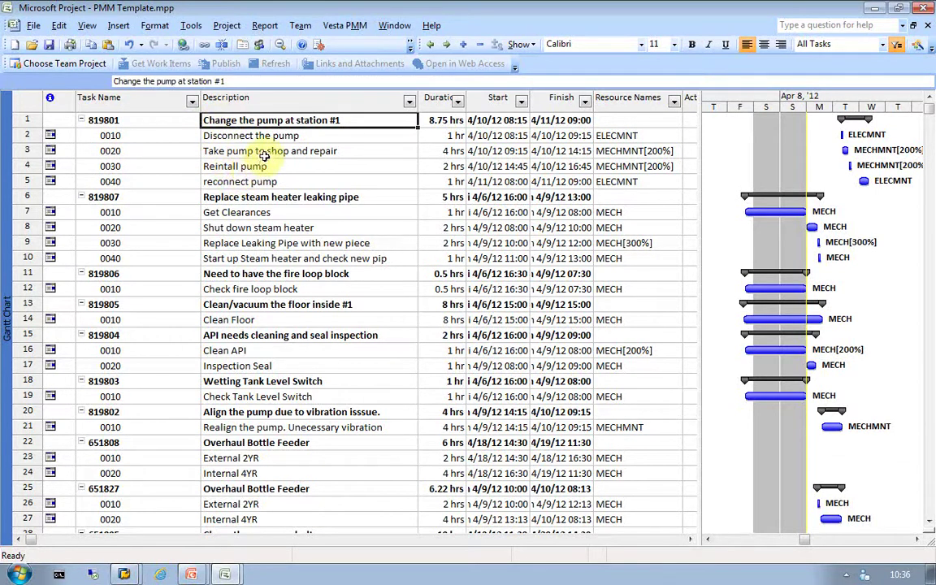
left_click(308, 138)
left_click(319, 152)
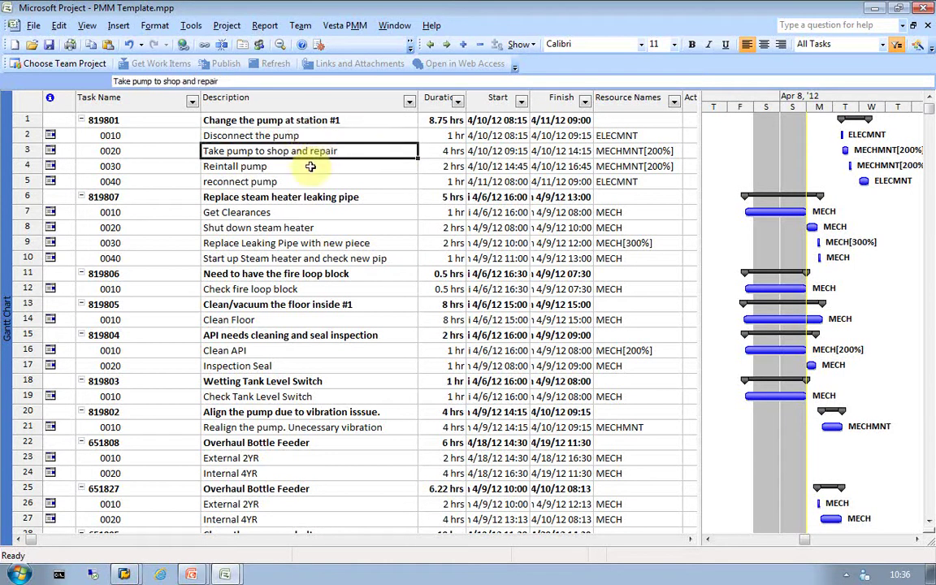
left_click(314, 167)
left_click(311, 183)
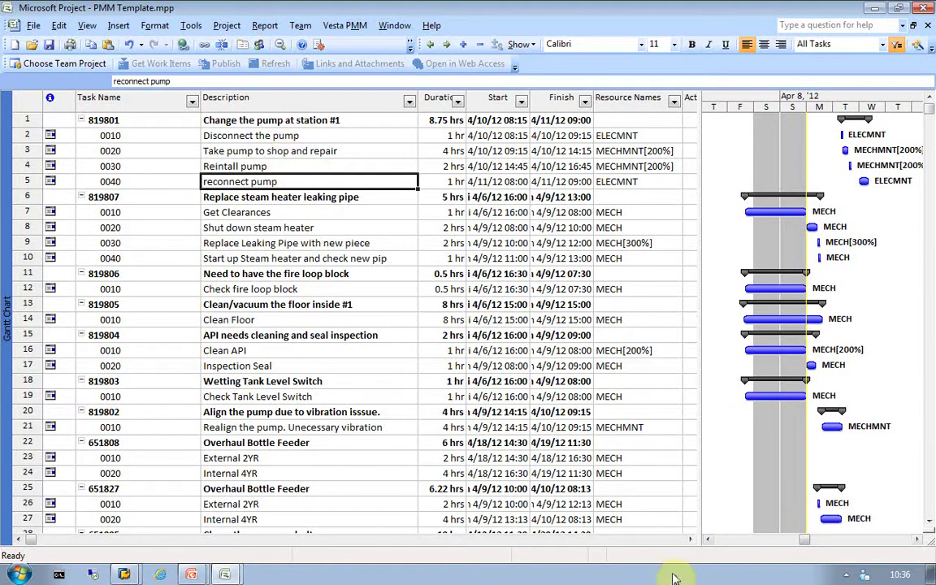
Examine the resource assignments of the pump order's first three operations and of the leaking pipe replacement operation.
left_click(636, 136)
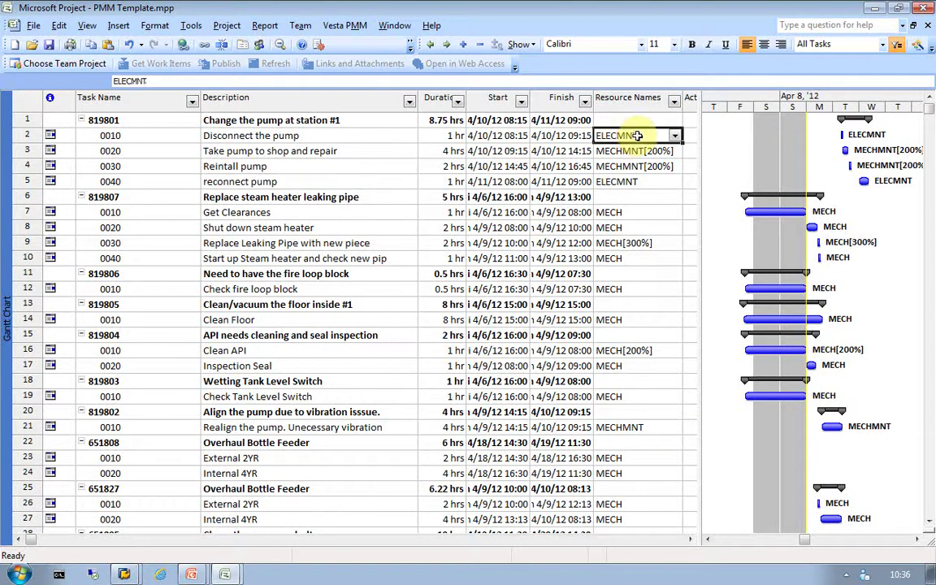
left_click(638, 151)
left_click(636, 166)
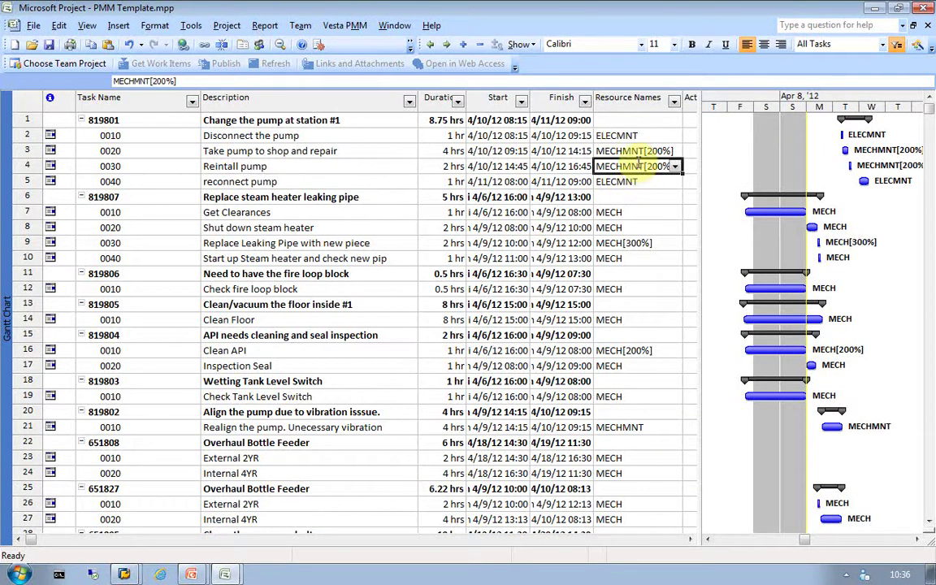
left_click(656, 151)
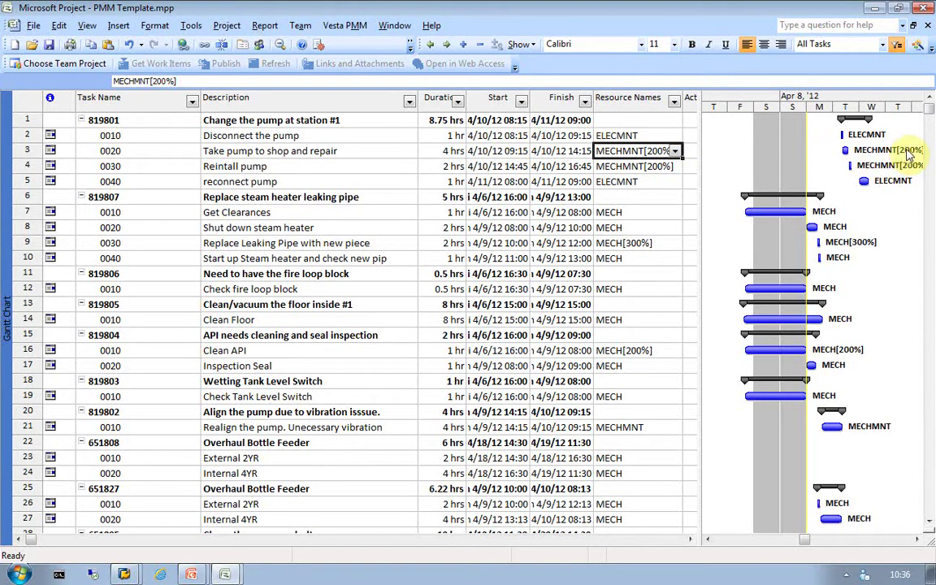
left_click(654, 243)
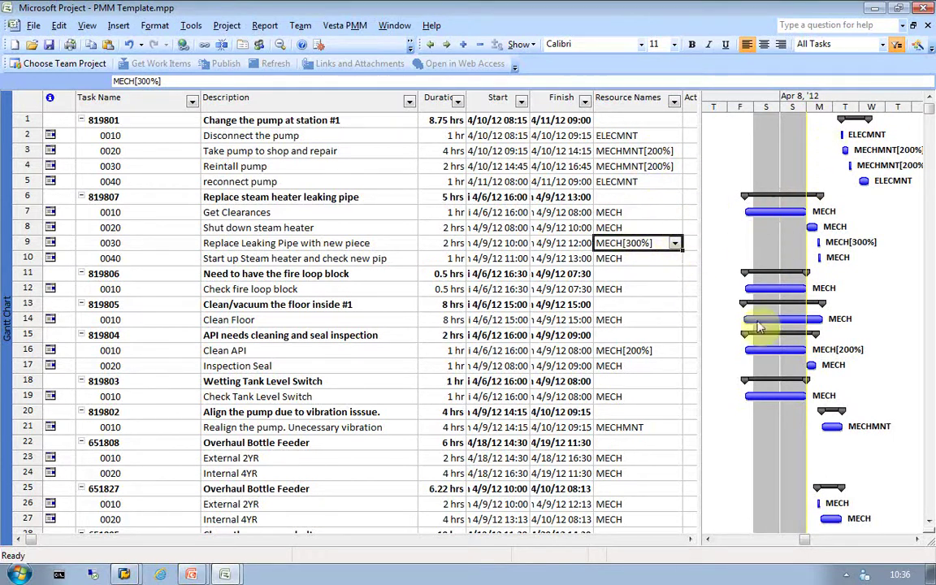
Examine the functional location, equipment ID and order ID imported for the pump order at station #1.
left_click(690, 539)
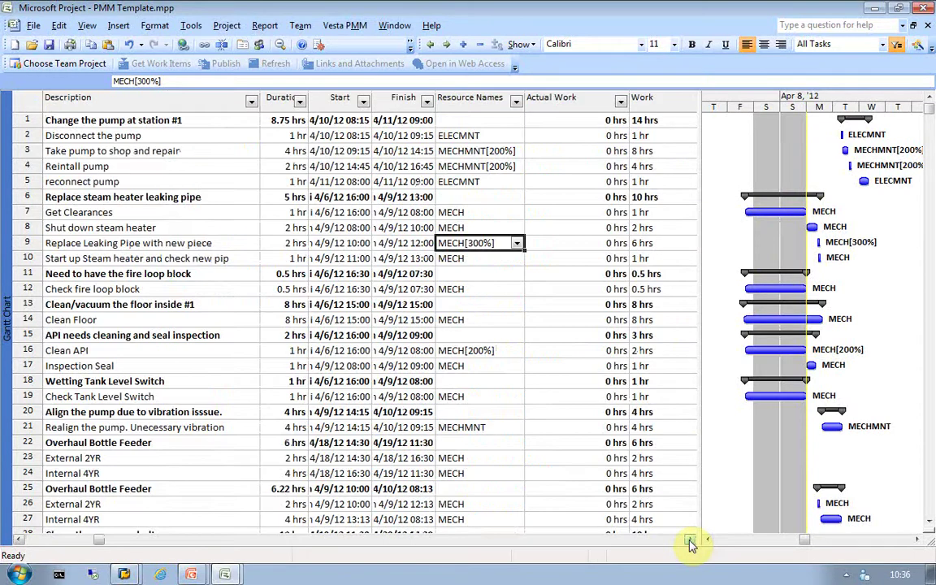
left_click(690, 539)
left_click(689, 541)
left_click(689, 541)
left_click(689, 541)
left_click(689, 541)
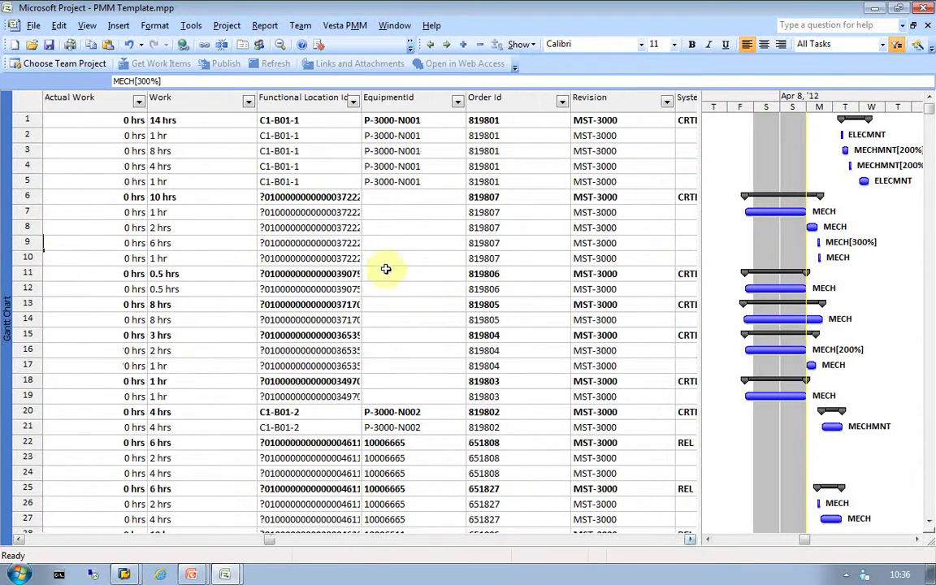
left_click(311, 120)
left_click(402, 120)
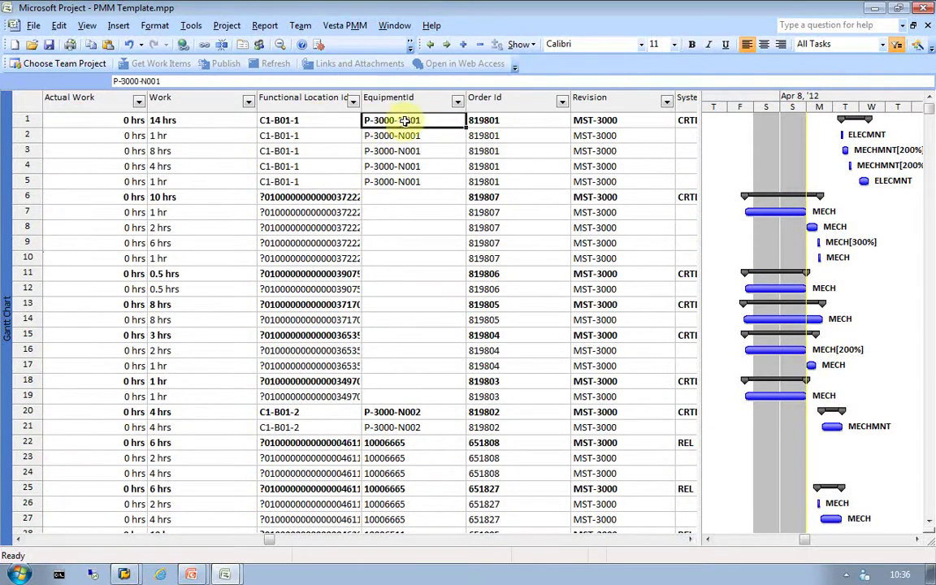
left_click(505, 122)
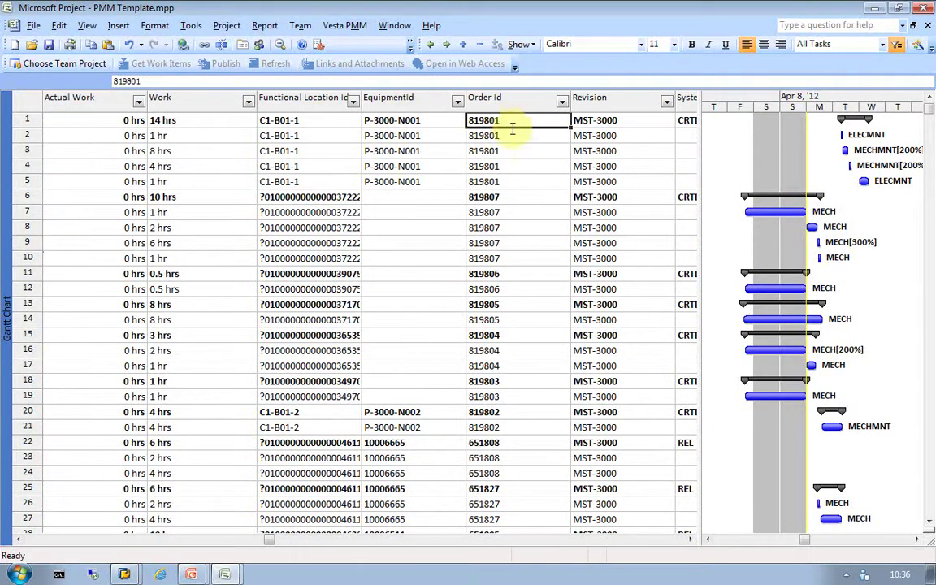
Examine the pump order's revision, system status, and SAP planned, actual and estimated costs.
left_click(689, 541)
left_click(690, 541)
left_click(690, 541)
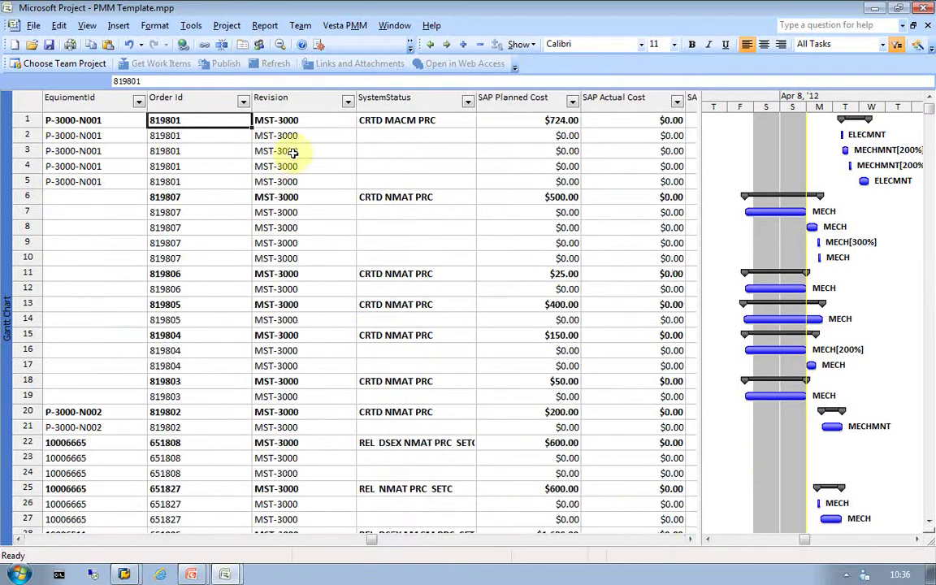
left_click(303, 121)
left_click(410, 123)
left_click(495, 123)
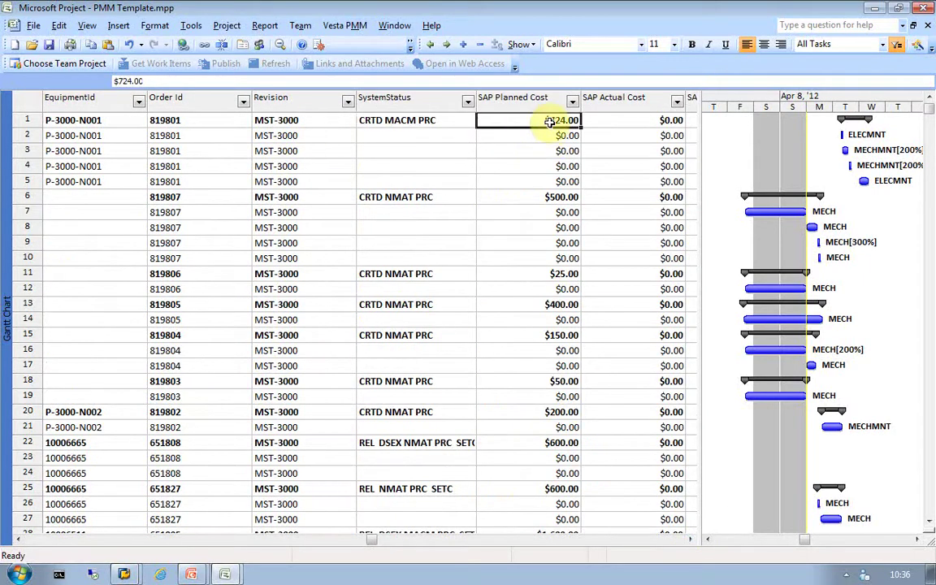
left_click(689, 541)
left_click(690, 541)
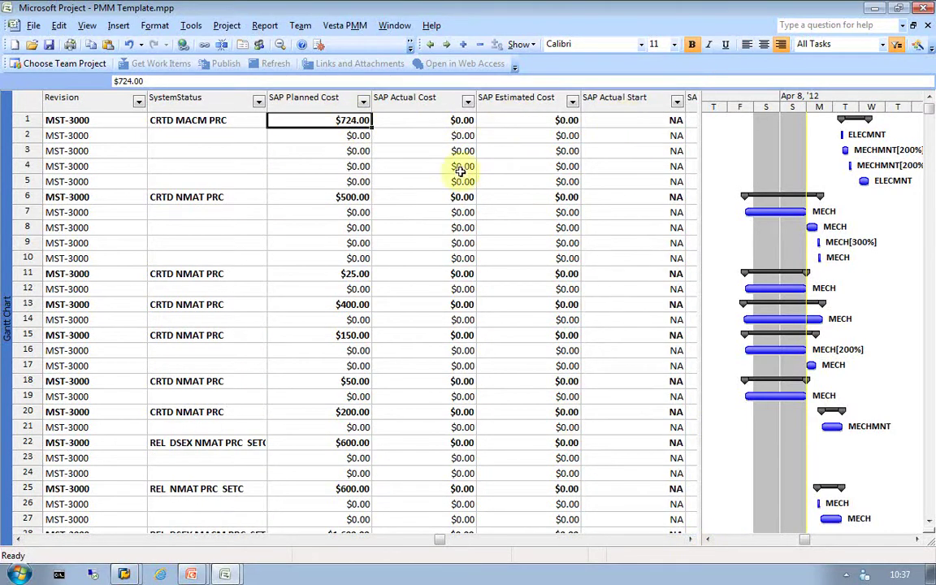
left_click(439, 120)
left_click(526, 121)
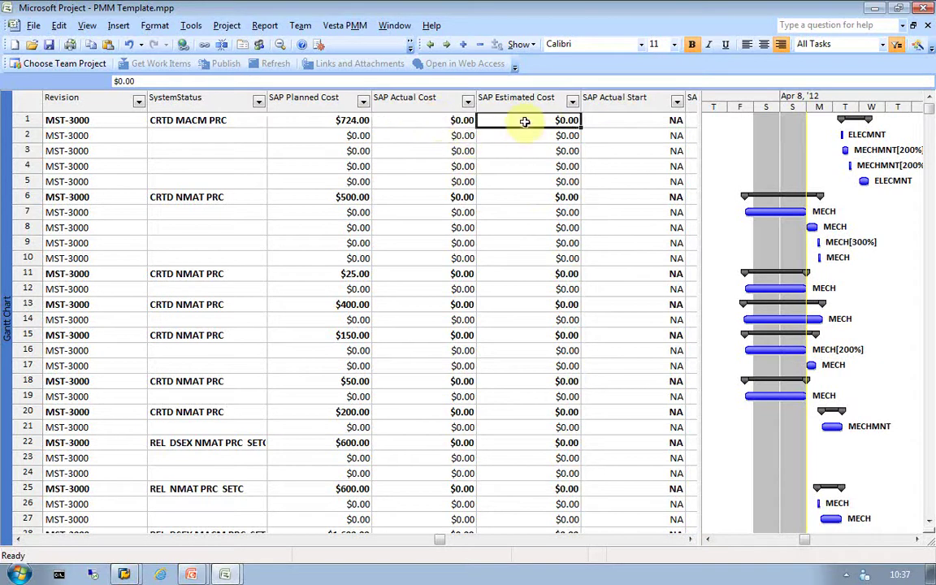
Examine the SAP actual start, actual finish and actual work columns, and return to the task name column.
left_click(689, 540)
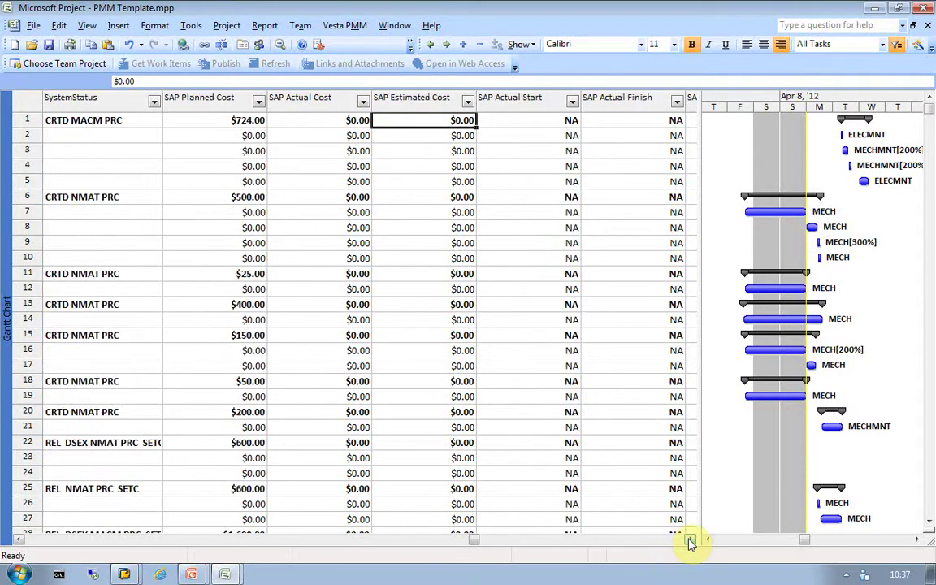
left_click(689, 540)
left_click(689, 540)
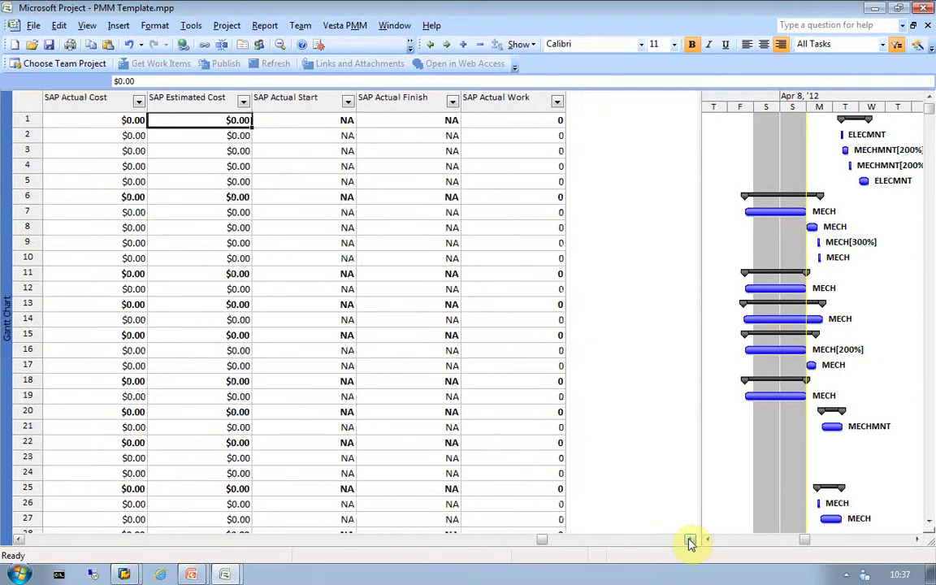
left_click(282, 119)
left_click(402, 121)
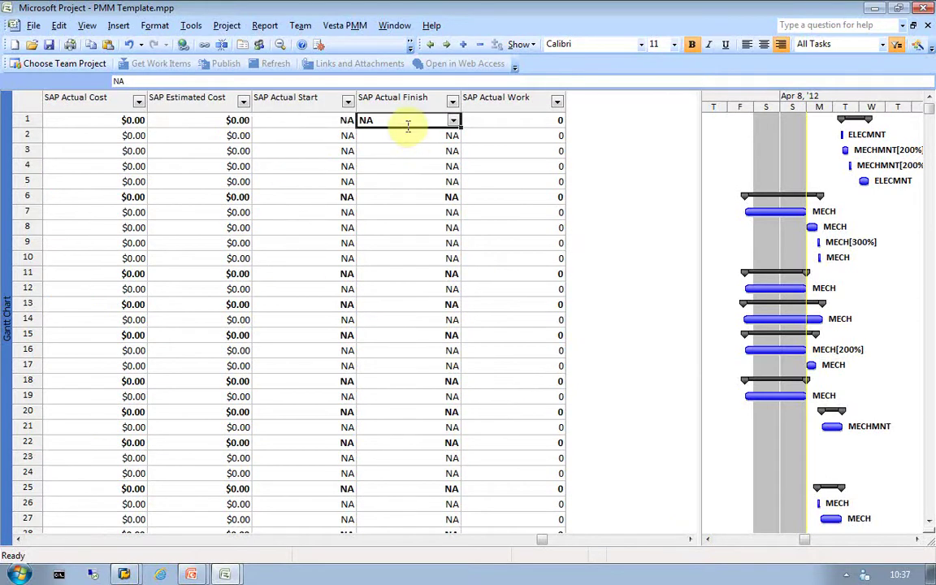
left_click(515, 121)
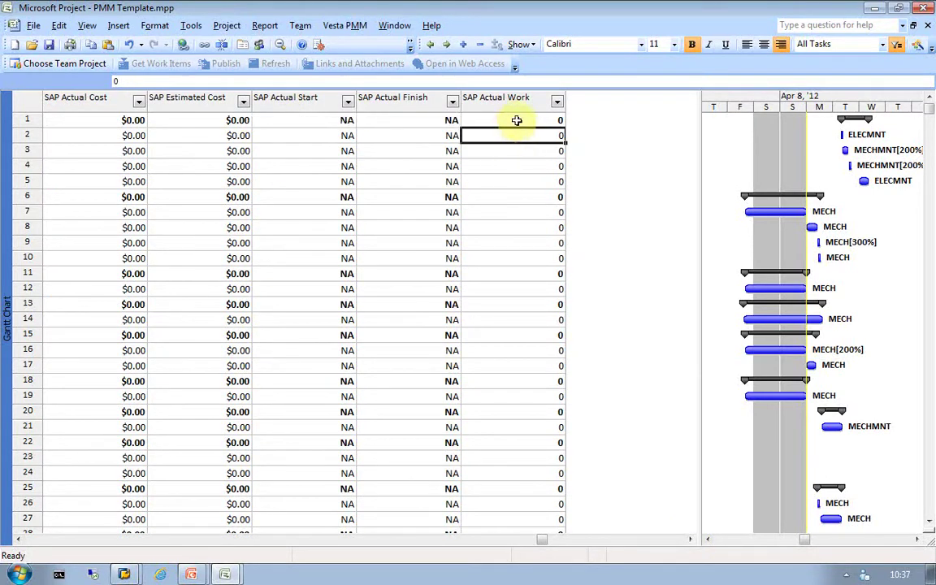
left_click(36, 540)
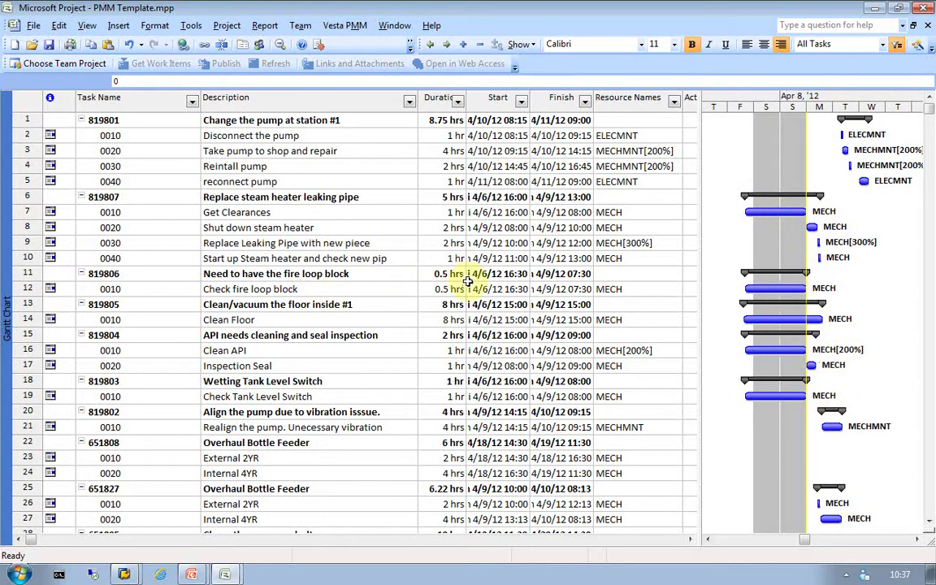
Set the constraint type of all imported orders and operations, rows 1 to 56, to As Soon As Possible.
left_click(25, 124)
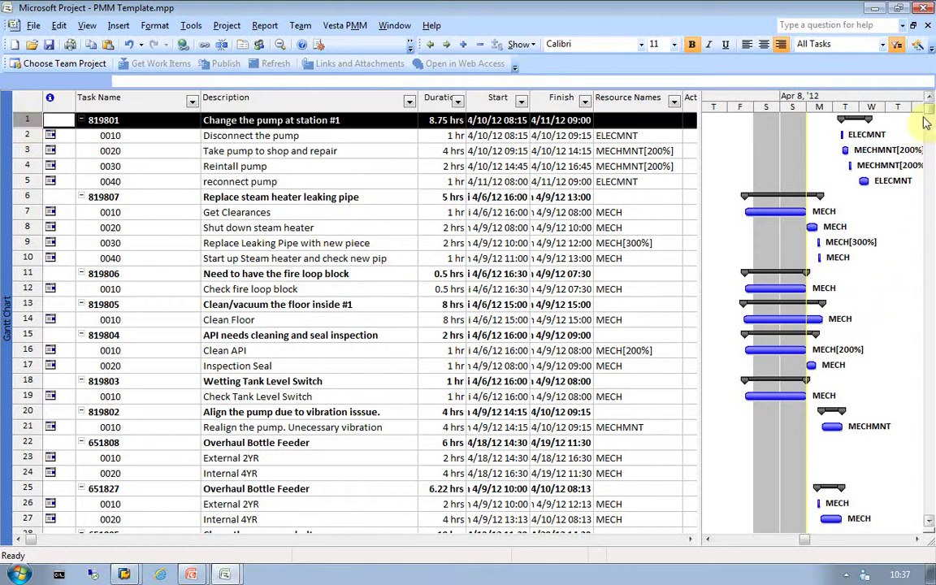
left_click_drag(928, 115, 928, 510)
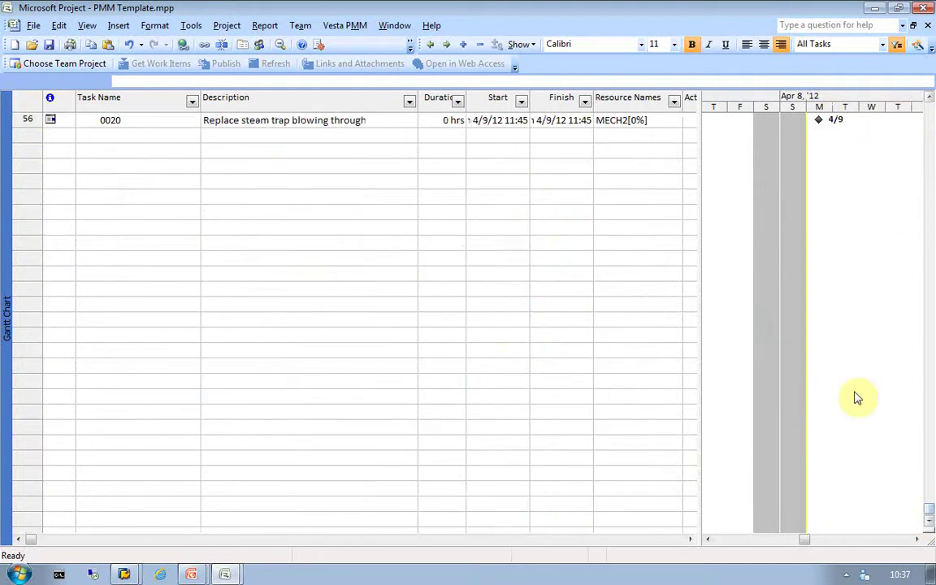
scroll(928, 99, "up", 1)
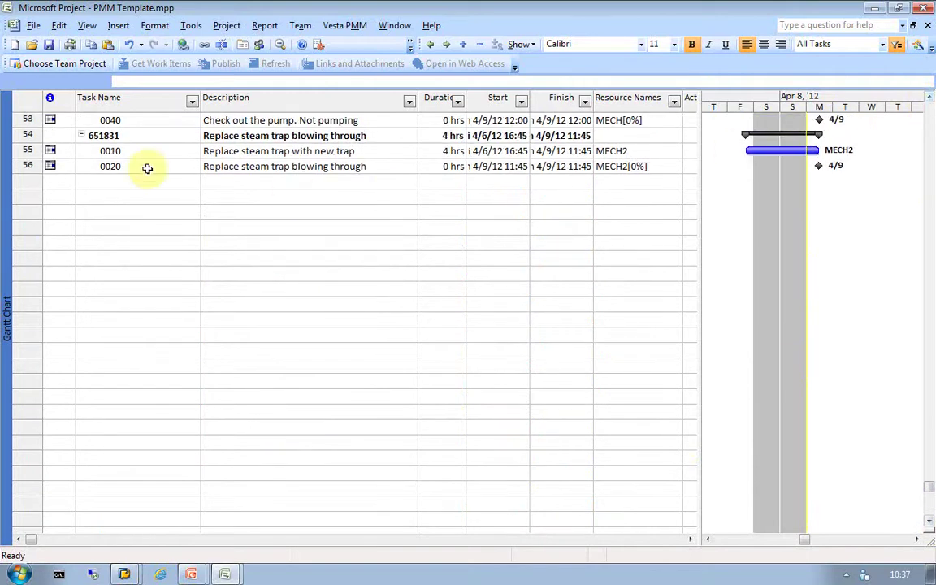
left_click_drag(25, 165, 25, 120)
right_click(30, 167)
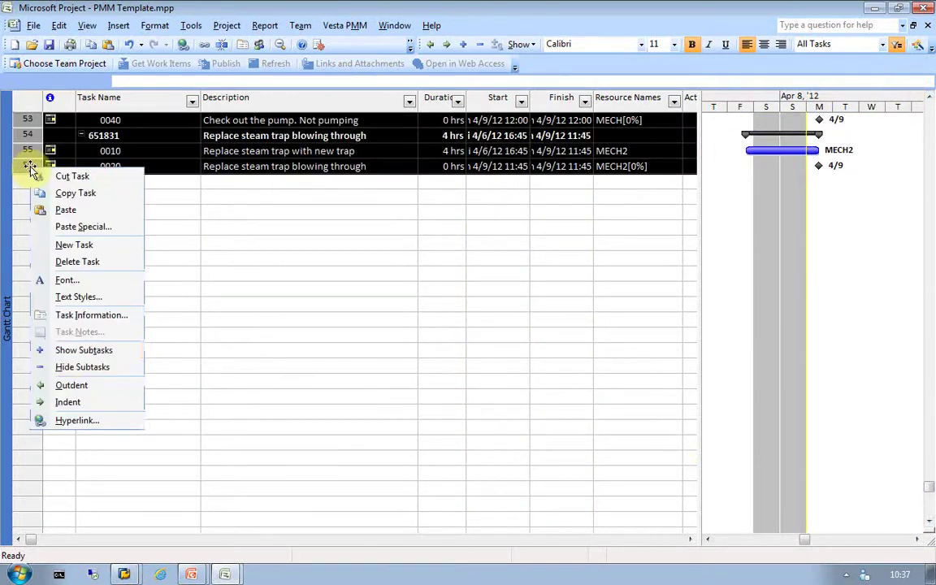
left_click(94, 316)
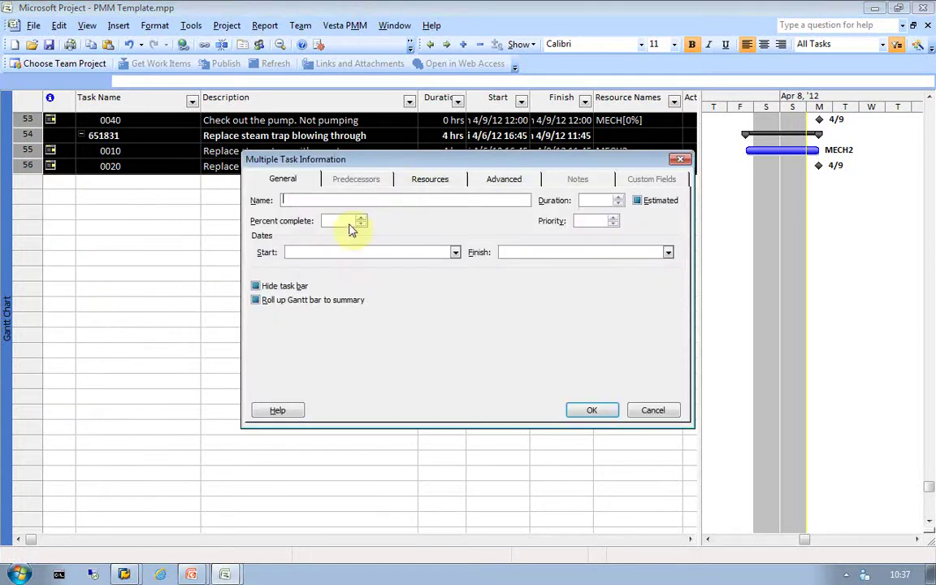
left_click(437, 182)
left_click(496, 179)
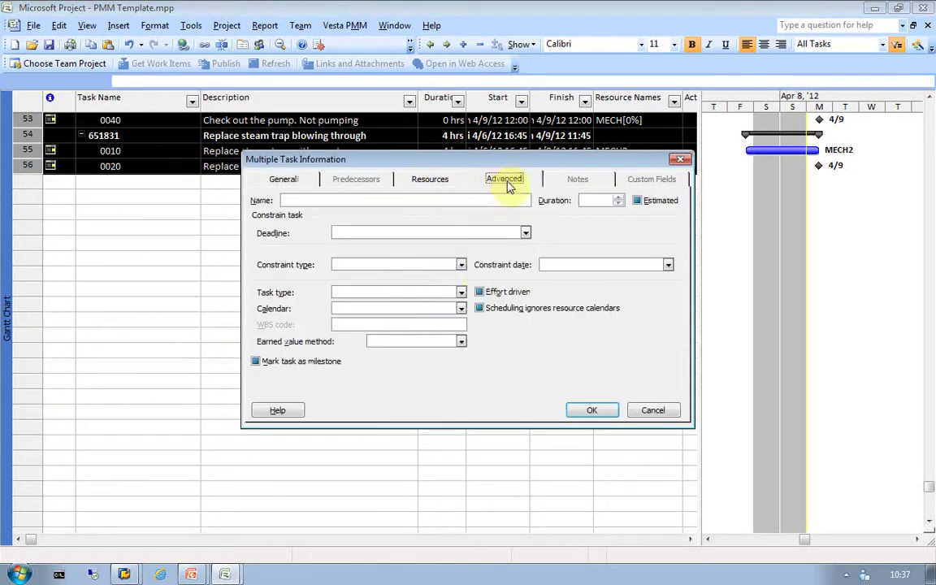
left_click(460, 265)
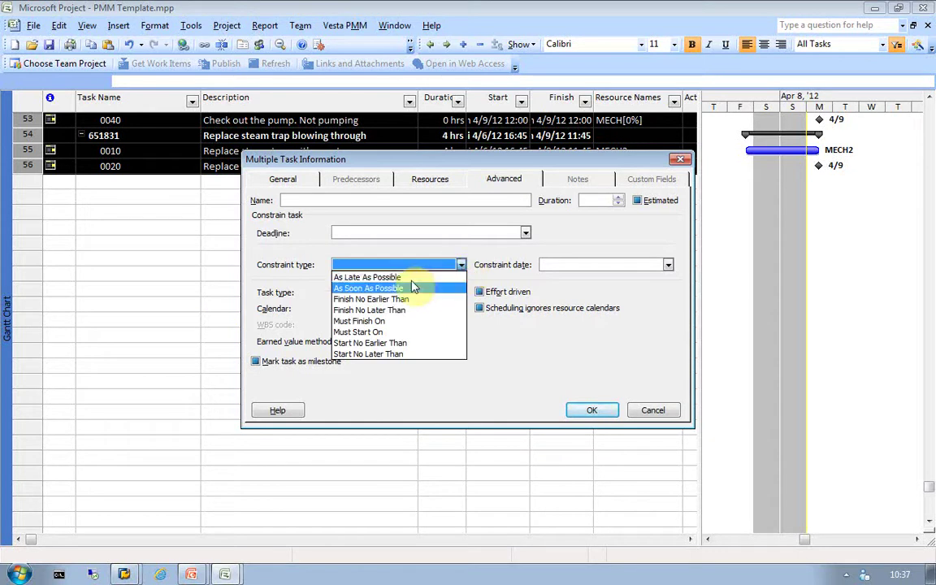
left_click(387, 289)
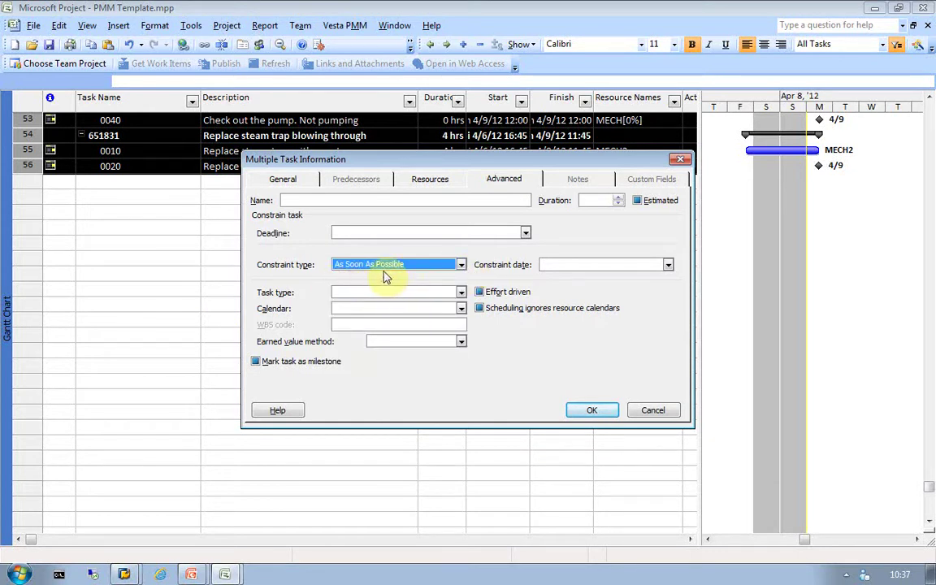
left_click(591, 411)
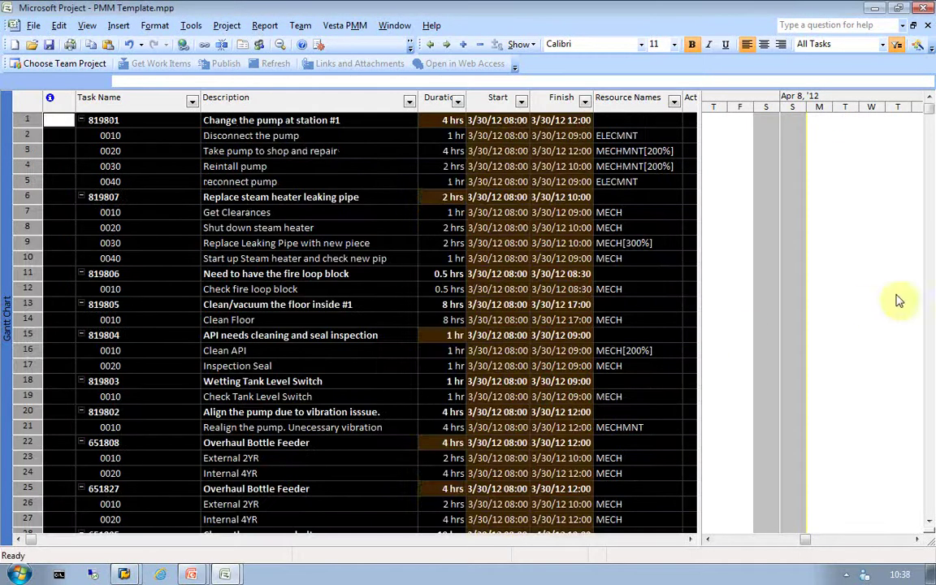
Set the project start date to Mon 4/16/12 08:00 in the project information.
left_click(783, 540)
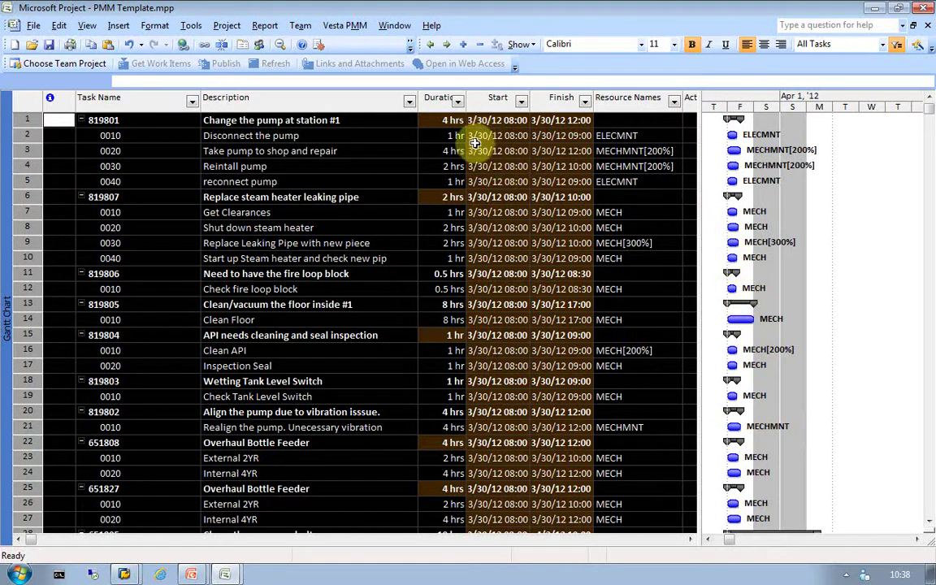
left_click(710, 540)
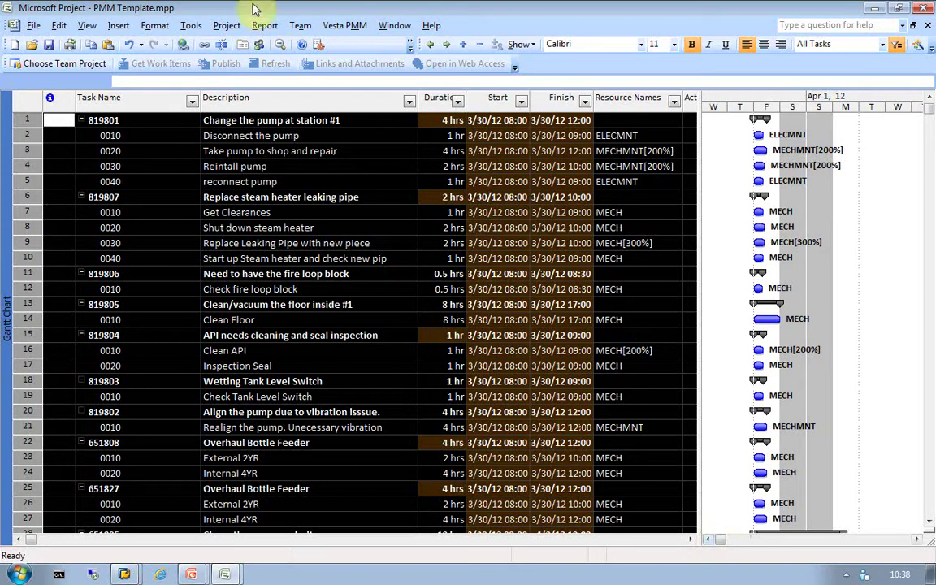
left_click(227, 25)
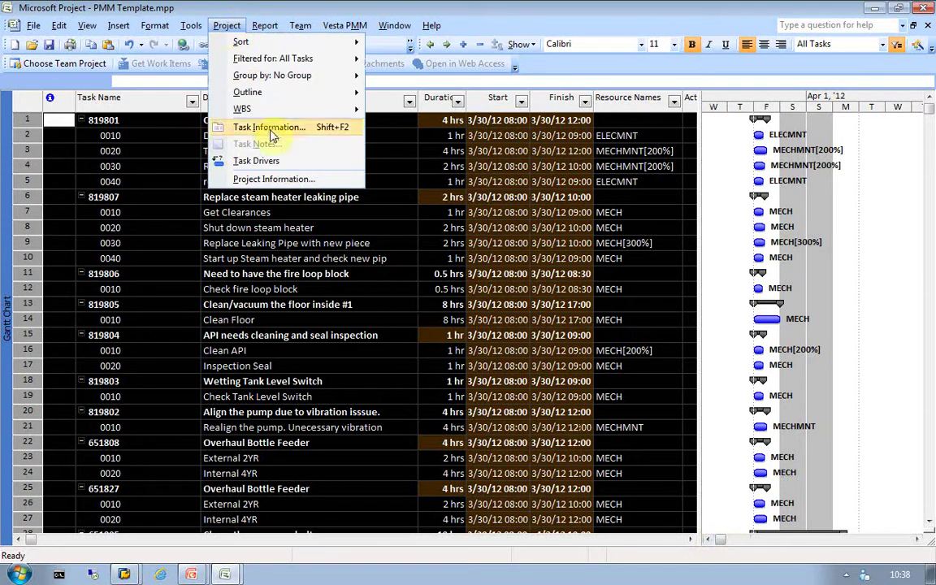
left_click(274, 178)
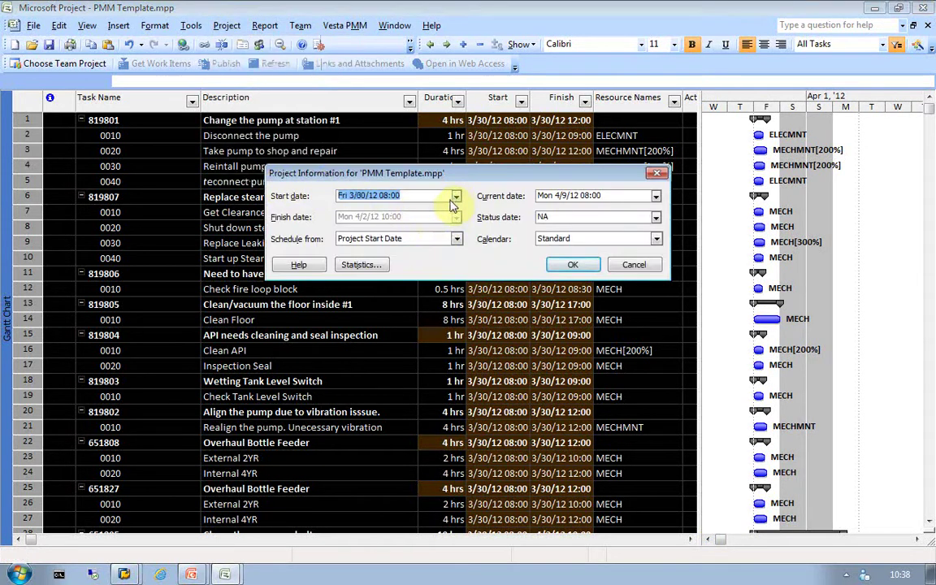
left_click(352, 195)
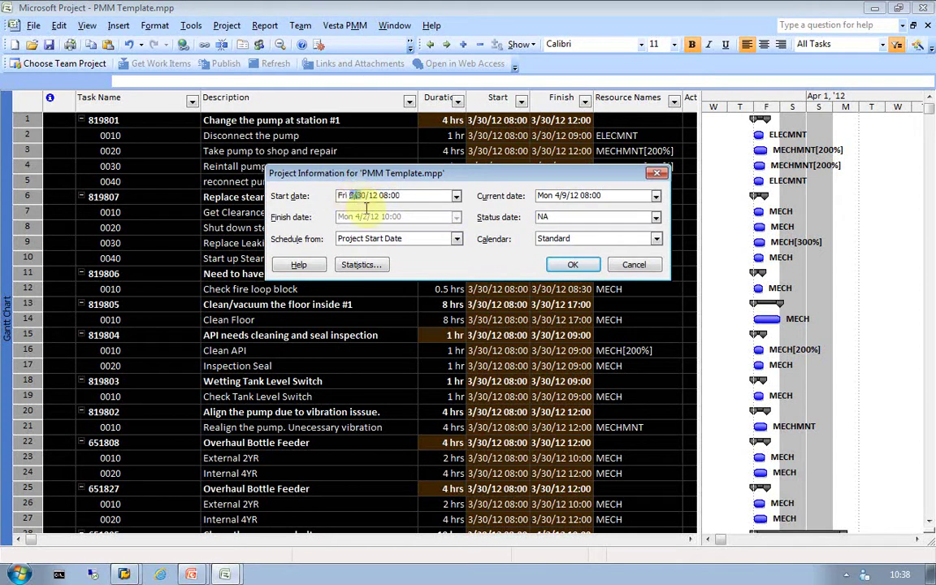
key("shift+Right")
key("shift+Right")
key("shift+Right")
key("shift+Right")
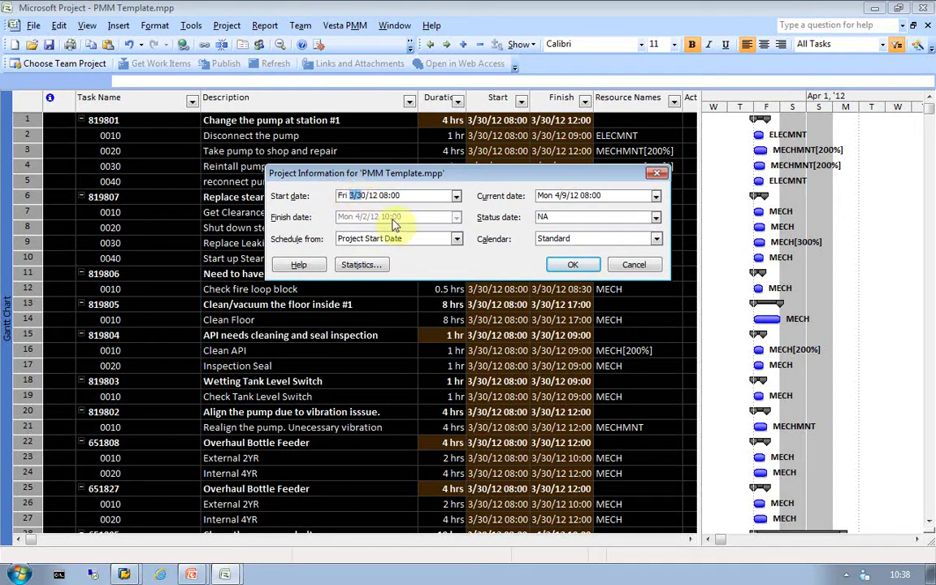
left_click(455, 195)
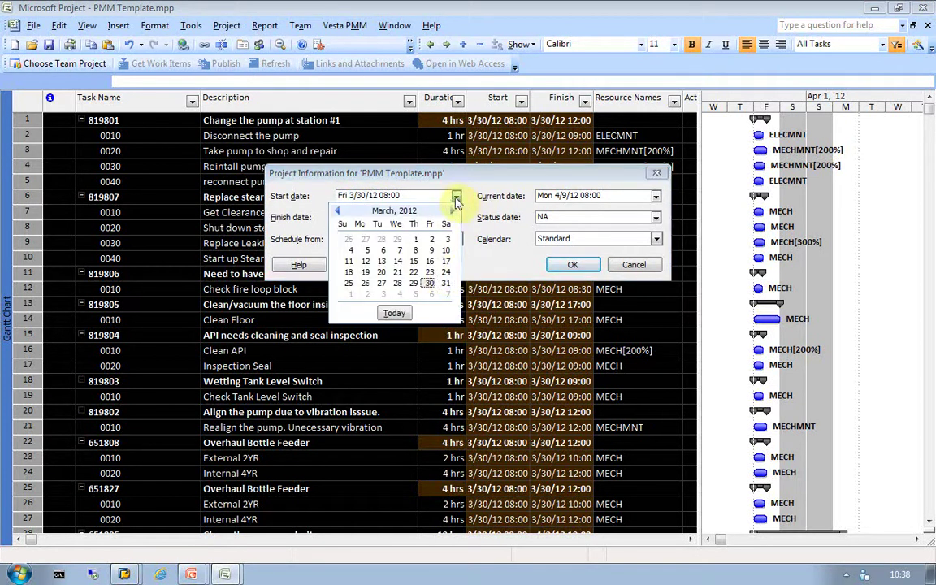
left_click(395, 309)
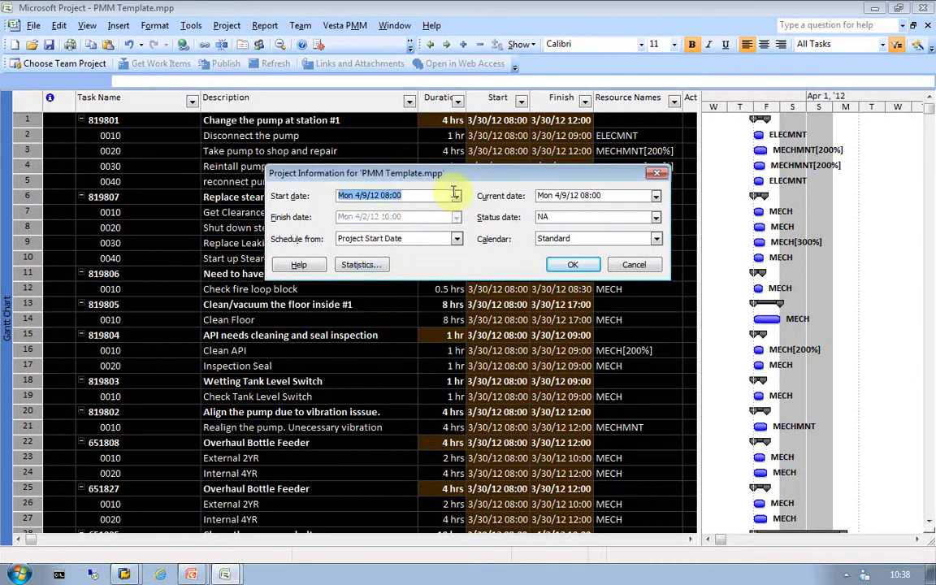
left_click(456, 196)
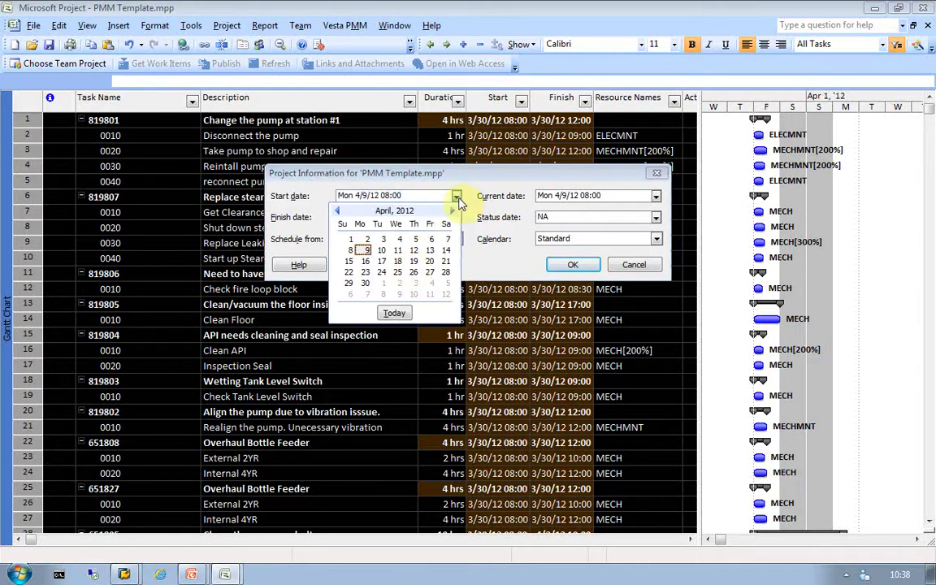
left_click(365, 261)
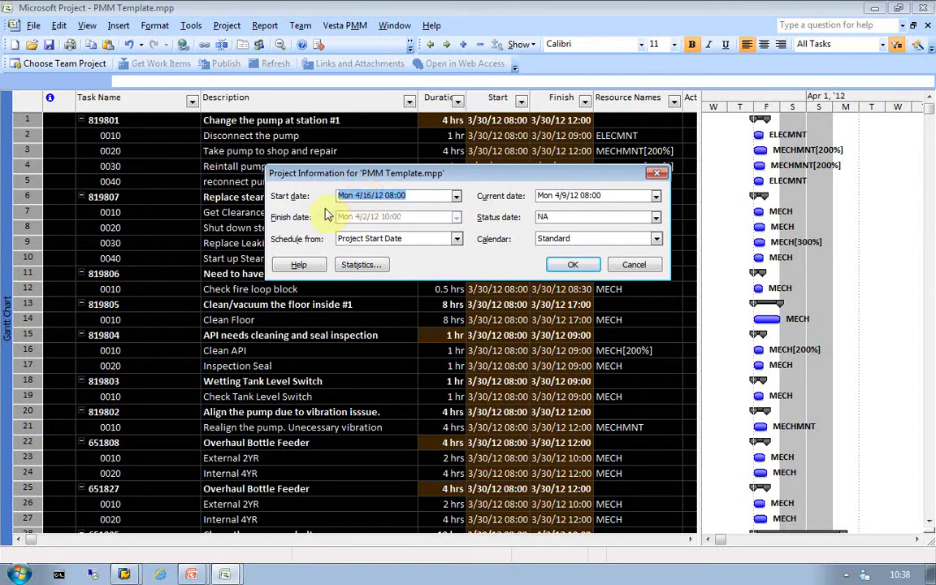
left_click(572, 264)
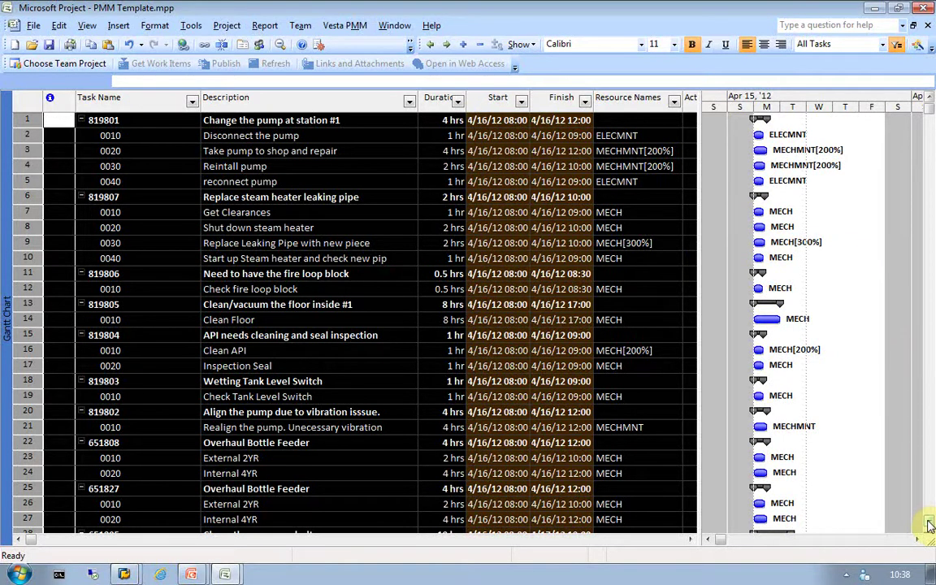
Link all the selected orders and operations one after another in list order.
left_click_drag(929, 524, 929, 524)
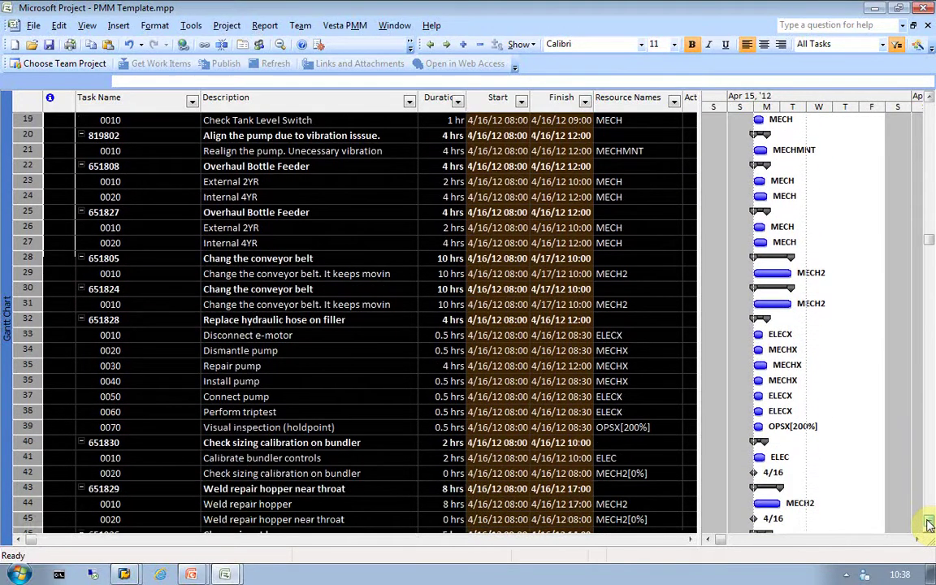
left_click(205, 49)
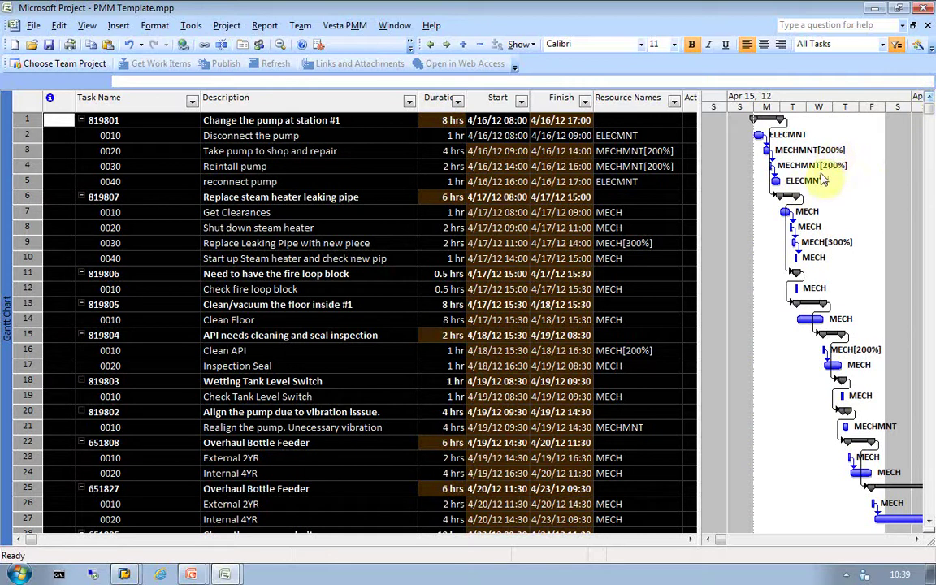
Examine the pump order's resources and linked Gantt bars, and the dates of the last orders in the schedule.
left_click(615, 136)
left_click(617, 151)
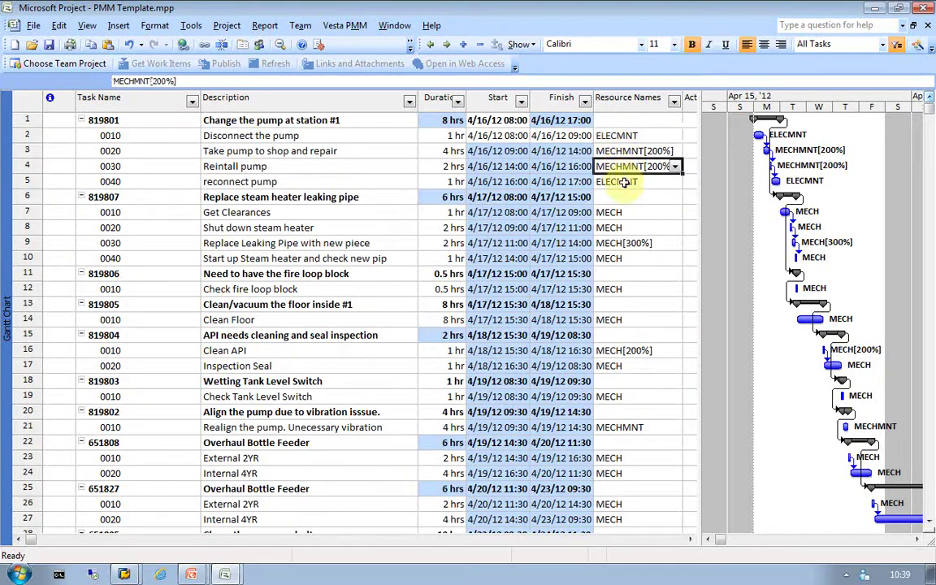
left_click(615, 182)
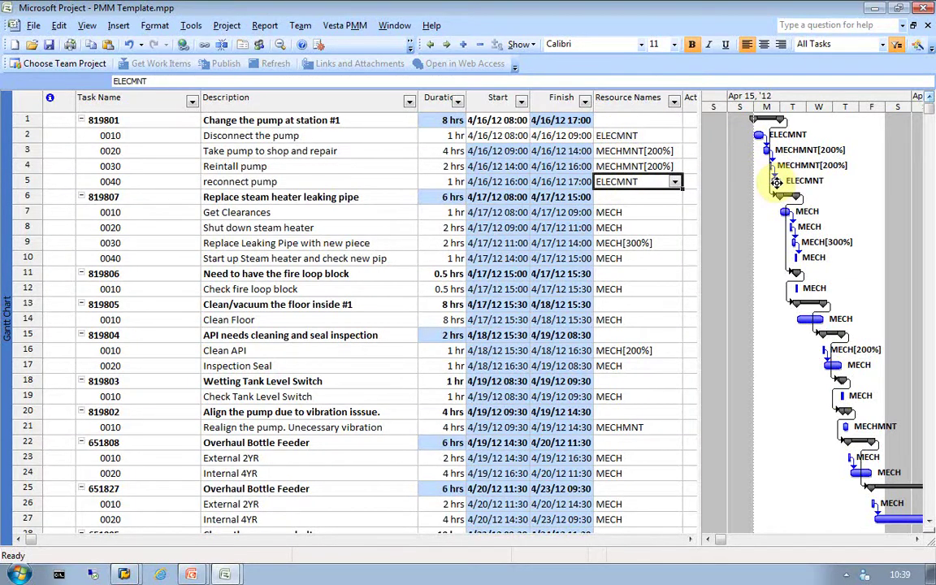
mouse_move(785, 123)
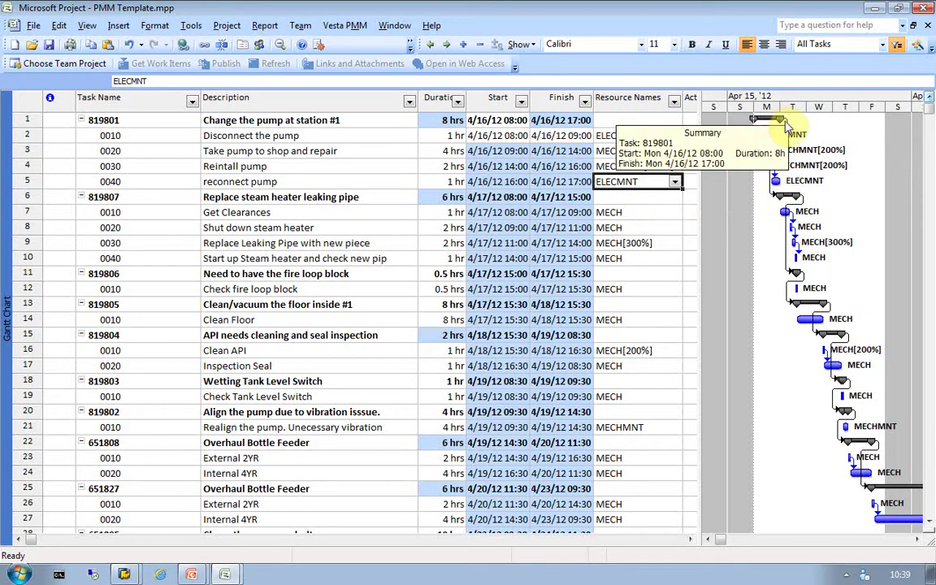
mouse_move(785, 203)
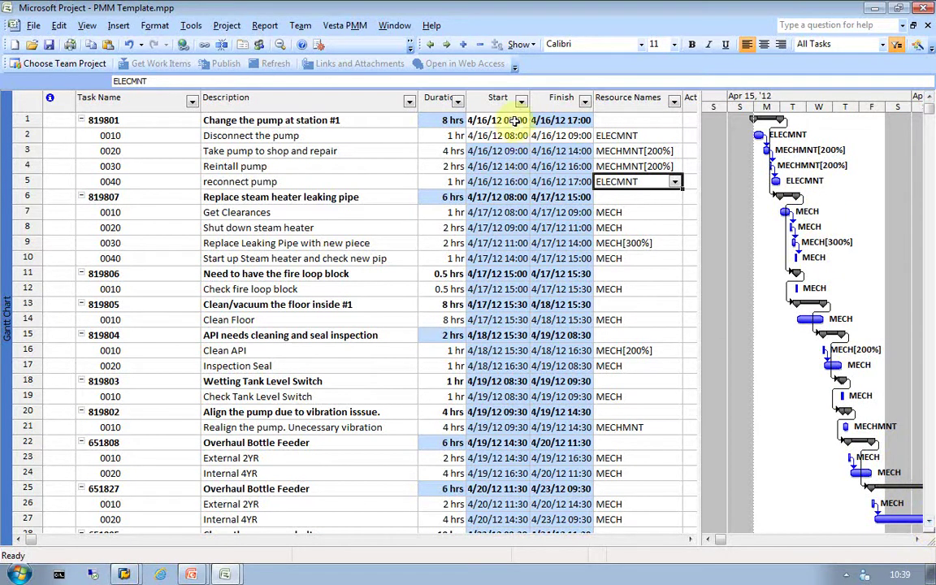
left_click(930, 453)
left_click(932, 449)
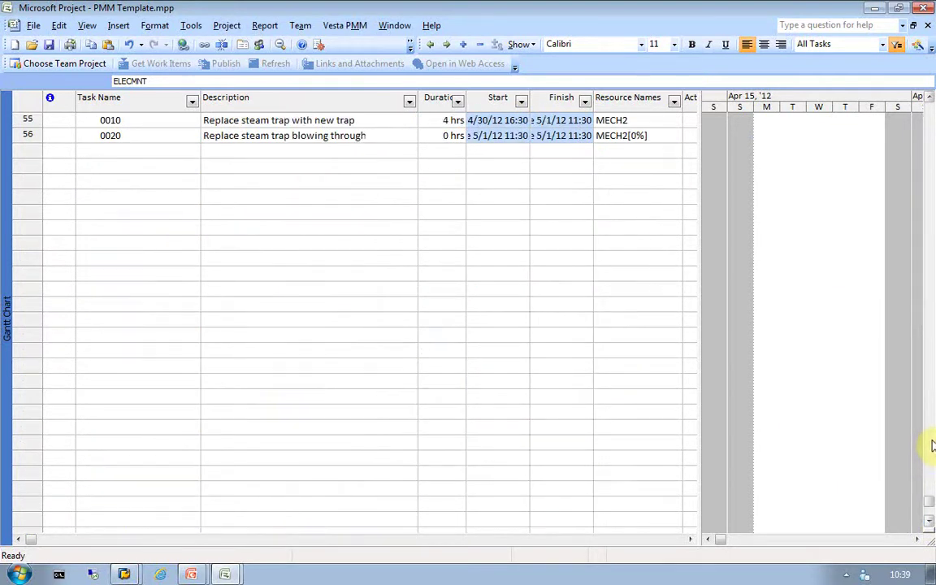
left_click(928, 98)
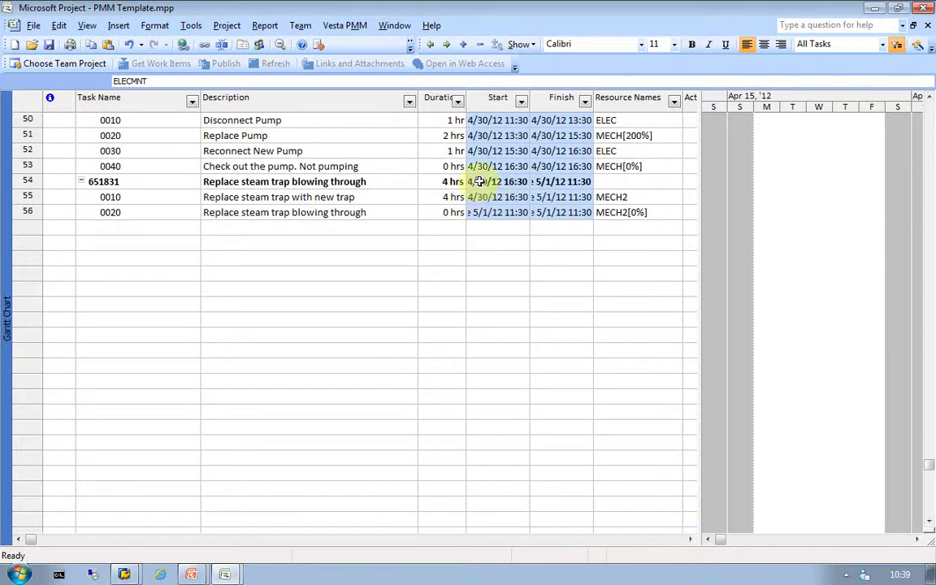
left_click(927, 154)
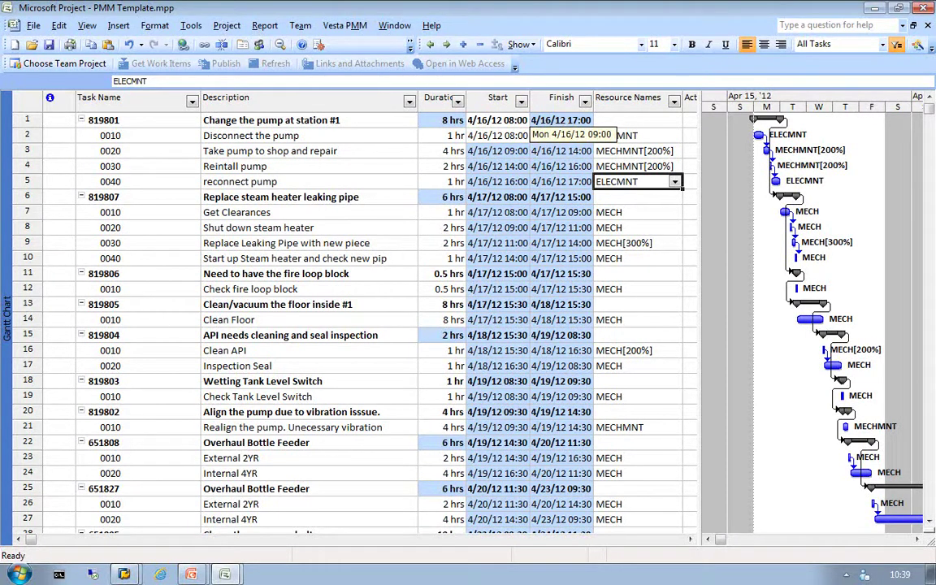
Replace the resource of the Disconnect the pump operation with the individual employee listed under the ELEC work center.
left_click(672, 140)
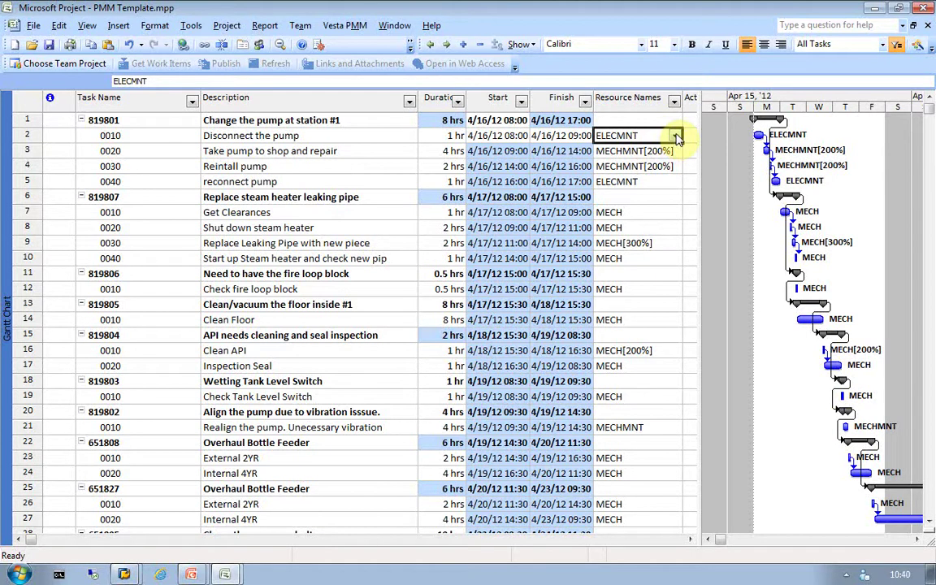
left_click(675, 138)
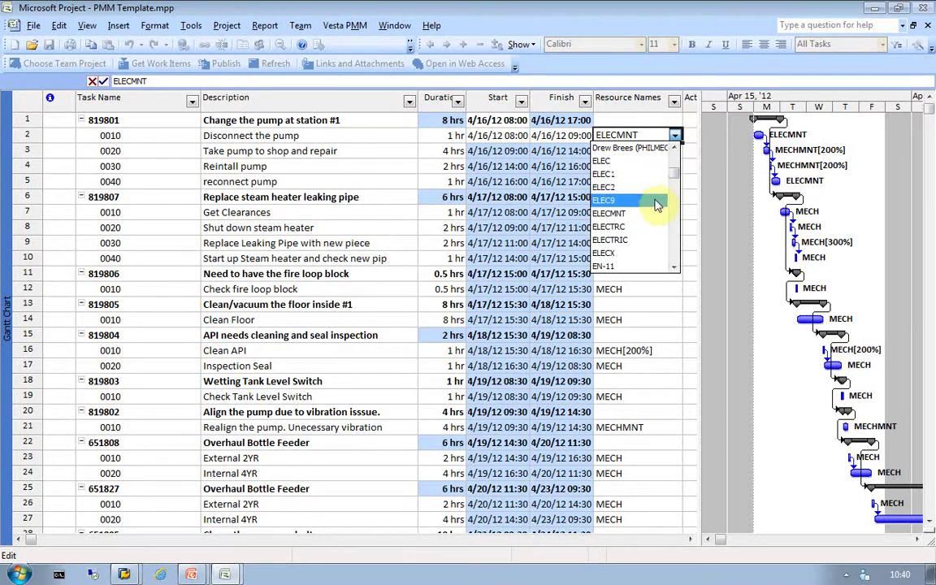
left_click(624, 167)
left_click(675, 136)
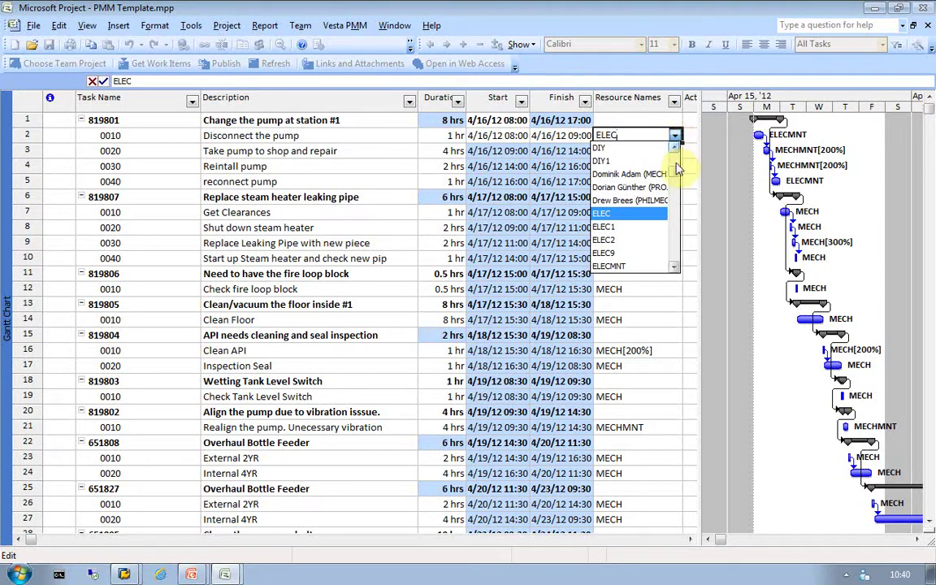
scroll(673, 213, "down", 4)
scroll(673, 219, "down", 5)
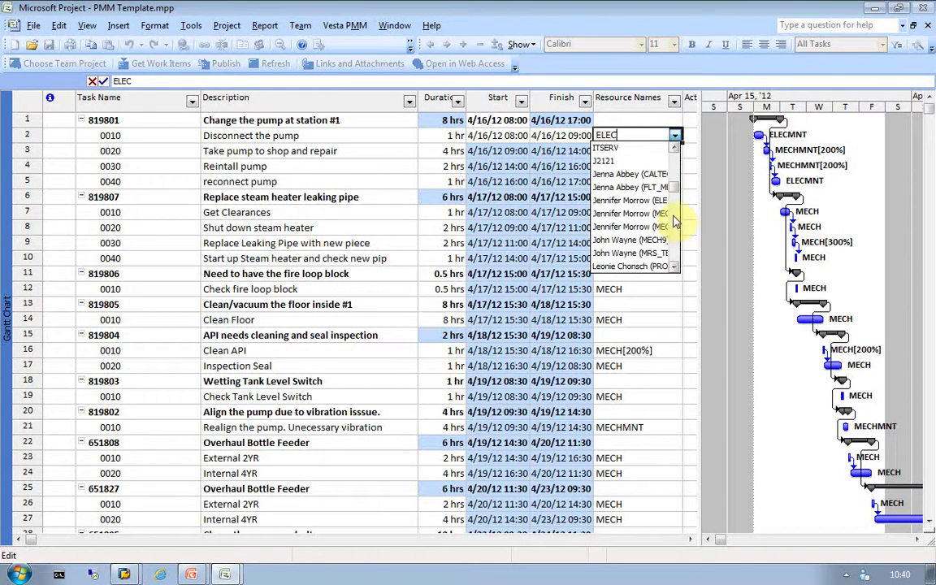
left_click(638, 200)
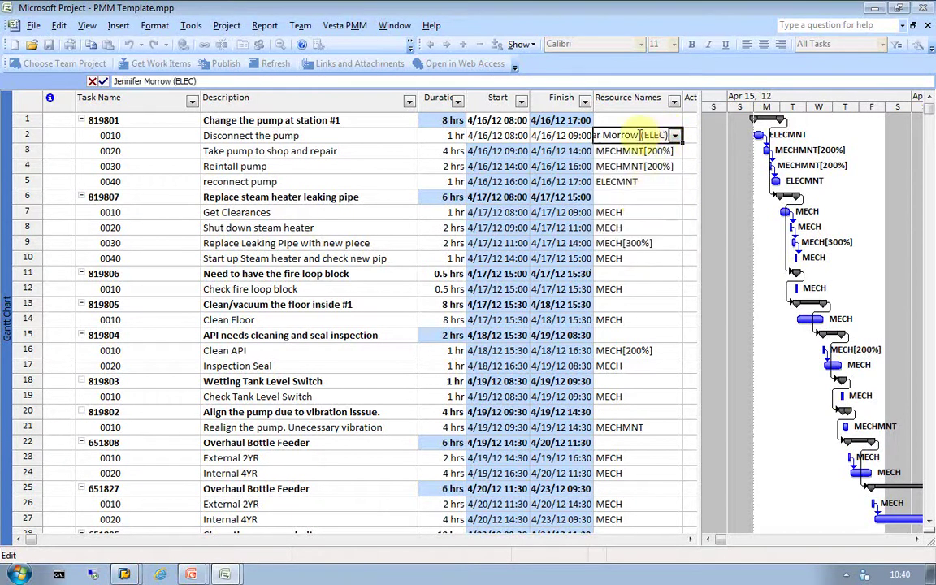
left_click_drag(641, 135, 667, 136)
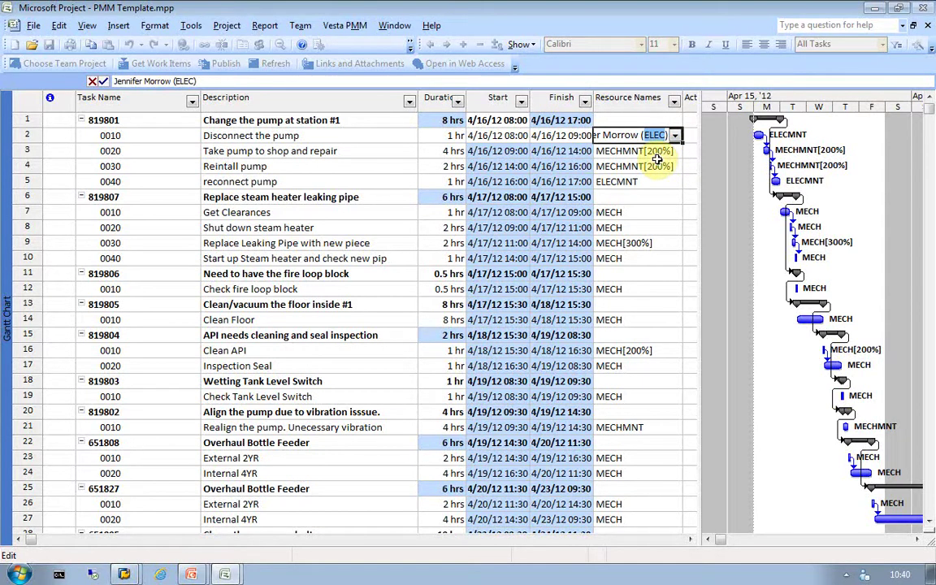
left_click(652, 135)
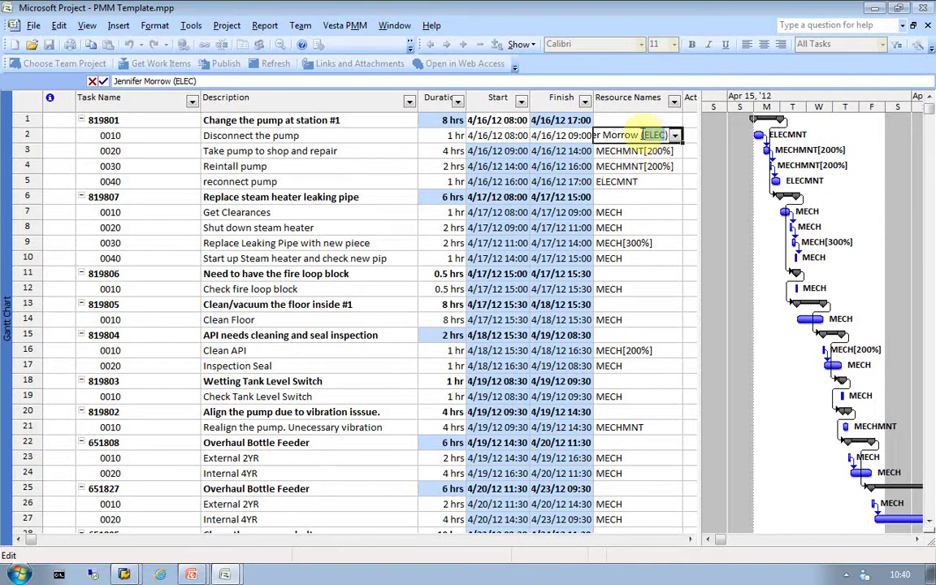
double_click(655, 135)
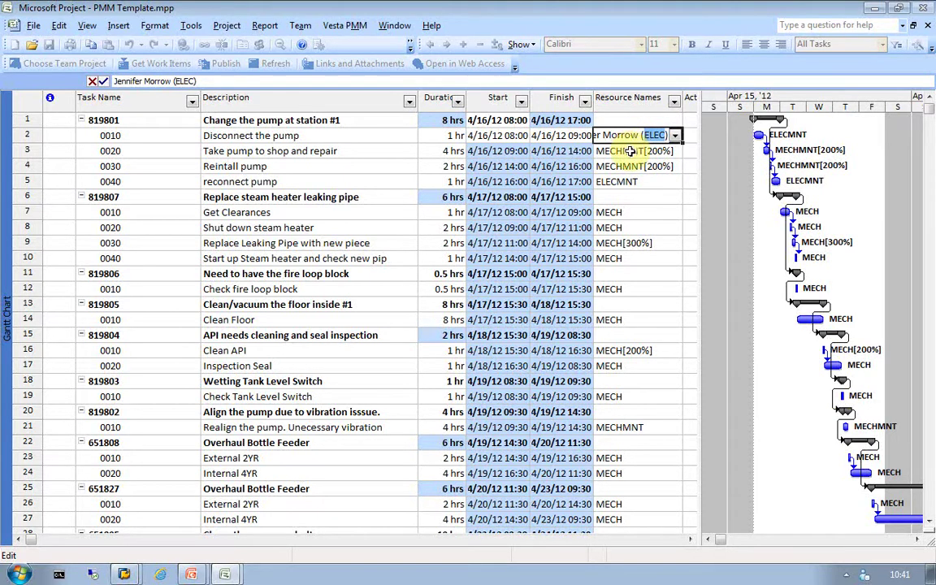
left_click(631, 151)
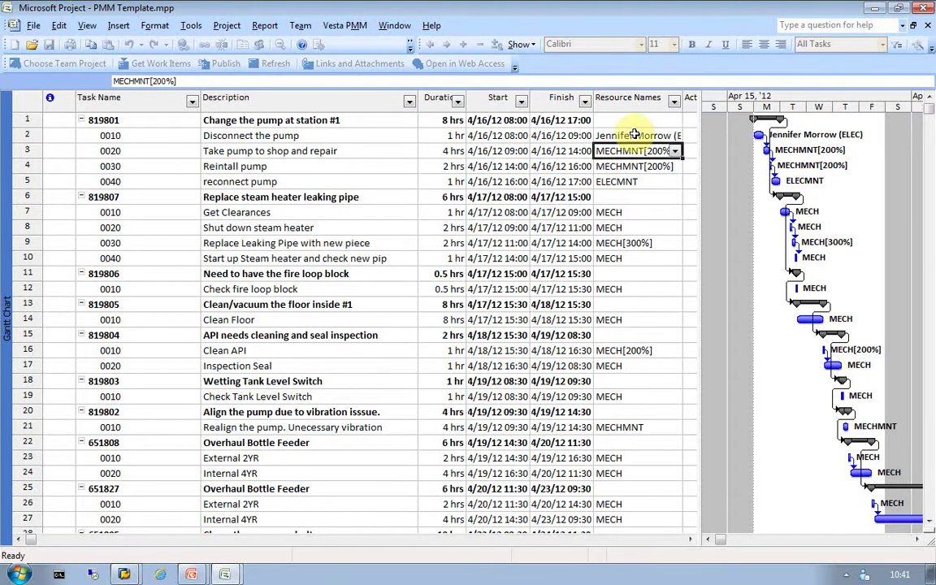
left_click(635, 135)
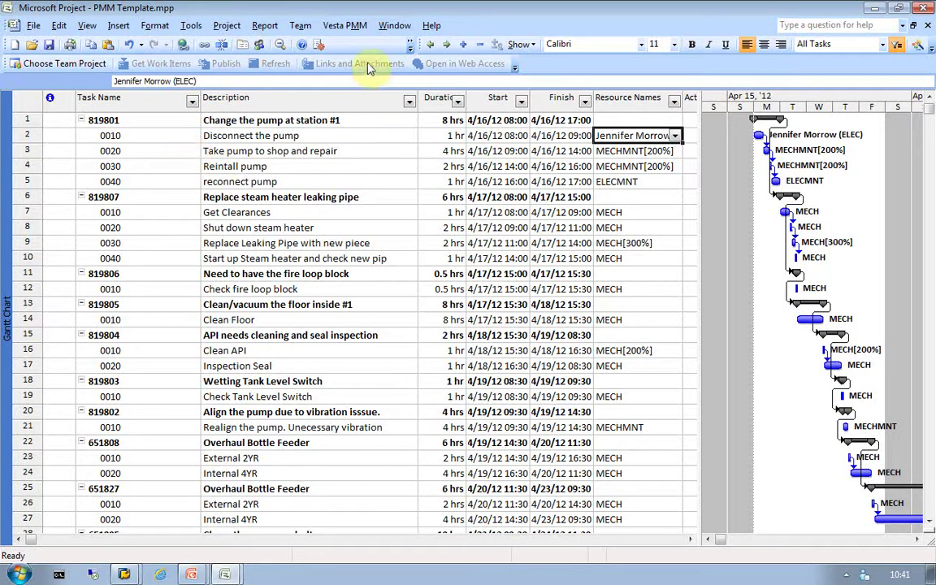
Start the Vesta PMM synchronization to SAP for revision MST-3000.
left_click(357, 27)
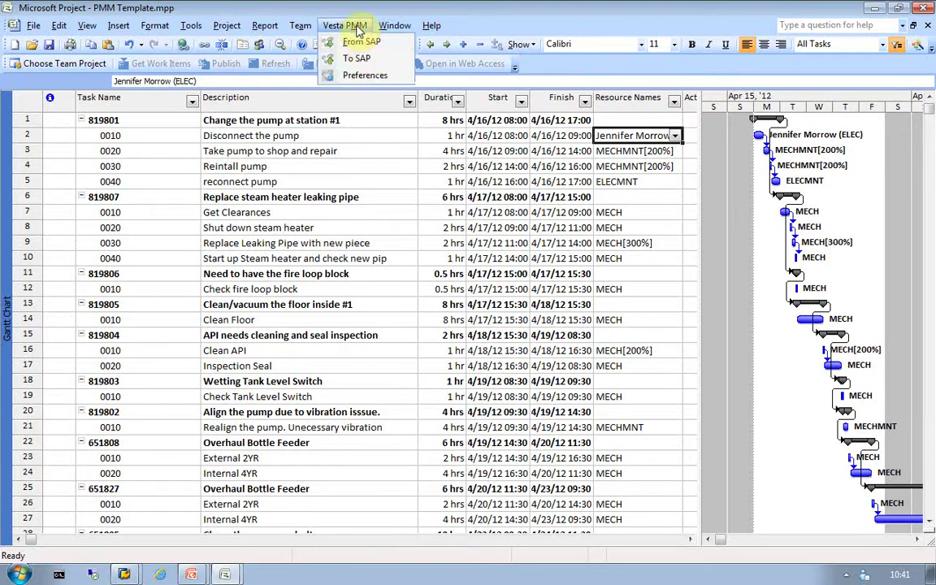
left_click(373, 62)
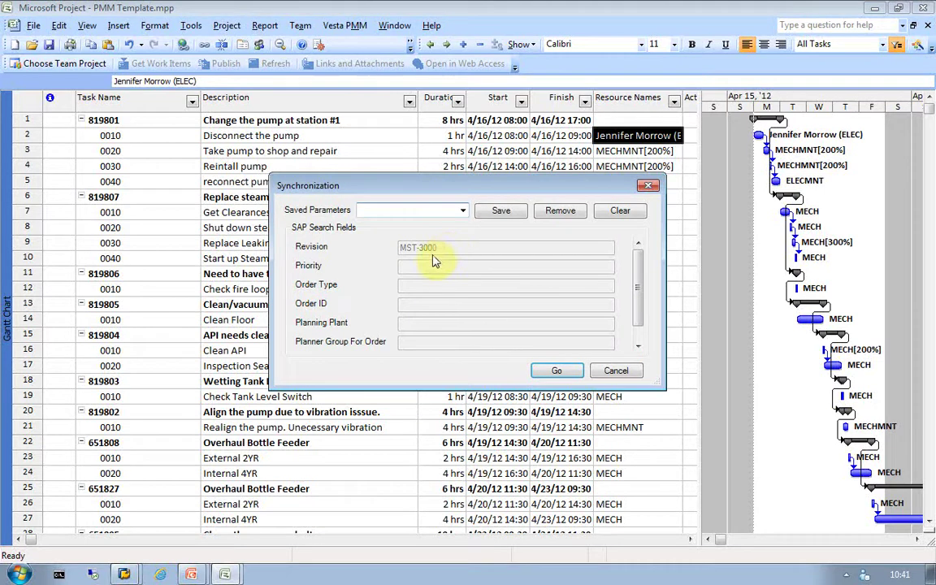
left_click(557, 372)
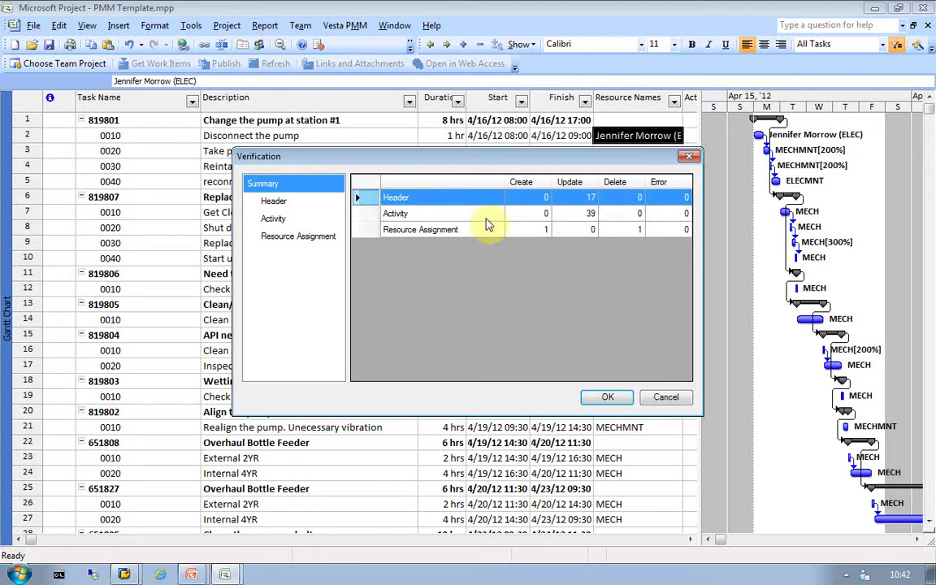
Review the header, activity and resource assignment changes in the verification, and approve sending them to SAP.
left_click(271, 201)
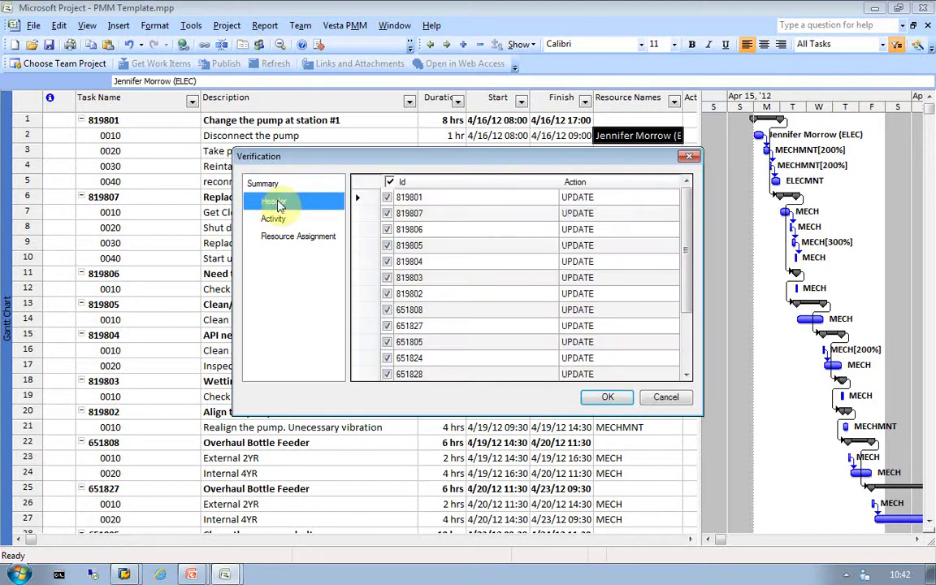
left_click(274, 219)
left_click(281, 236)
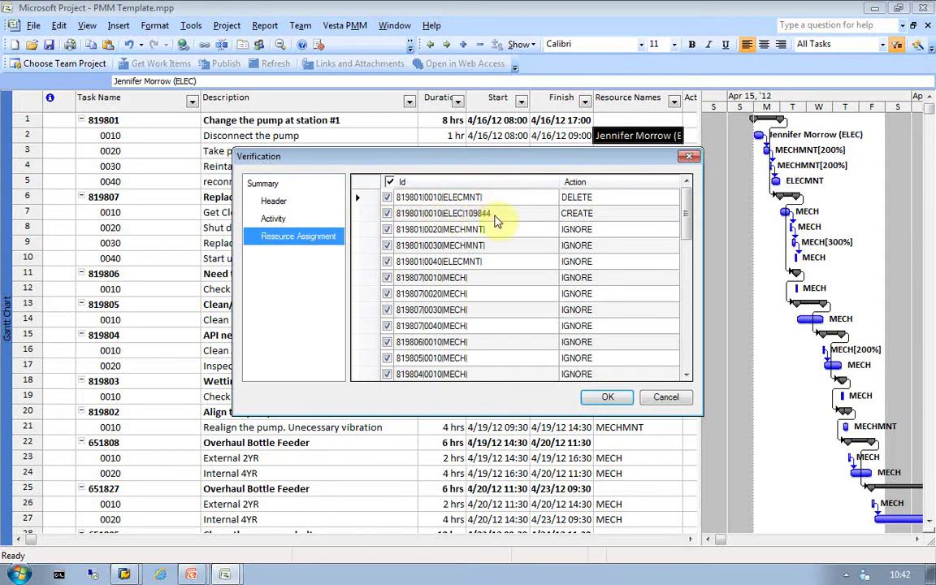
left_click(273, 185)
left_click(272, 202)
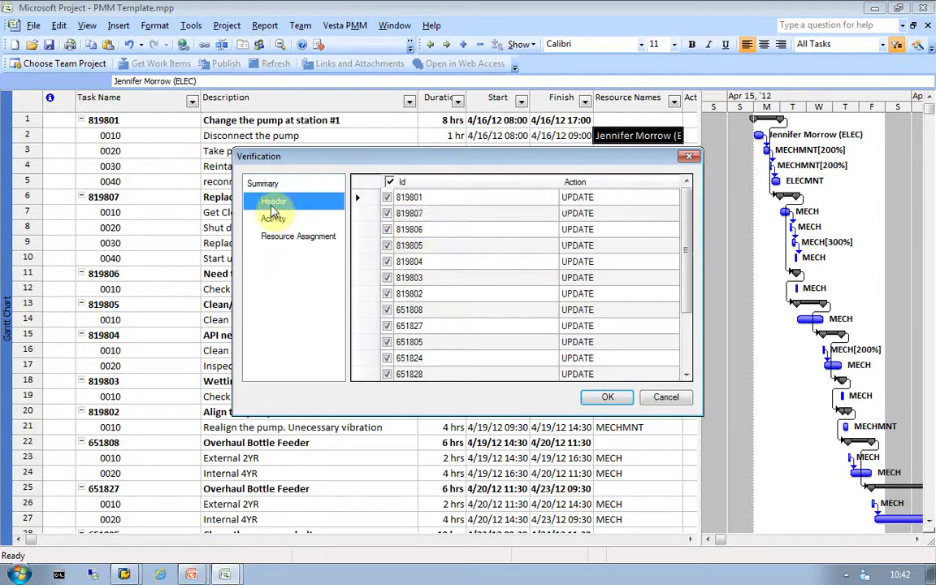
left_click(259, 183)
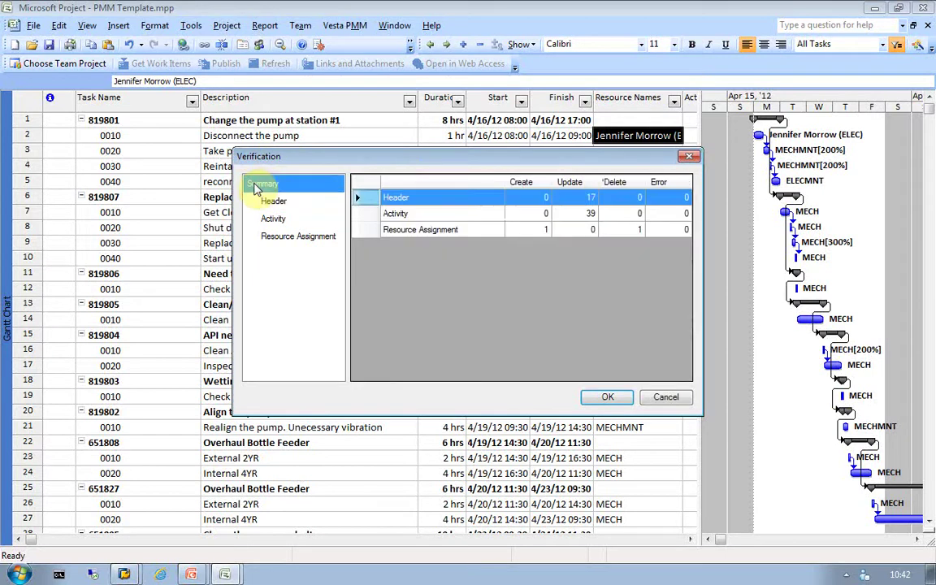
left_click(607, 396)
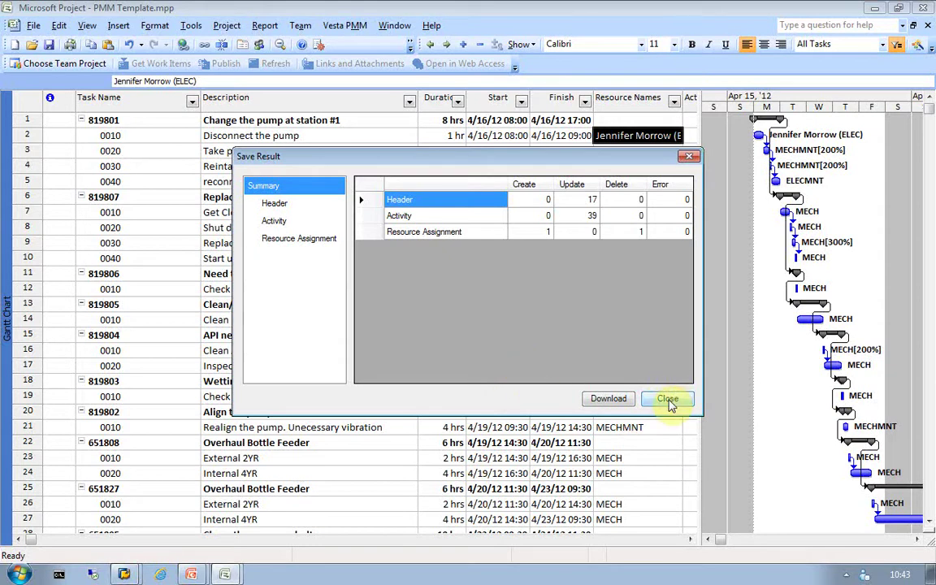
Check the save messages for the order headers and close the save result.
left_click(280, 206)
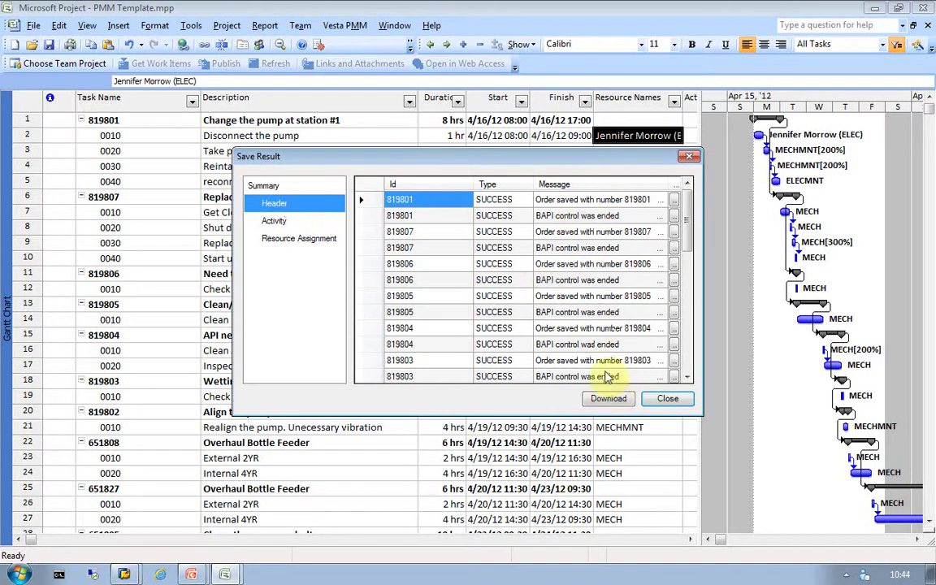
left_click_drag(689, 234, 697, 185)
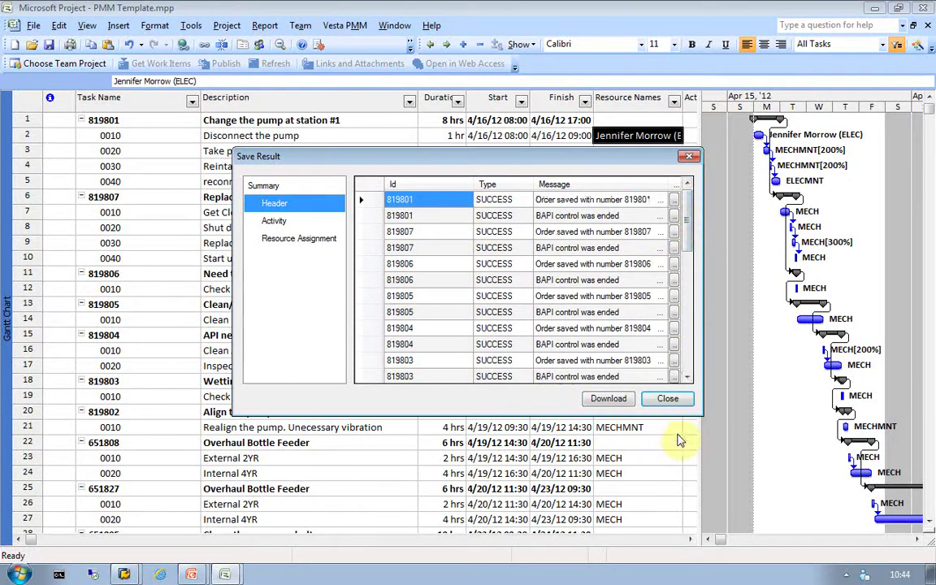
left_click(668, 398)
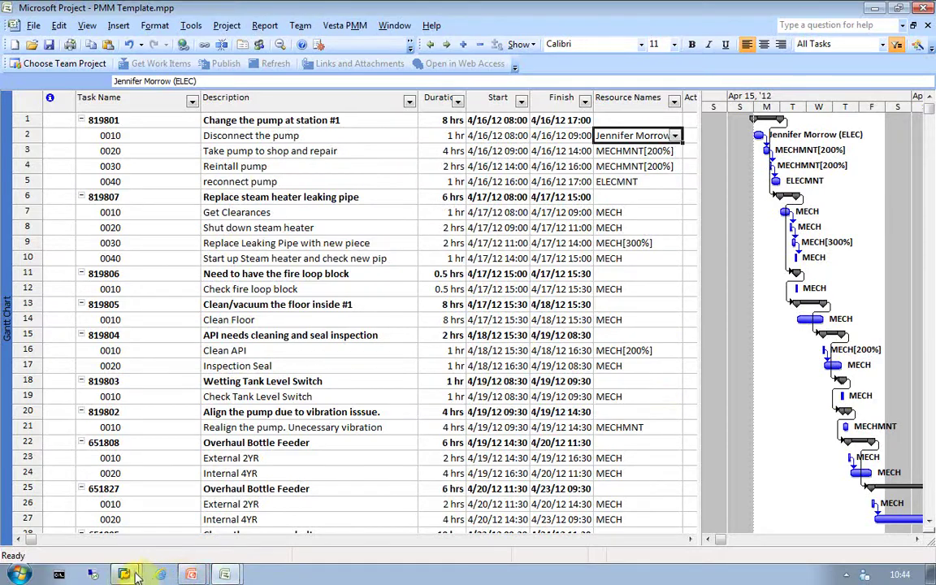
Switch to SAP, widen the main work center column, and open the order for changing the pump at station #1.
left_click(128, 543)
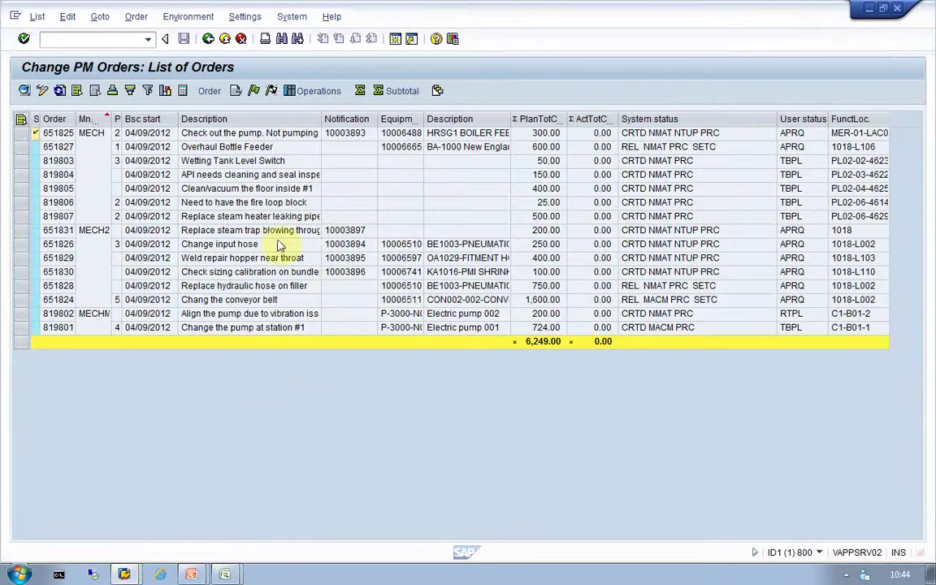
left_click_drag(76, 119, 84, 119)
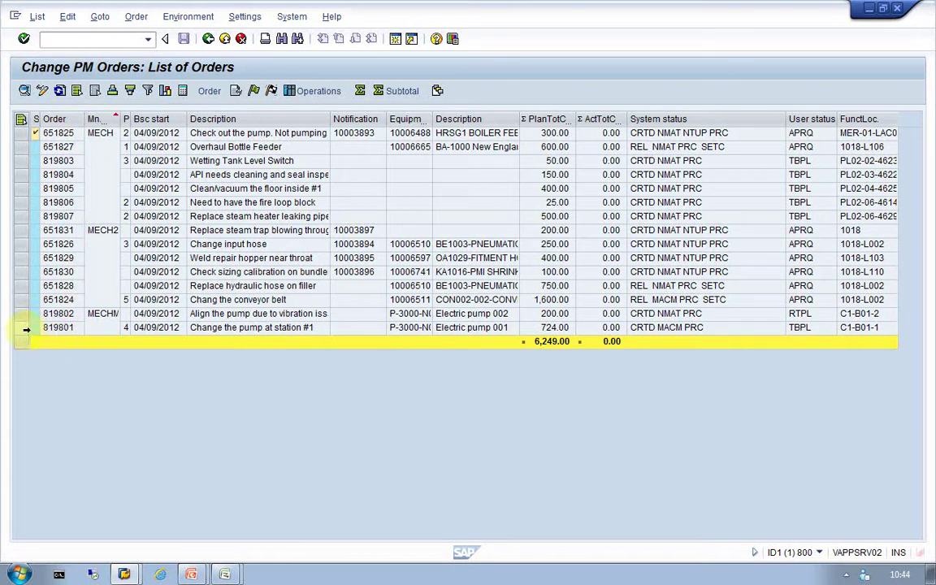
left_click(22, 329)
double_click(23, 333)
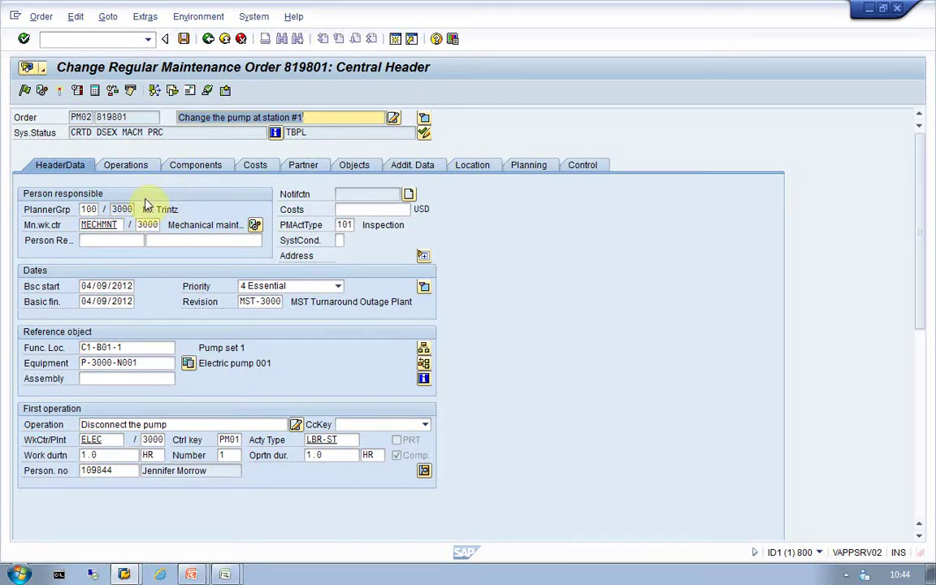
Examine the order's DSEX system status and its description in the status details, and return to the order header.
left_click(276, 133)
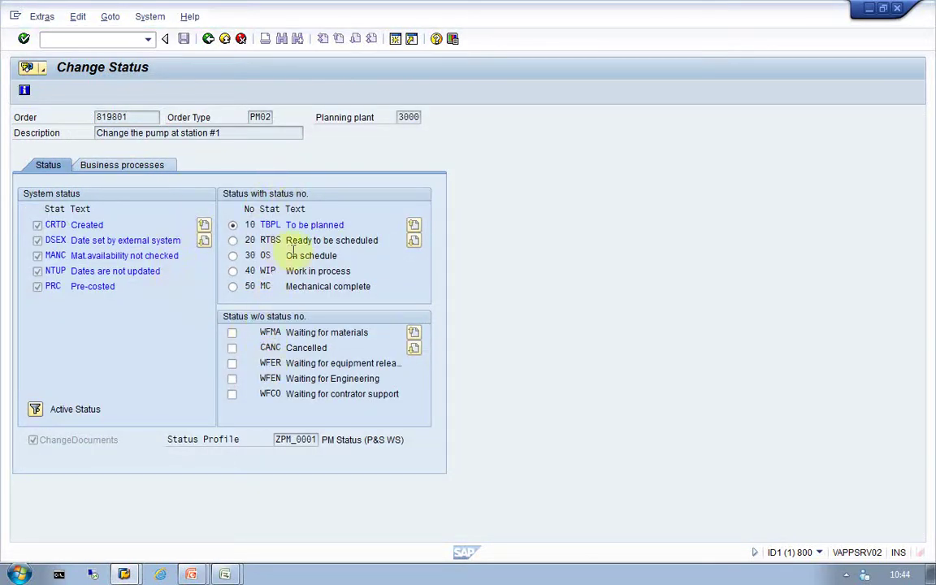
left_click(46, 240)
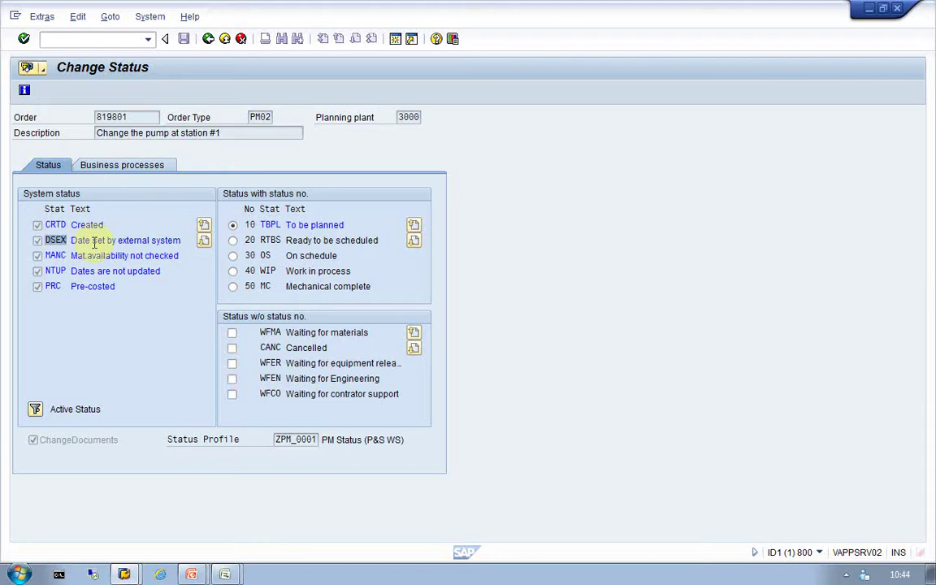
left_click_drag(69, 241, 189, 247)
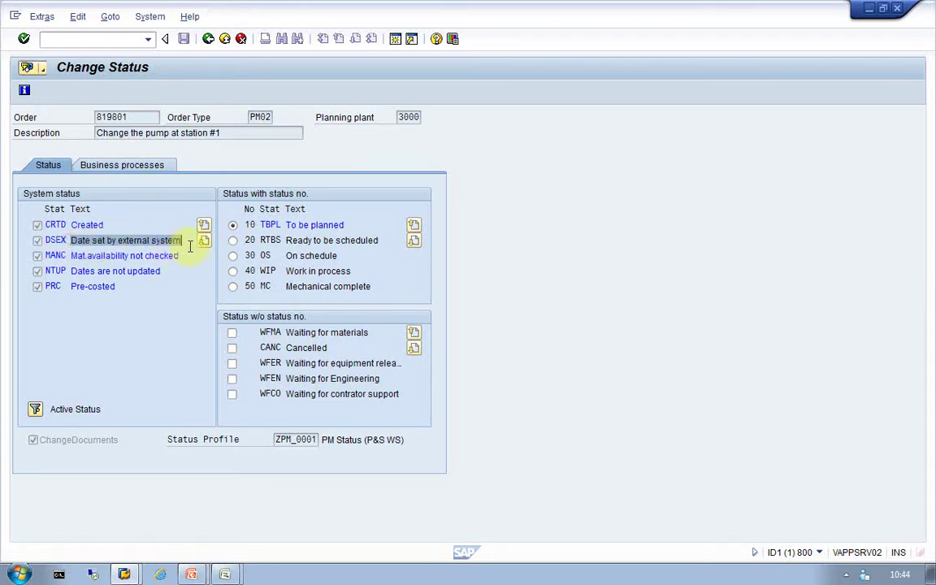
left_click(209, 40)
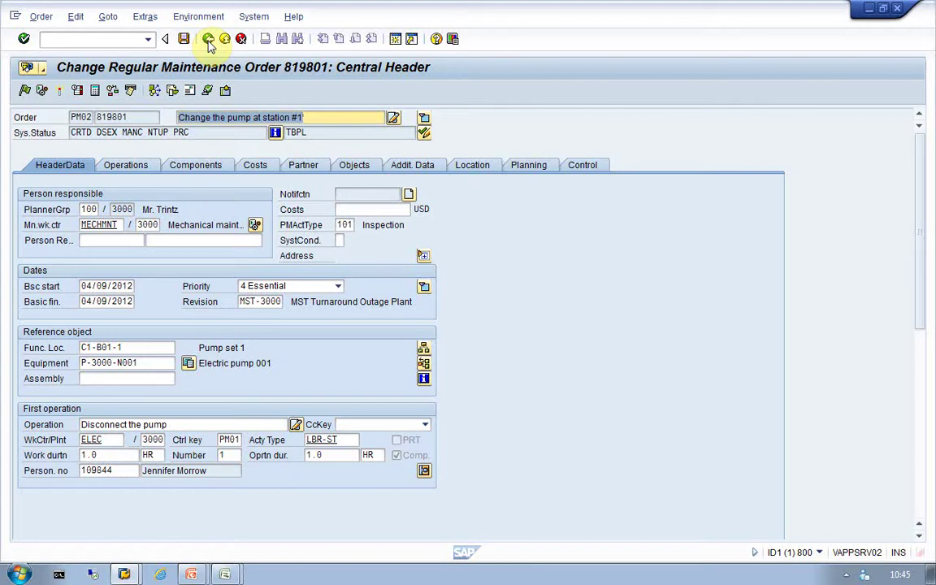
left_click(79, 132)
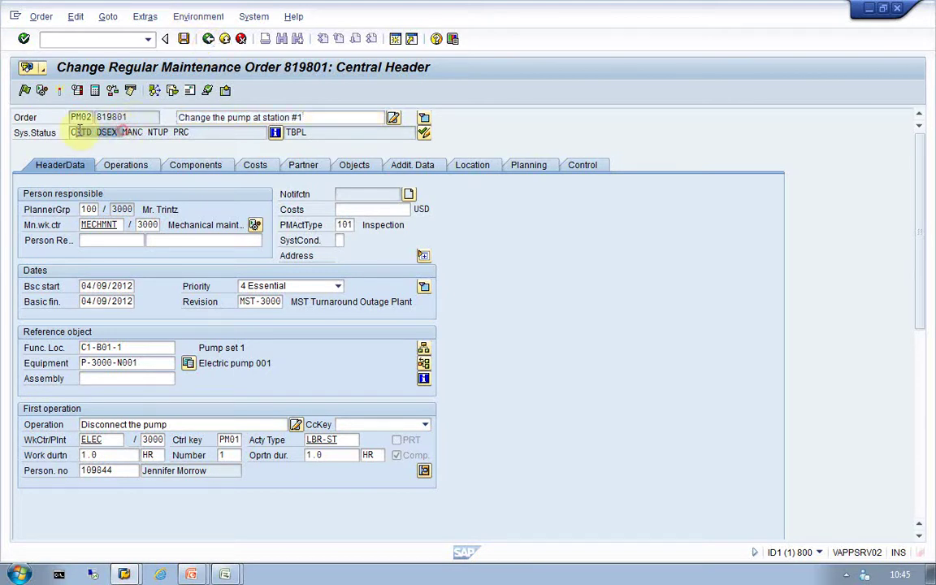
left_click(131, 134)
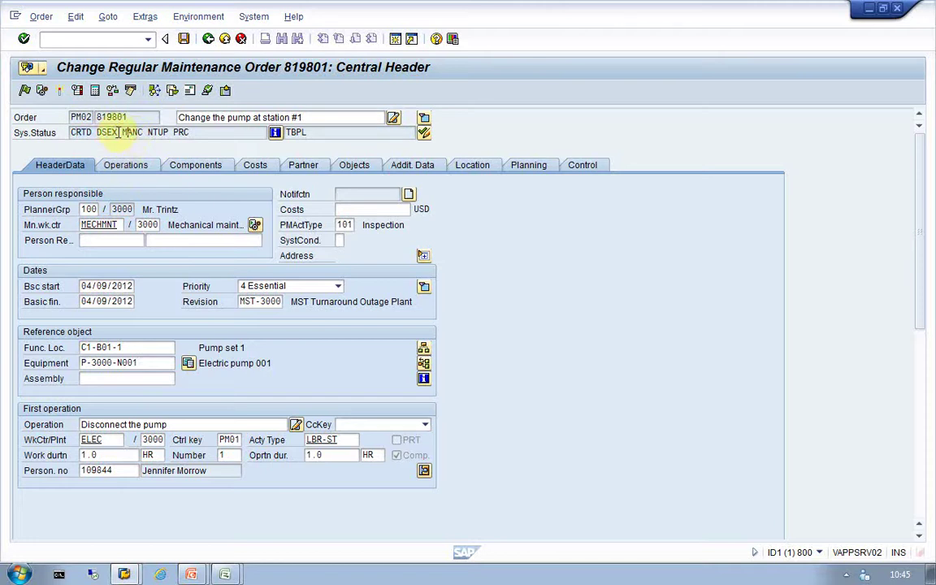
left_click(102, 133)
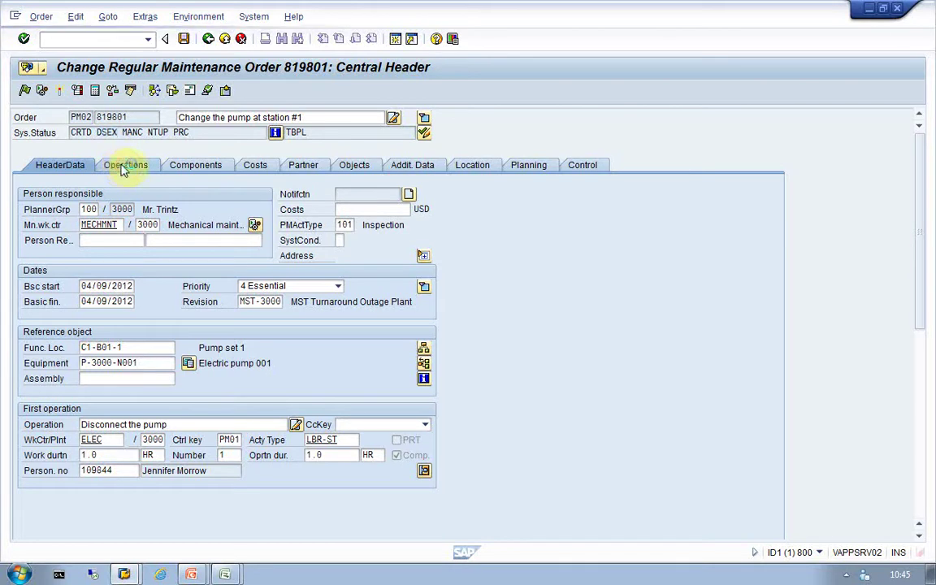
Examine the earliest start date and work center of the Disconnect the pump operation in the order's operation overview.
left_click(123, 165)
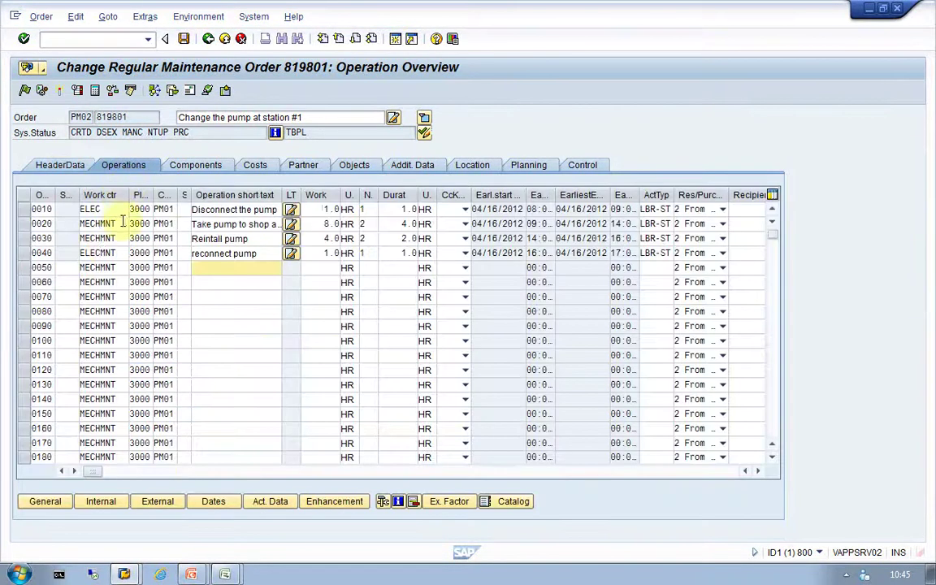
left_click(23, 210)
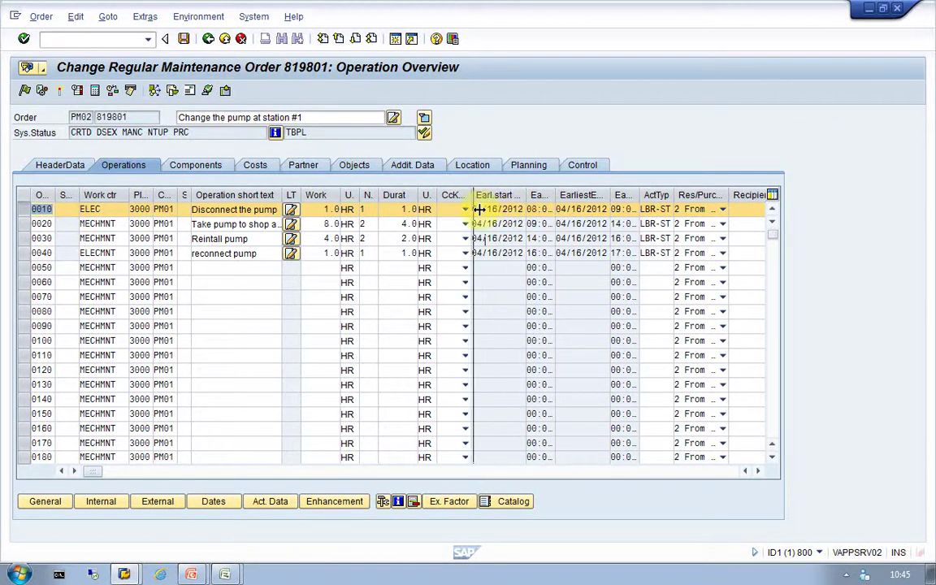
left_click_drag(472, 209, 532, 209)
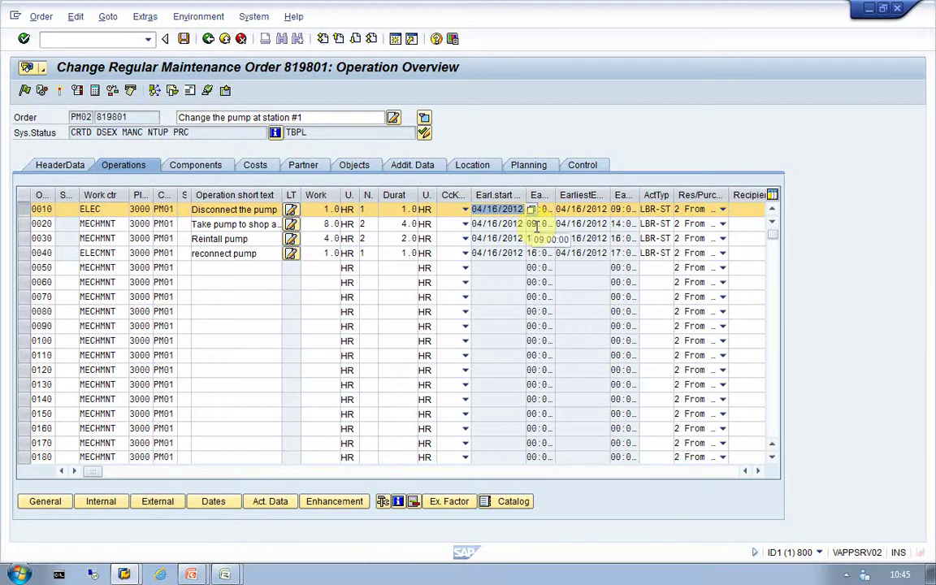
double_click(101, 209)
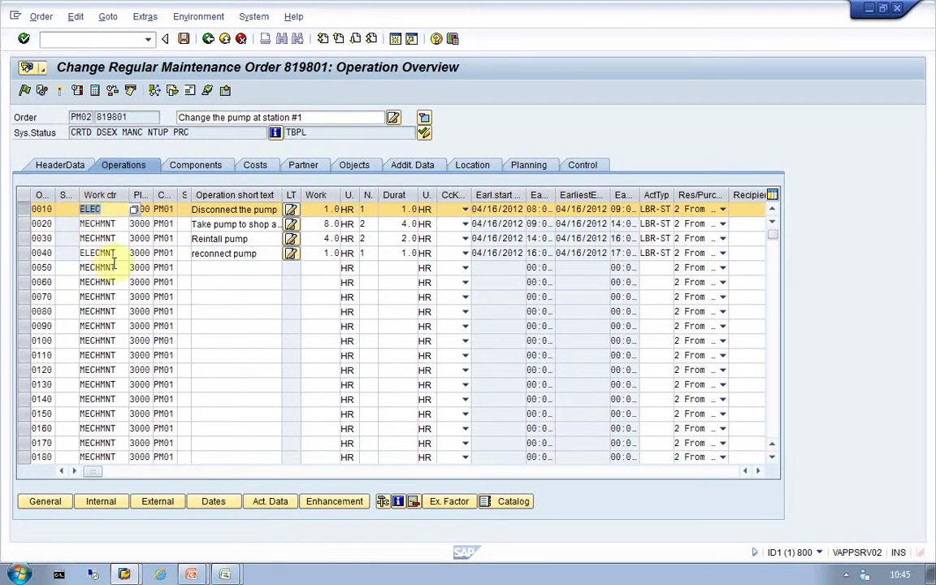
Examine the personnel assignment in the internal processing details of operation 0010, and return to the operation overview.
double_click(35, 209)
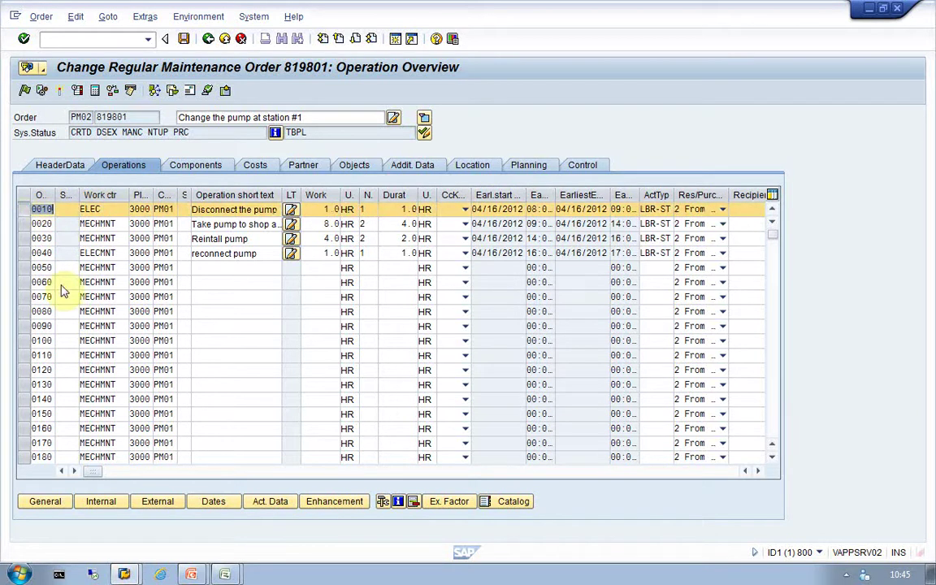
left_click(100, 501)
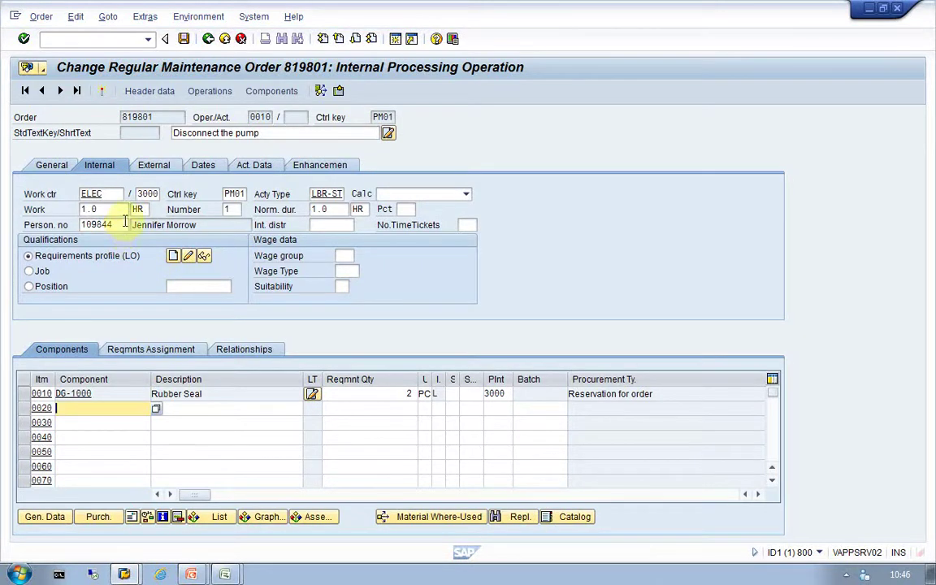
left_click_drag(123, 223, 60, 220)
left_click_drag(197, 227, 67, 225)
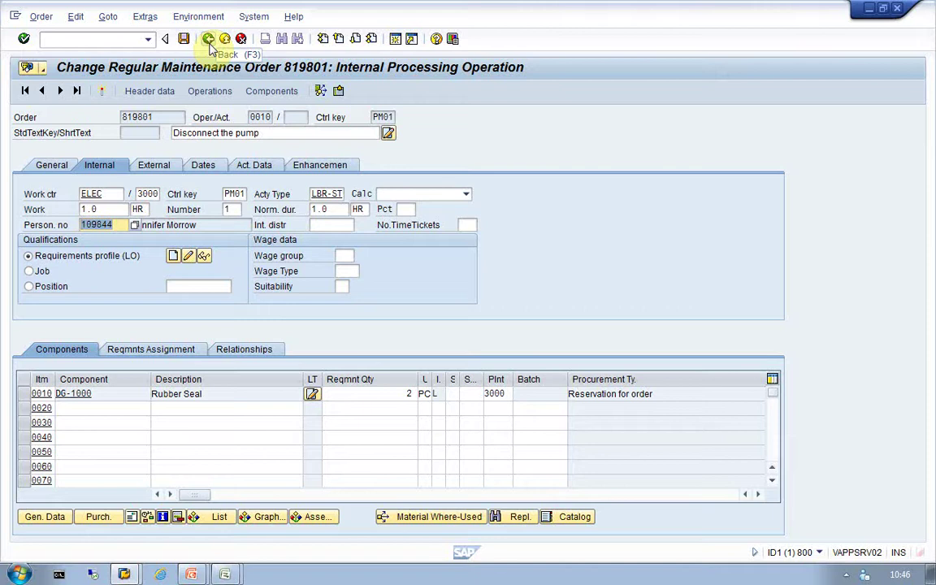
left_click(209, 45)
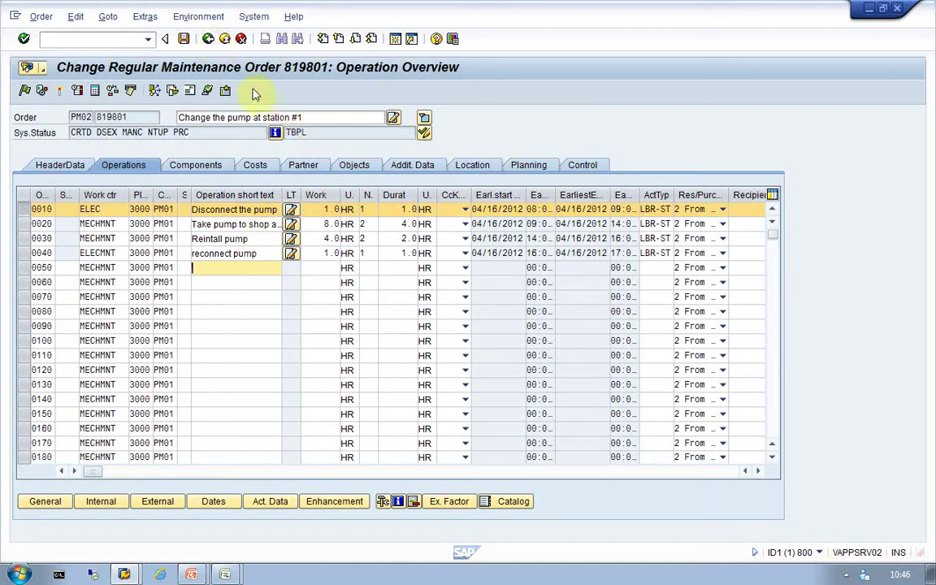
Switch to Microsoft Project, open the general Vesta PMM preferences, and choose Error as the default logging level.
left_click(228, 575)
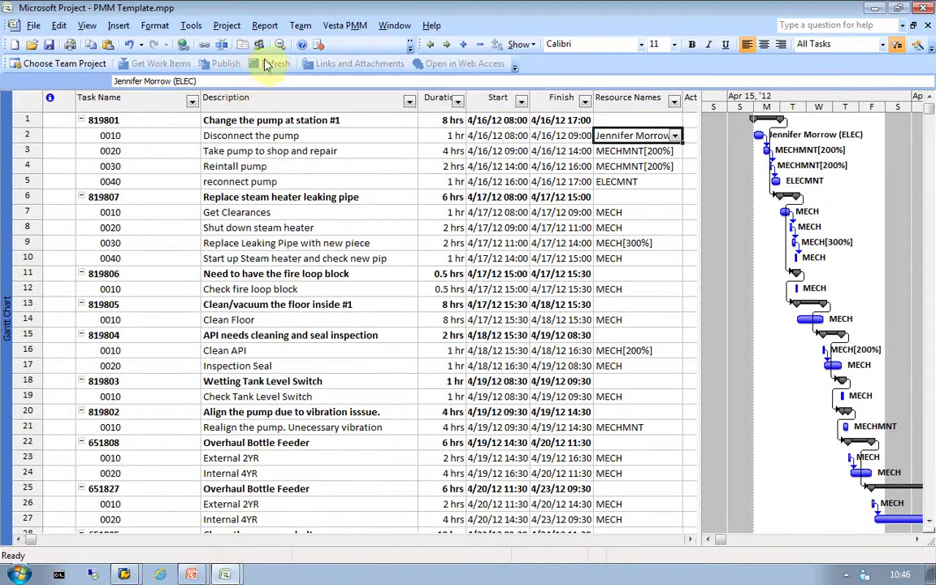
left_click(346, 26)
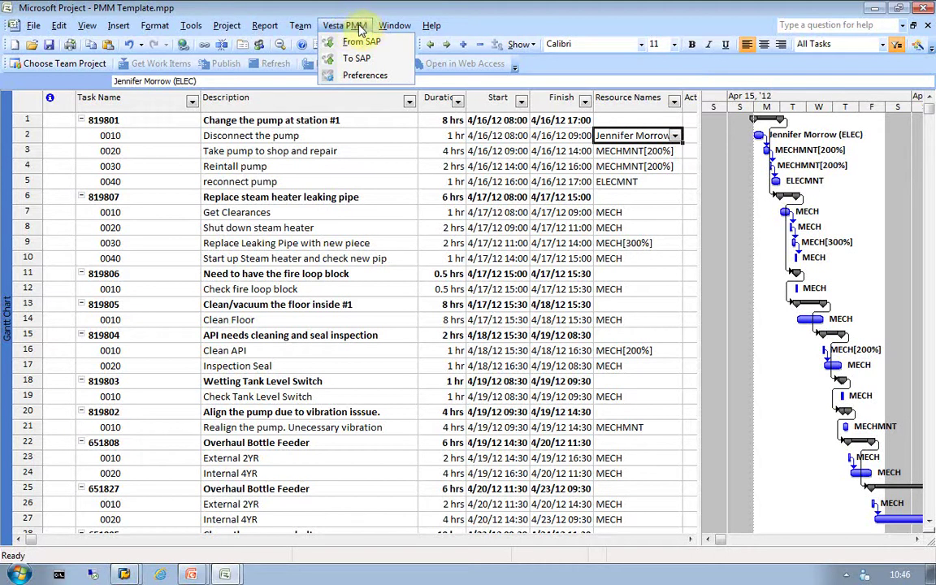
left_click(365, 78)
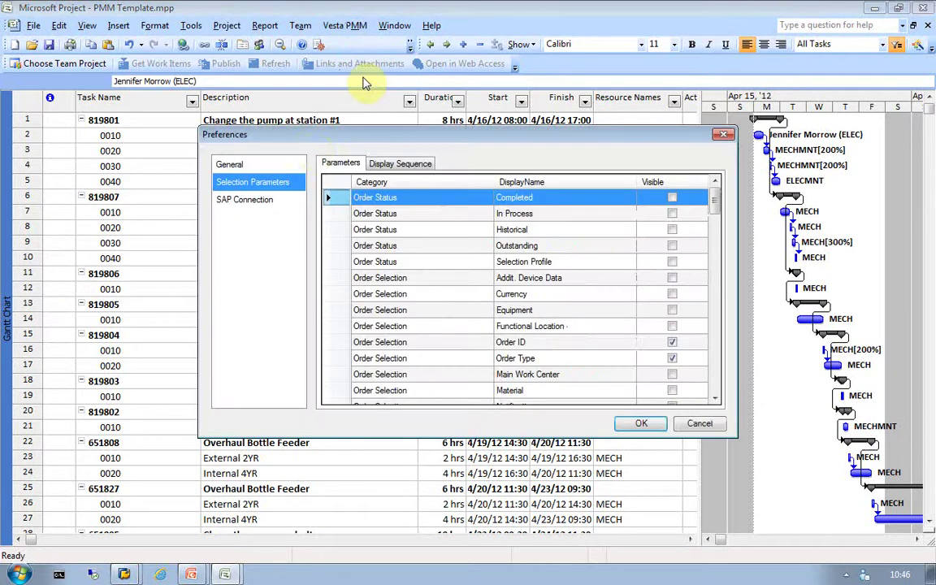
left_click(251, 167)
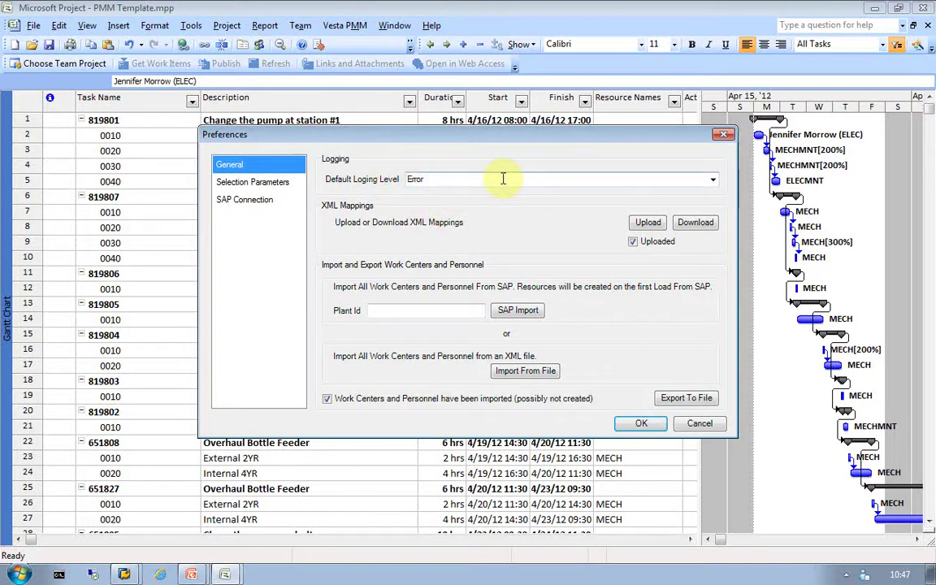
left_click(712, 181)
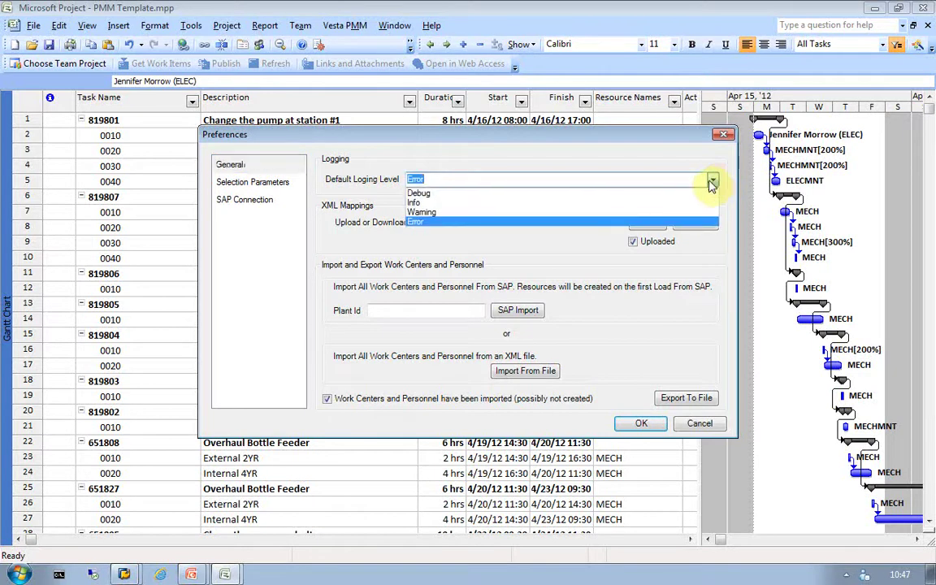
left_click(611, 223)
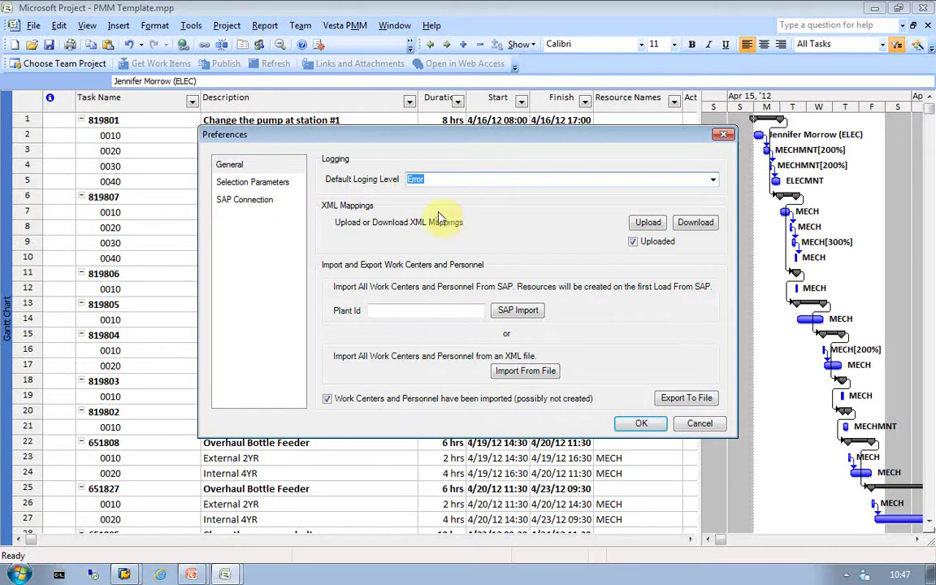
Download the XML mappings to the desktop as Mapping.xml.
left_click(692, 223)
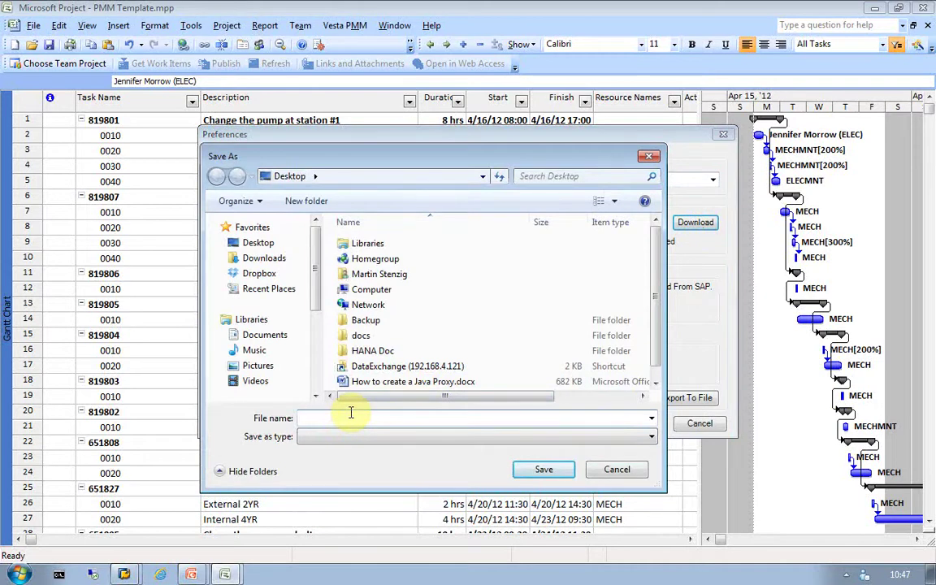
type("m")
key("BackSpace")
type("Mappi")
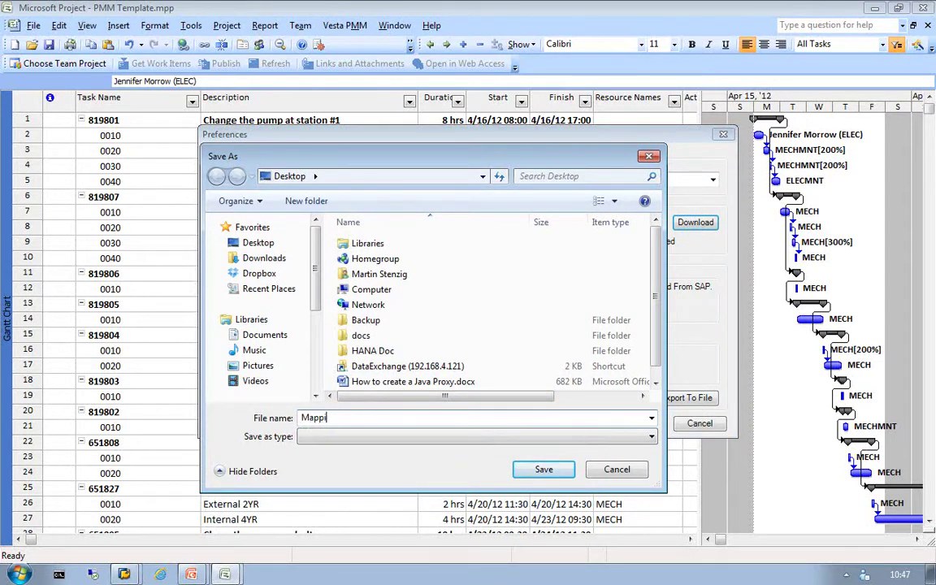
type("ng.xml")
key("Return")
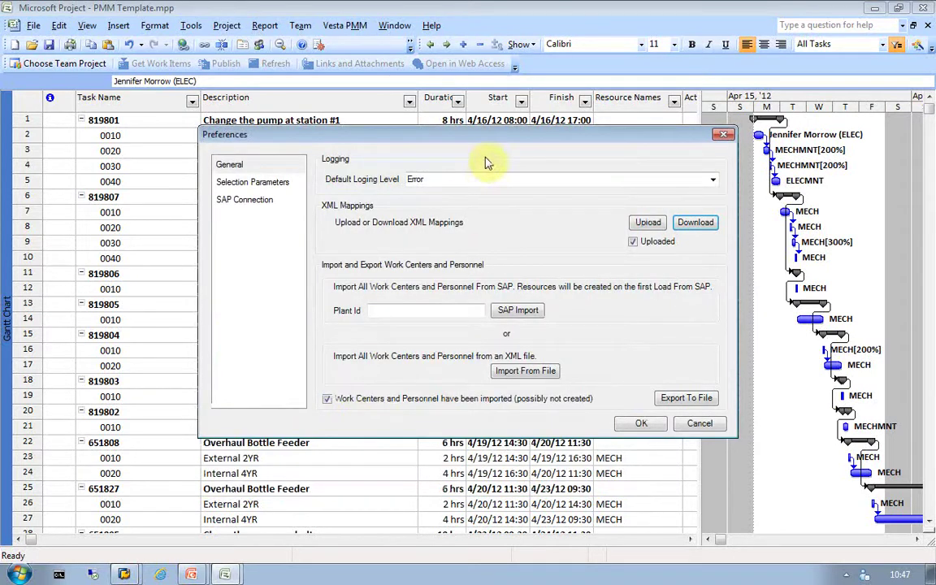
Open Mapping.xml from the desktop in UltraEdit and maximize the editor window.
left_click(931, 575)
right_click(25, 384)
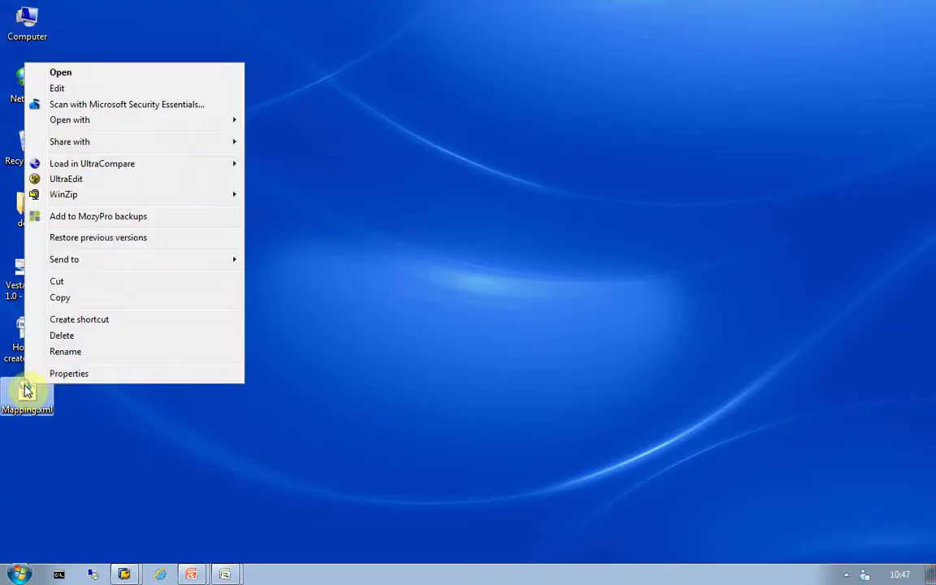
left_click(101, 180)
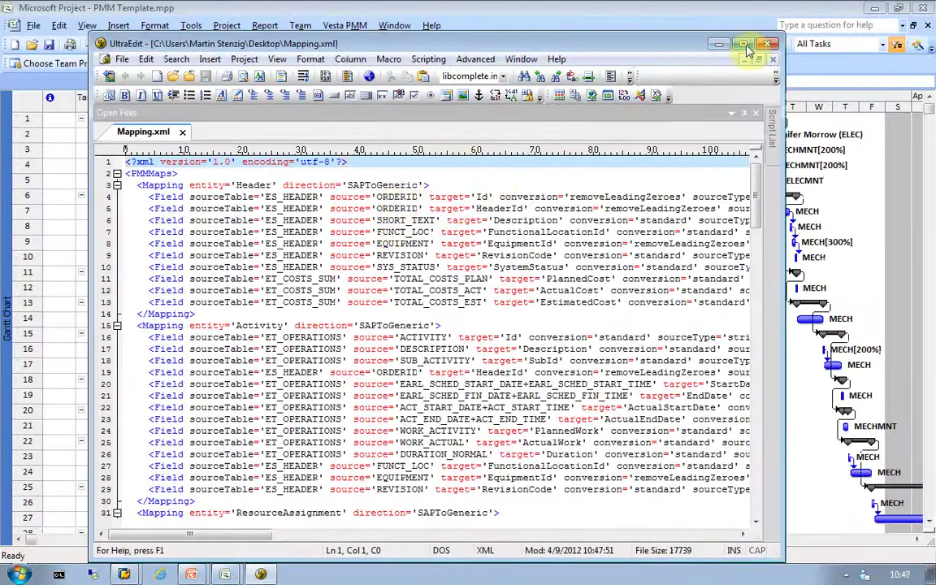
left_click(742, 43)
Examine the SHORT_TEXT field mapping and the header, activity and resource assignment mappings in both SAP directions.
left_click_drag(913, 184, 923, 119)
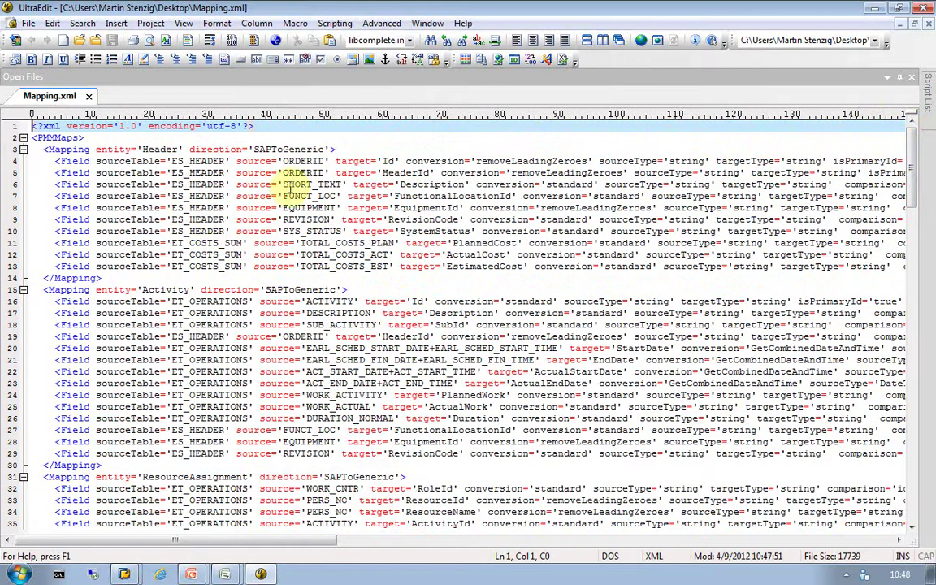
left_click_drag(282, 185, 348, 186)
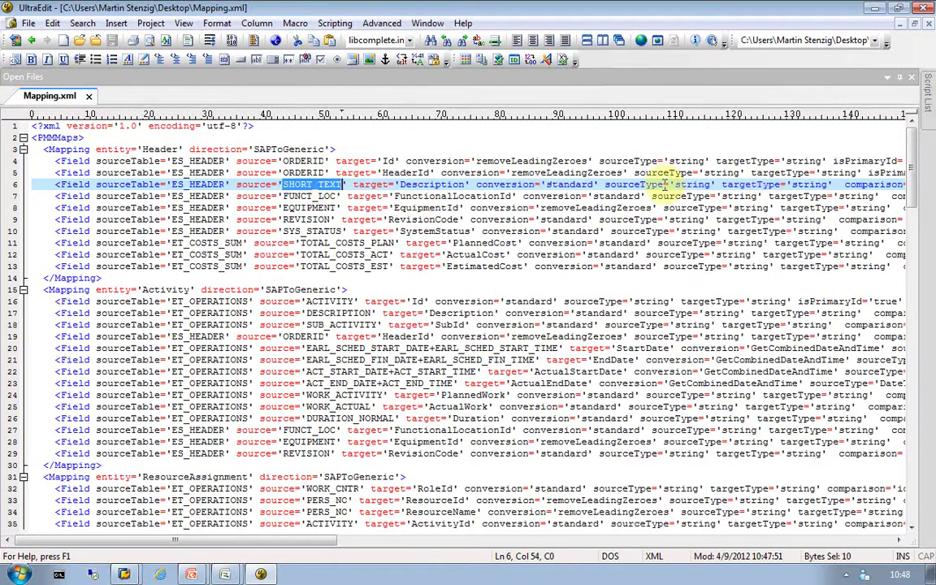
scroll(503, 313, "down", 11)
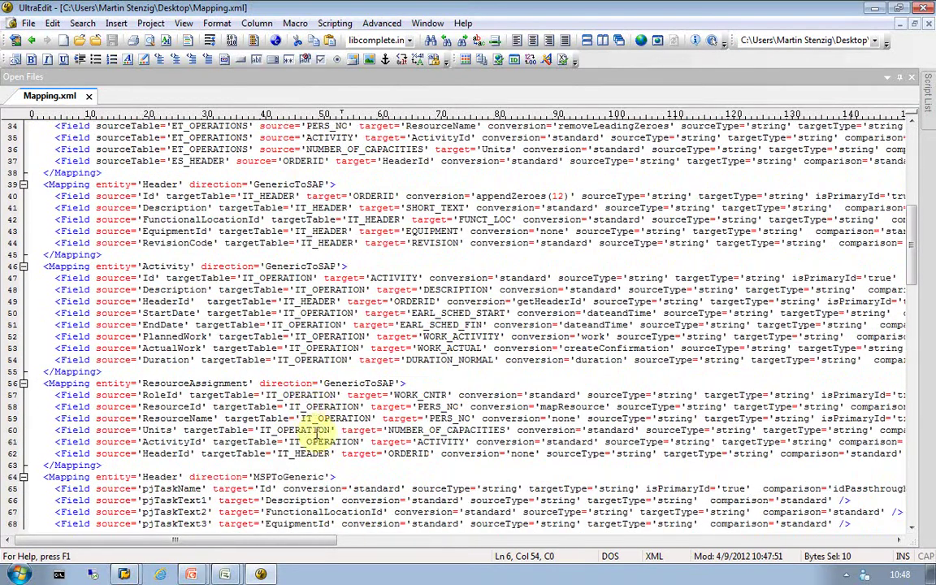
scroll(309, 429, "down", 2)
scroll(308, 430, "up", 3)
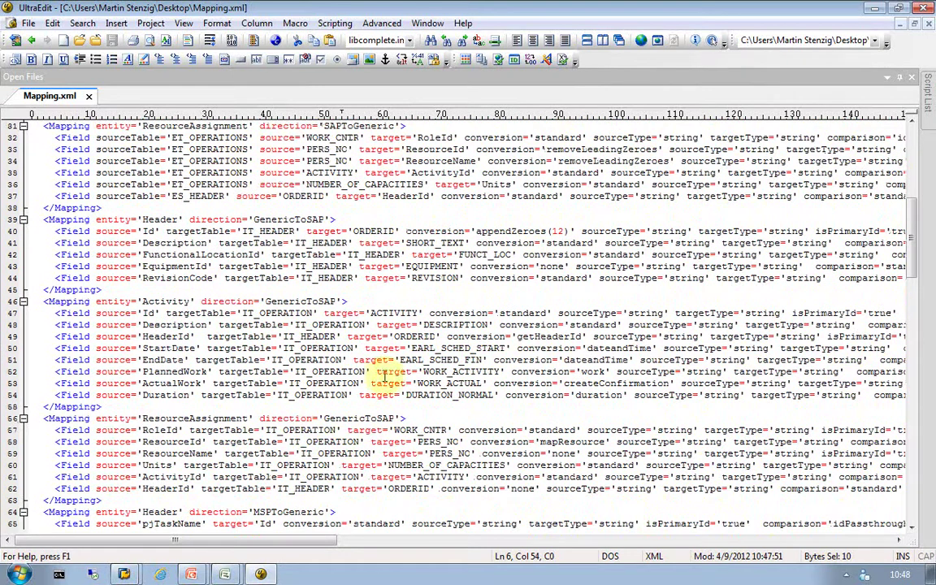
scroll(503, 311, "up", 6)
scroll(495, 311, "up", 4)
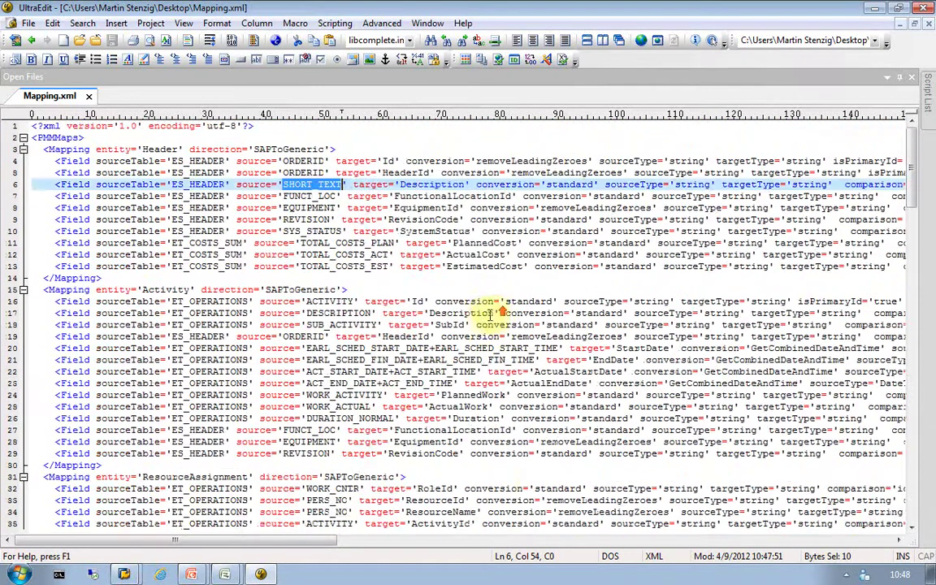
Delete the PlannedCost, ActualCost and EstimatedCost field lines from the SAPToGeneric Header mapping, and save the file.
left_click(380, 265)
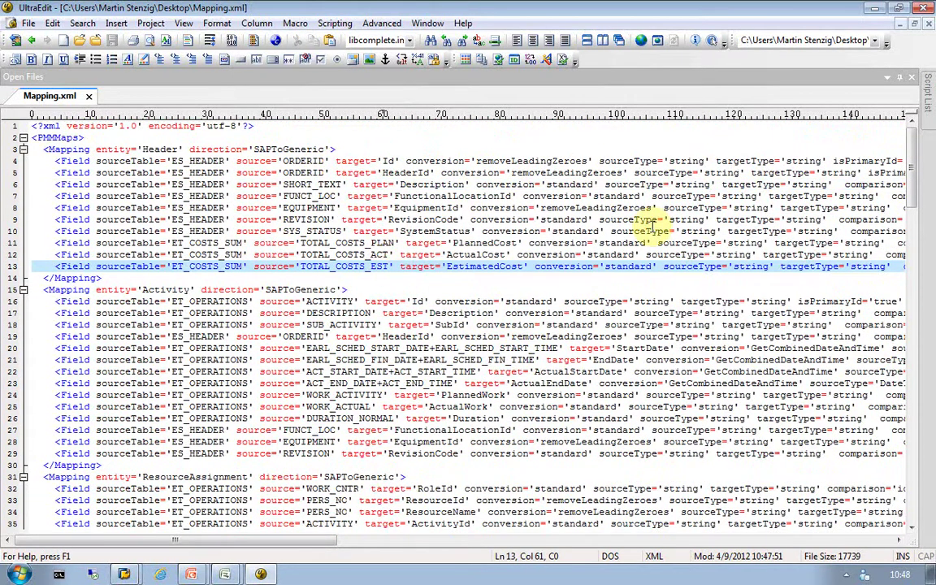
key("End")
key("Home")
key("shift+End")
key("Delete")
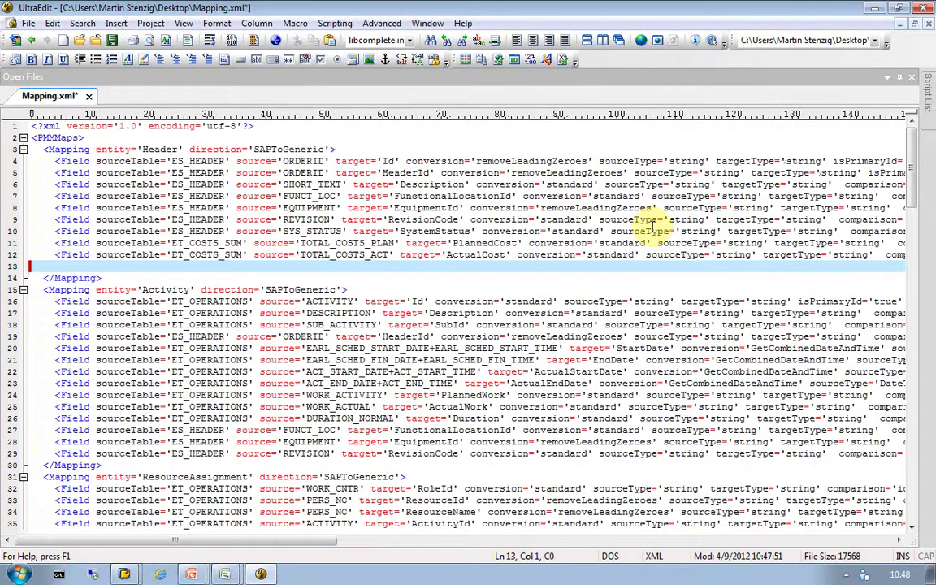
key("Up")
key("Up")
key("shift+Down")
key("shift+Down")
key("Delete")
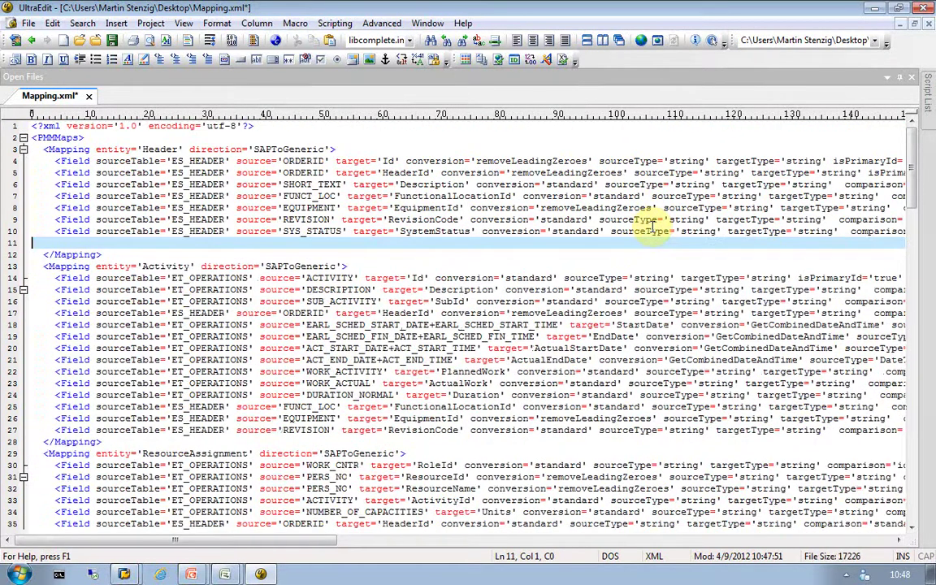
key("ctrl+s")
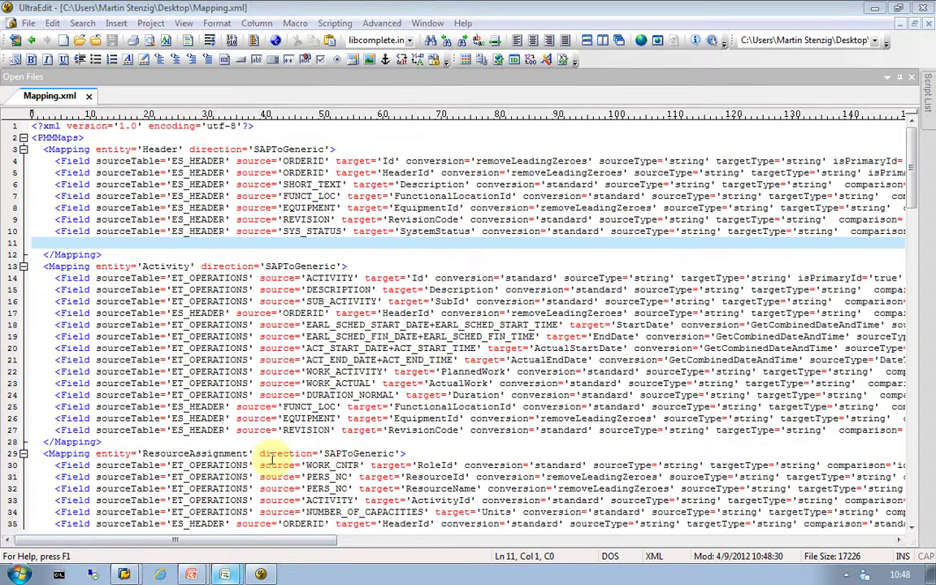
Switch back to the preferences in Microsoft Project and enter plant ID 3000 for the work center and personnel import.
key("alt+Tab")
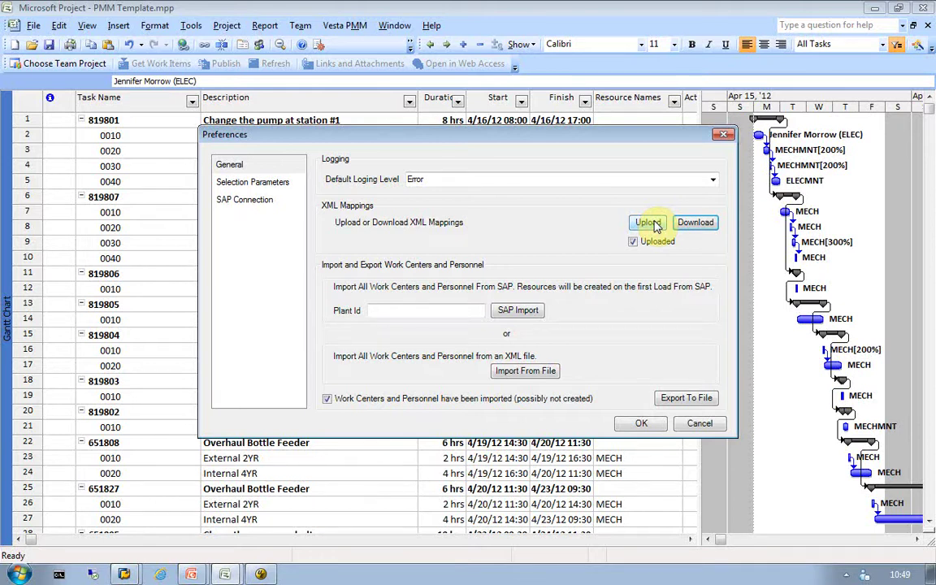
left_click(428, 309)
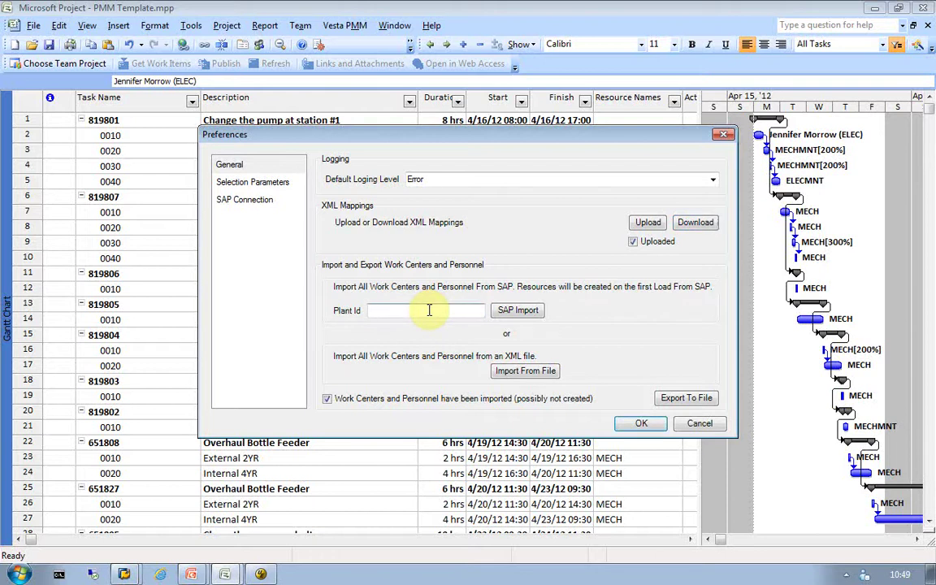
type("3000")
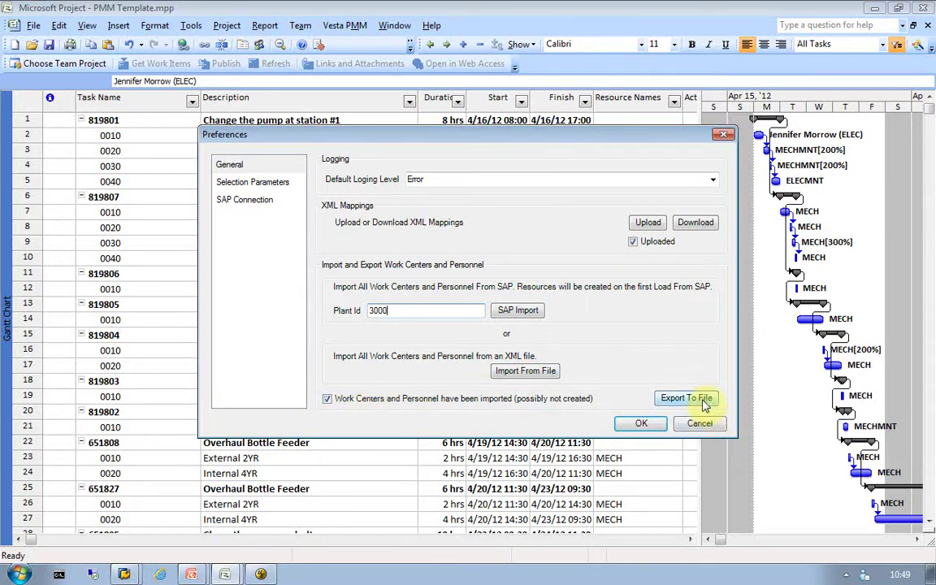
Hide the Priority parameter of General Data/Administrative Data in the selection parameters.
left_click(256, 185)
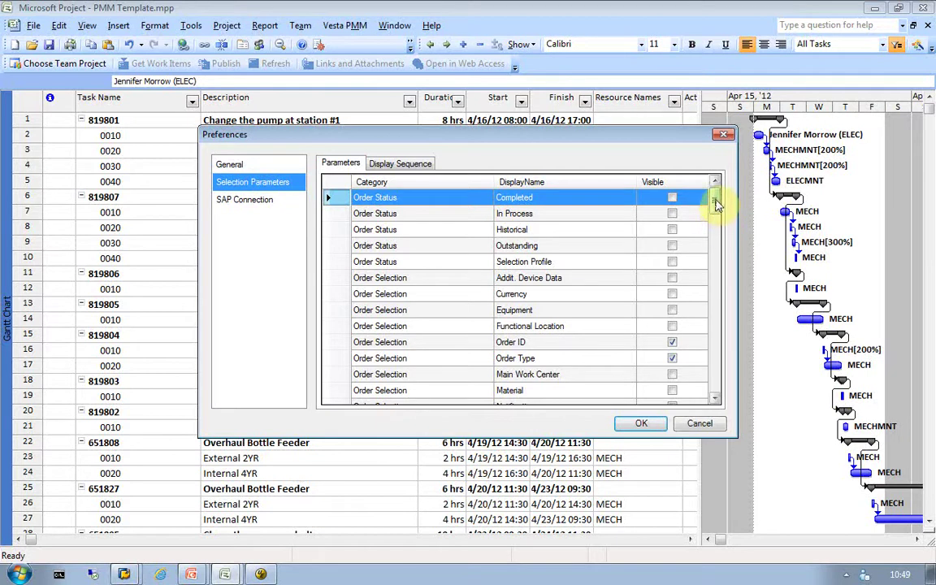
left_click_drag(717, 210, 718, 270)
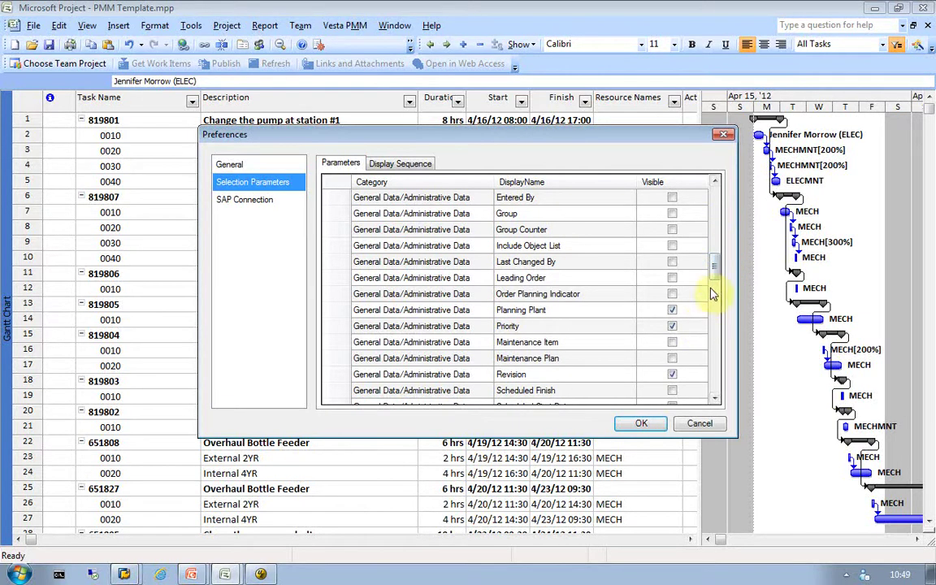
mouse_move(715, 272)
left_mouse_down()
mouse_move(716, 185)
mouse_move(717, 398)
mouse_move(724, 201)
mouse_move(722, 279)
mouse_move(714, 273)
left_mouse_up()
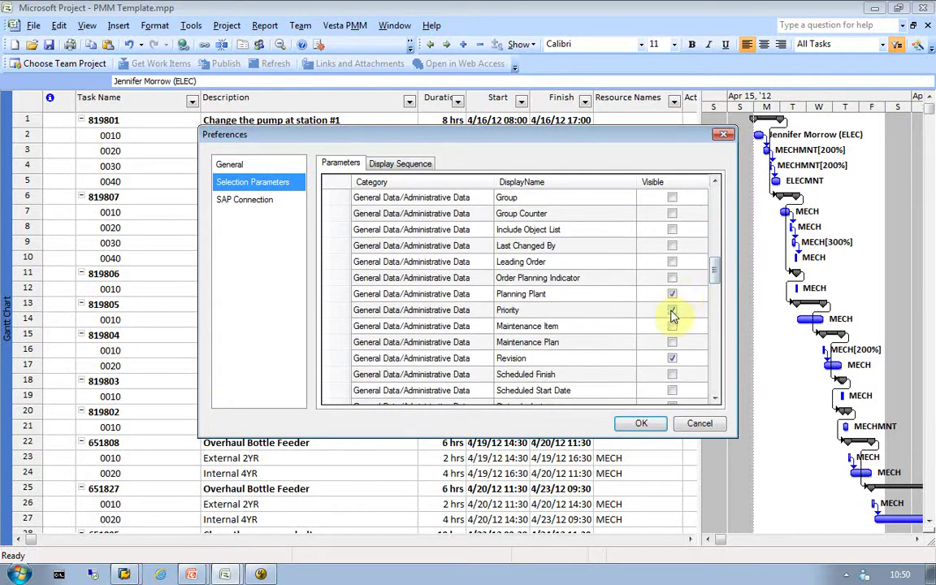
left_click(672, 311)
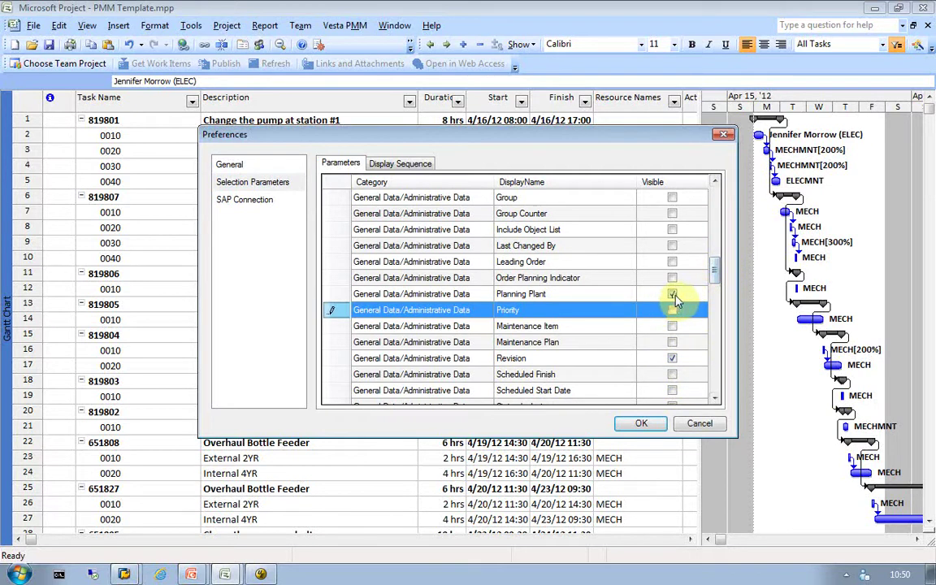
Make the Location parameter of Location Data/Acc. Assignment visible in the selection parameters.
left_click_drag(719, 273, 710, 319)
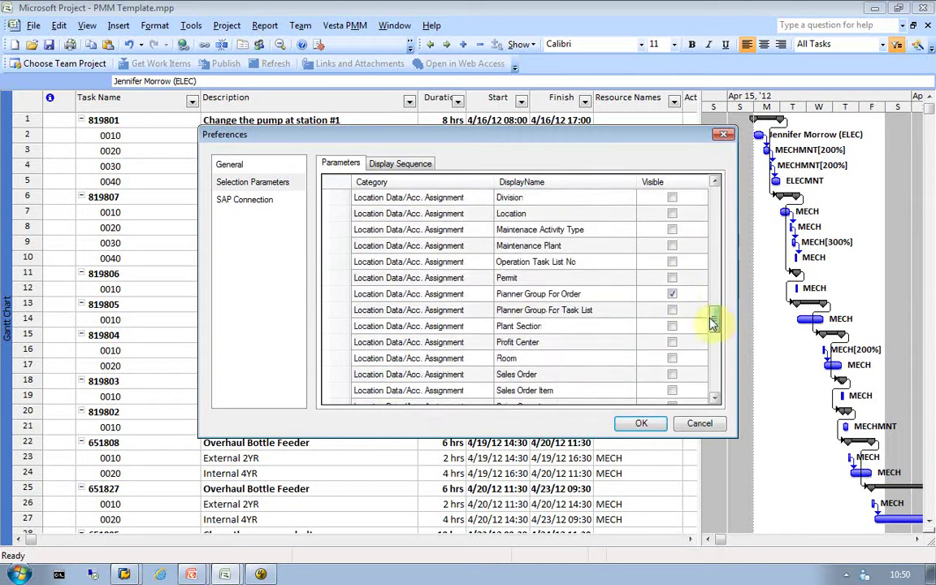
left_click(672, 294)
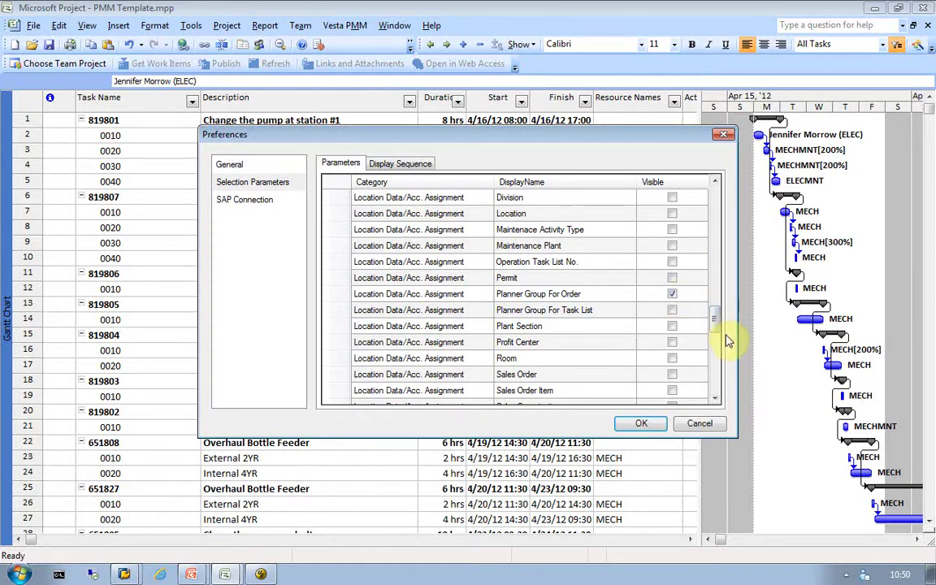
left_click_drag(713, 322, 713, 316)
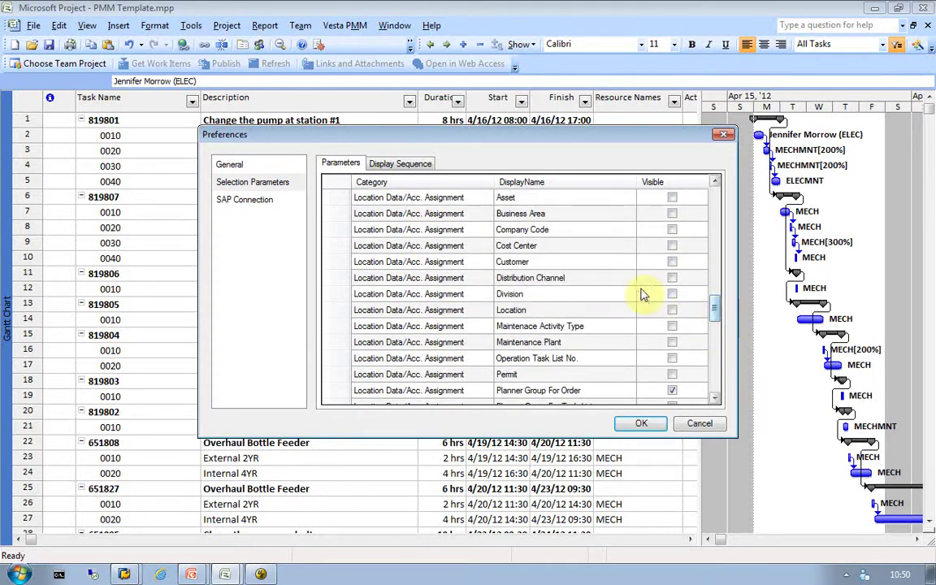
left_click(671, 309)
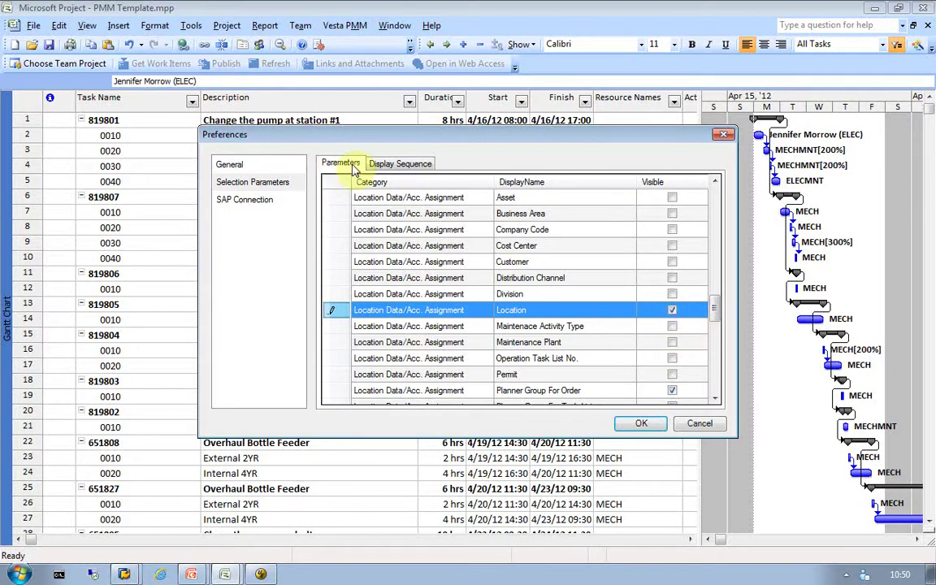
Move Location directly below Revision in the display sequence of the selection parameters and save the preferences.
left_click(380, 163)
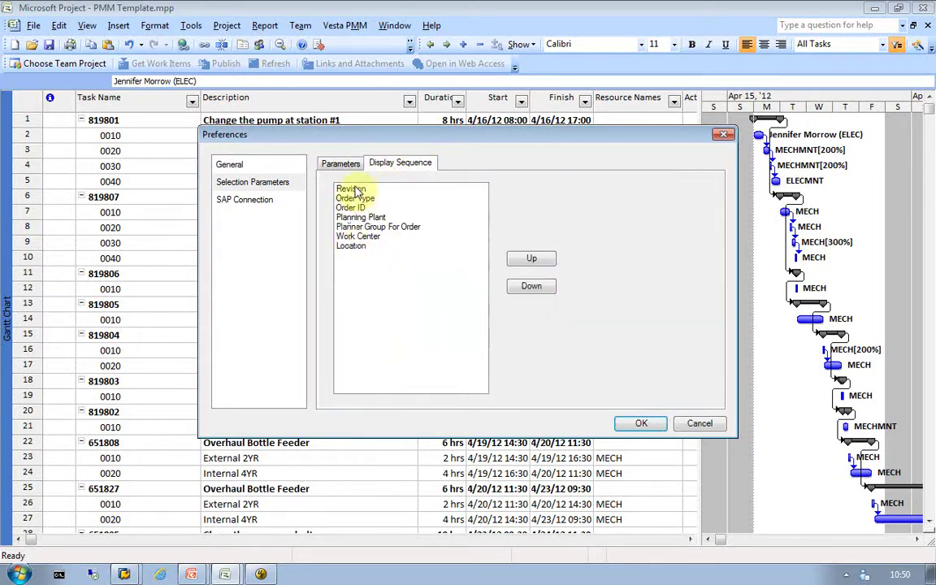
left_click(358, 250)
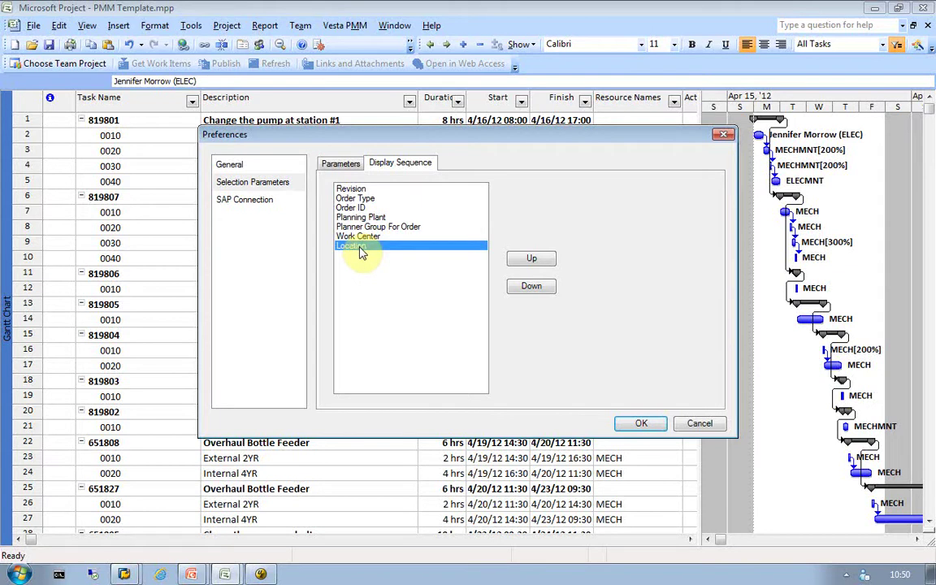
left_click(530, 259)
left_click(529, 259)
left_click(530, 259)
left_click(529, 259)
left_click(530, 259)
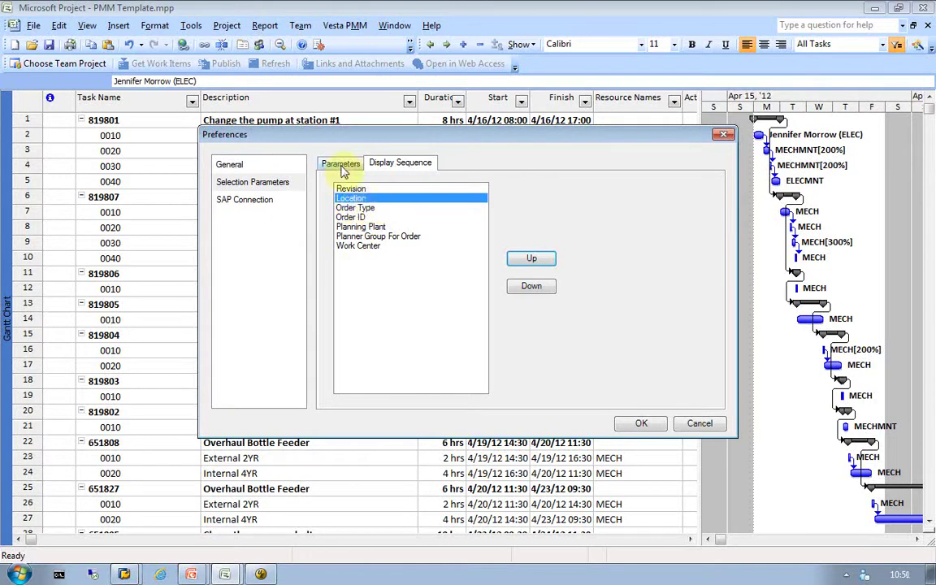
left_click(638, 422)
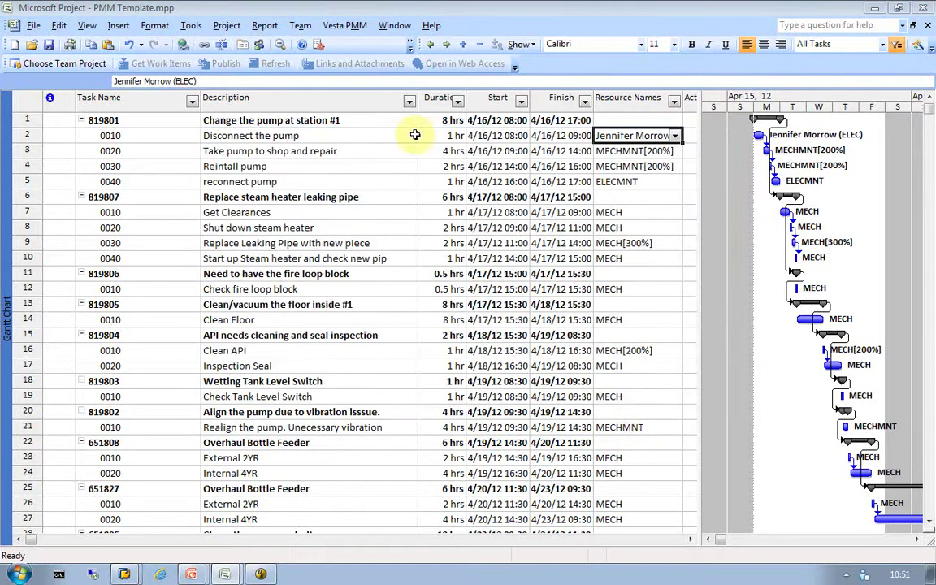
Open the import from SAP to check the Revision and Location search fields, and cancel without synchronizing.
left_click(344, 26)
left_click(329, 42)
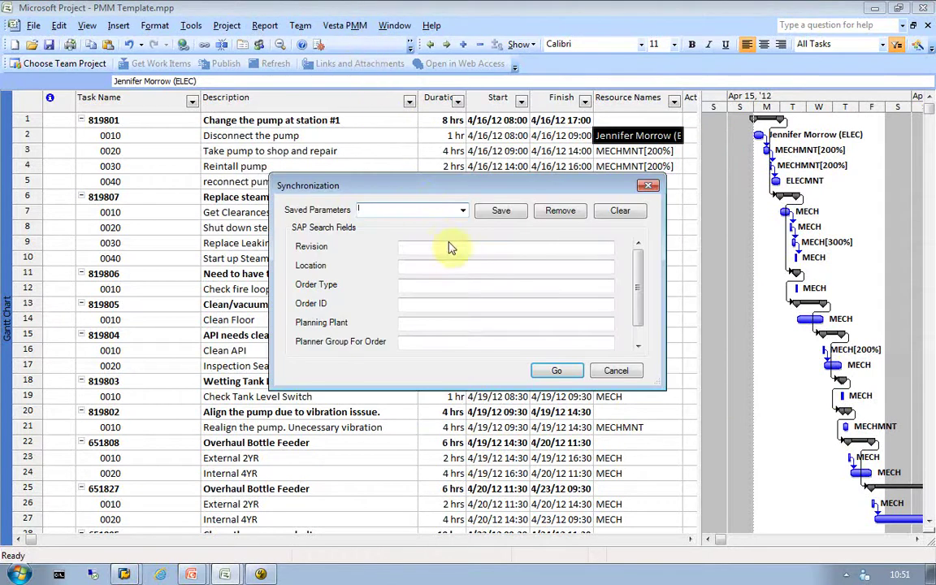
left_click(580, 251)
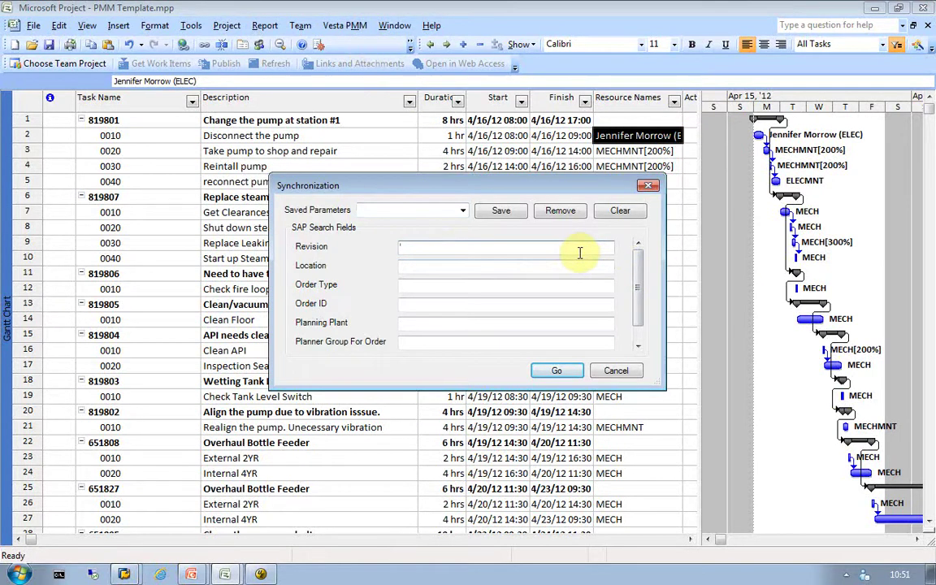
left_click(458, 272)
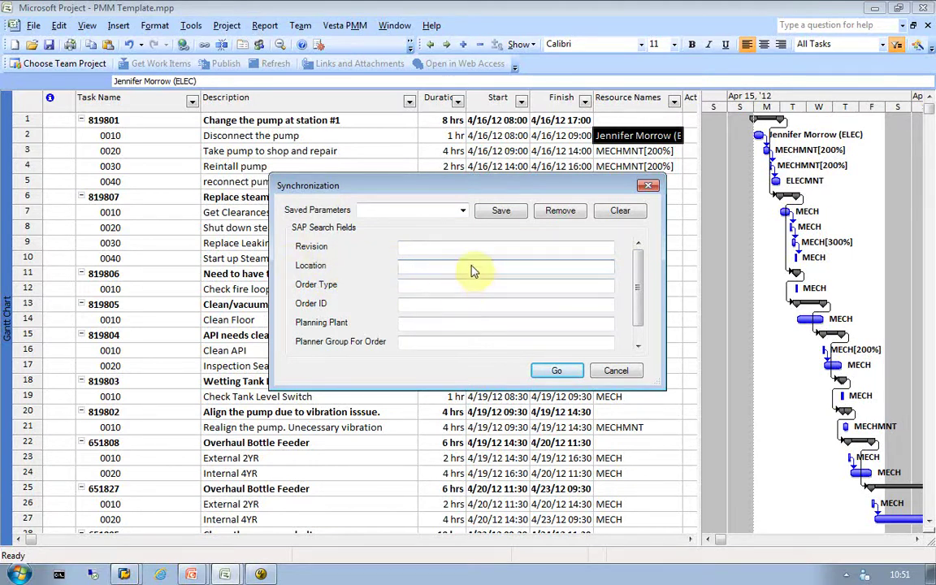
left_click(615, 370)
Review the SAP connection preferences, including the available systems and the user, password and client fields, and close them without saving.
left_click(347, 26)
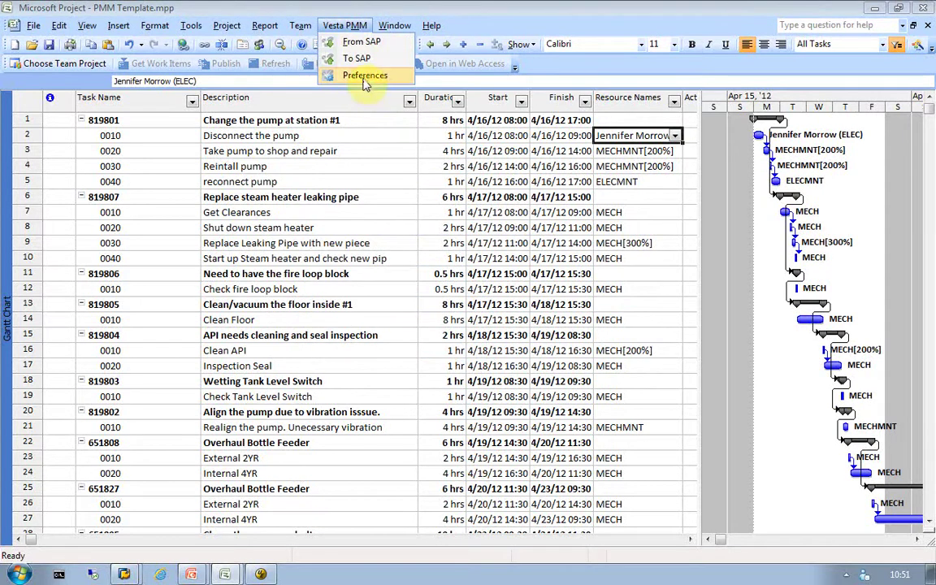
left_click(365, 76)
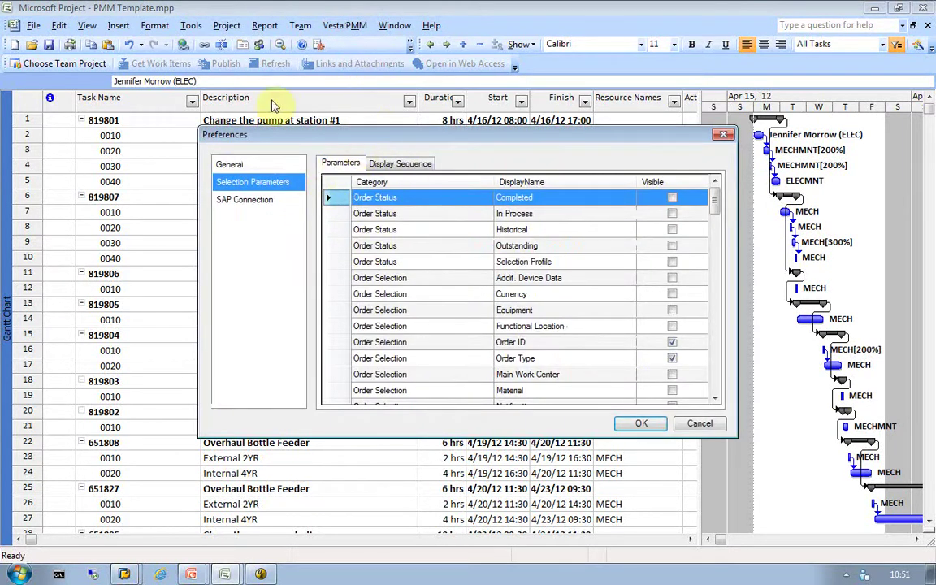
left_click(244, 200)
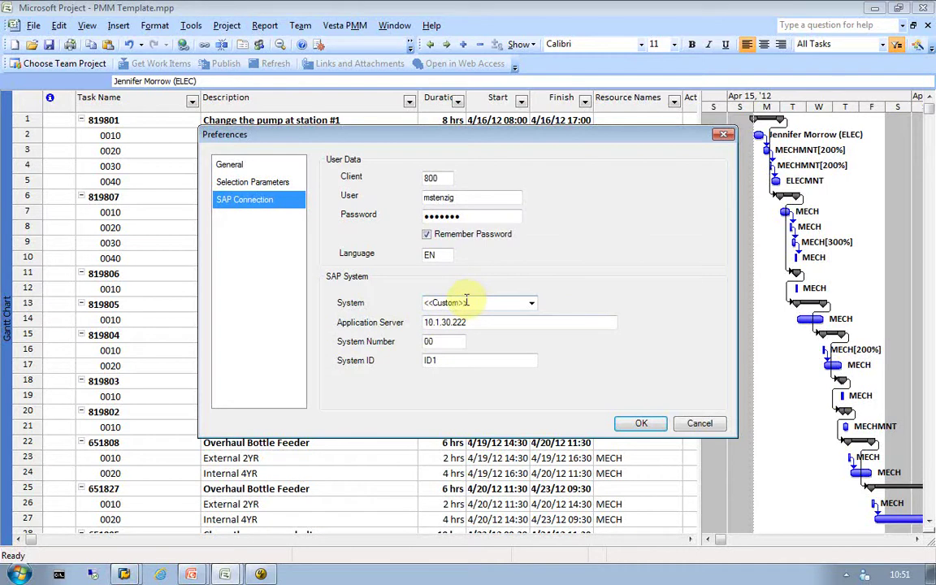
left_click(532, 304)
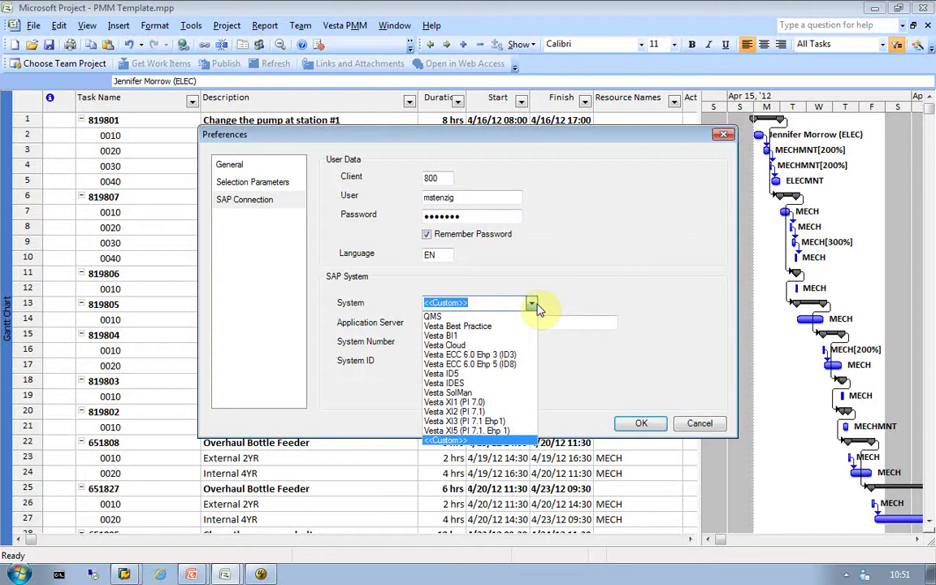
left_click(592, 291)
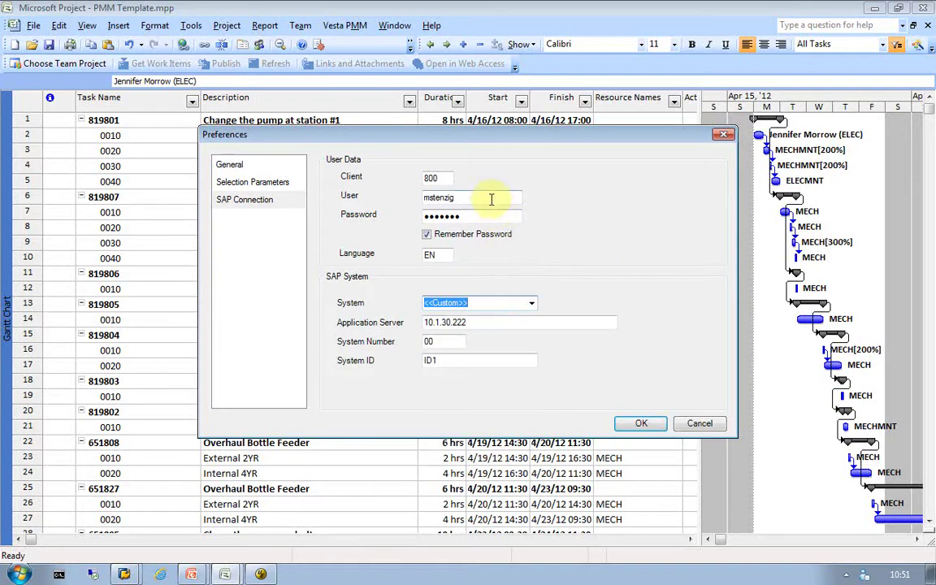
double_click(487, 198)
double_click(427, 215)
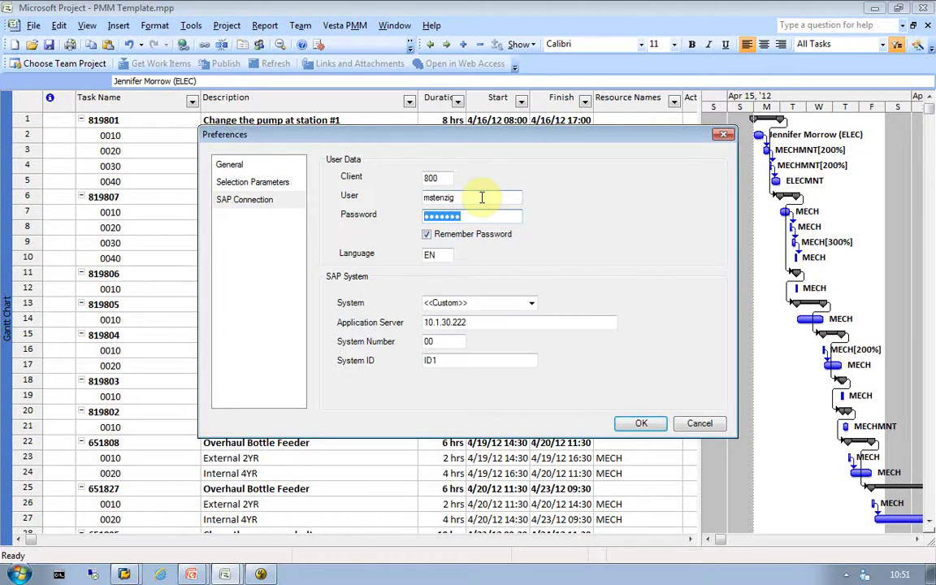
double_click(431, 178)
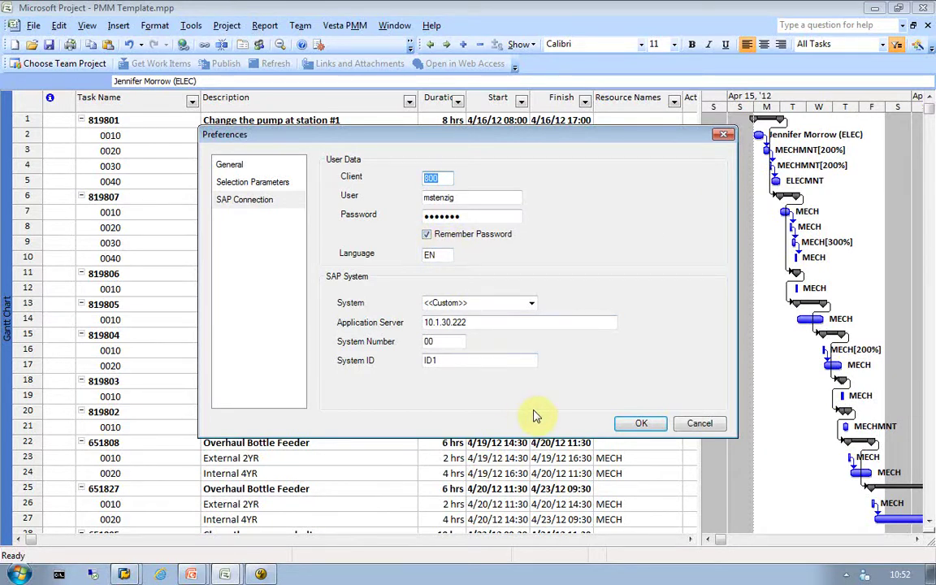
left_click(696, 423)
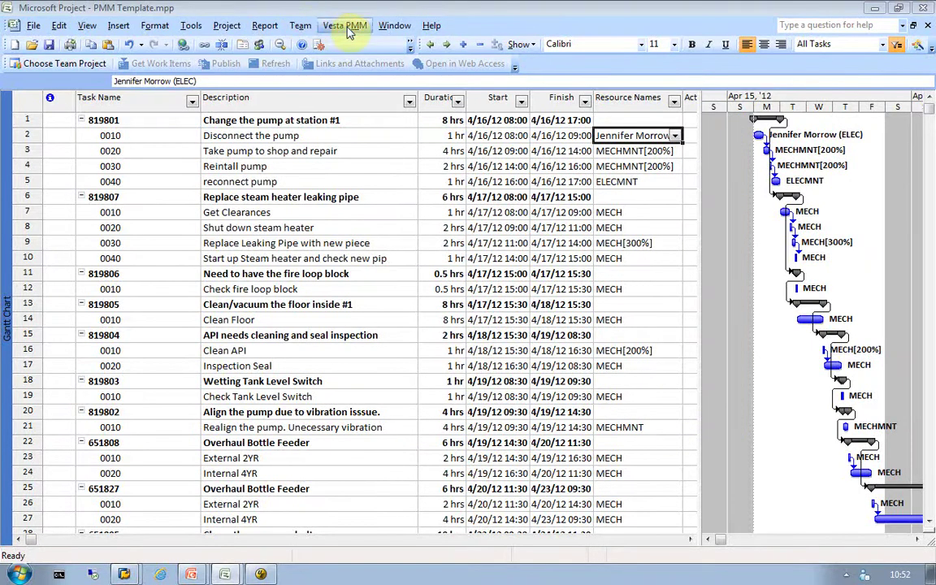
left_click(345, 25)
left_click(349, 13)
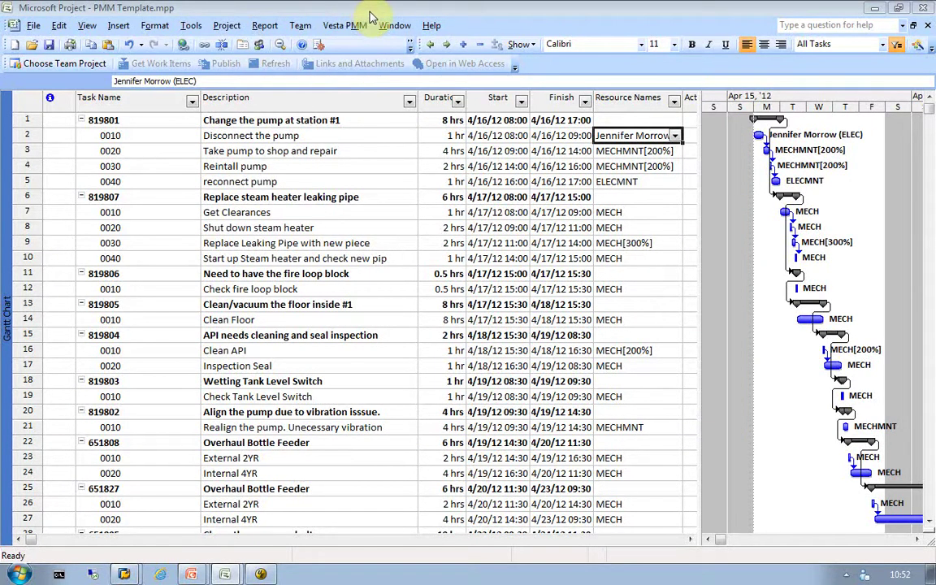
Switch to the running PowerPoint slide show and advance to the Questions & Answers slide.
left_click(192, 573)
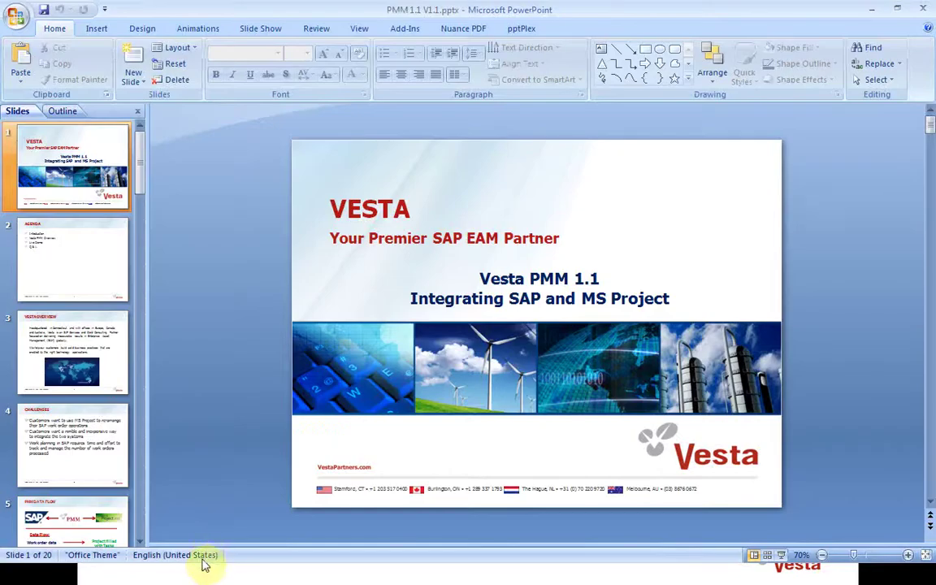
left_click(185, 576)
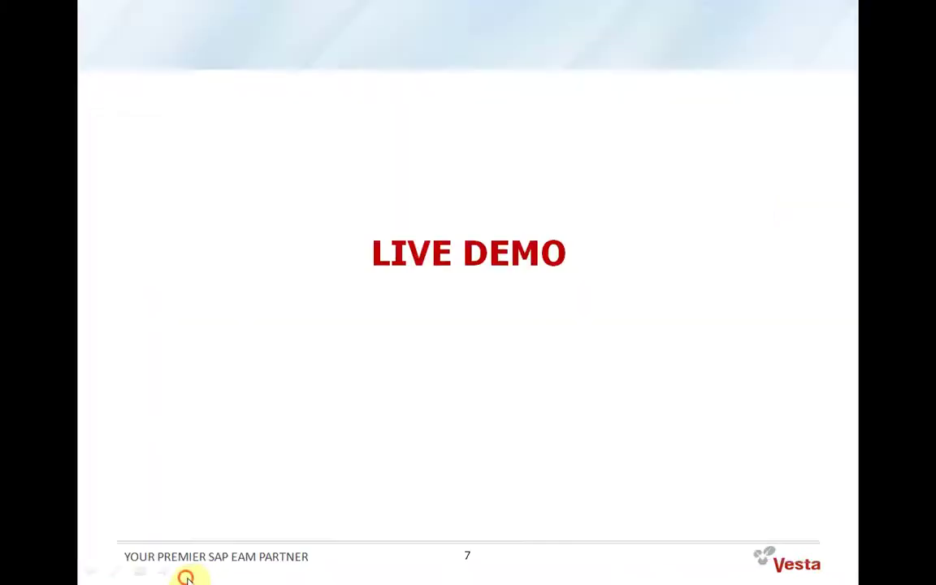
key("Right")
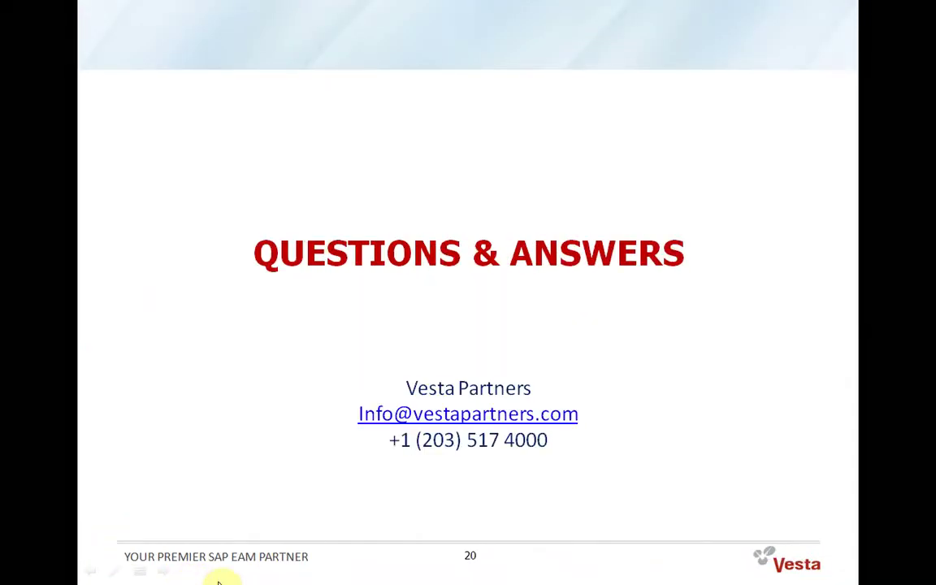